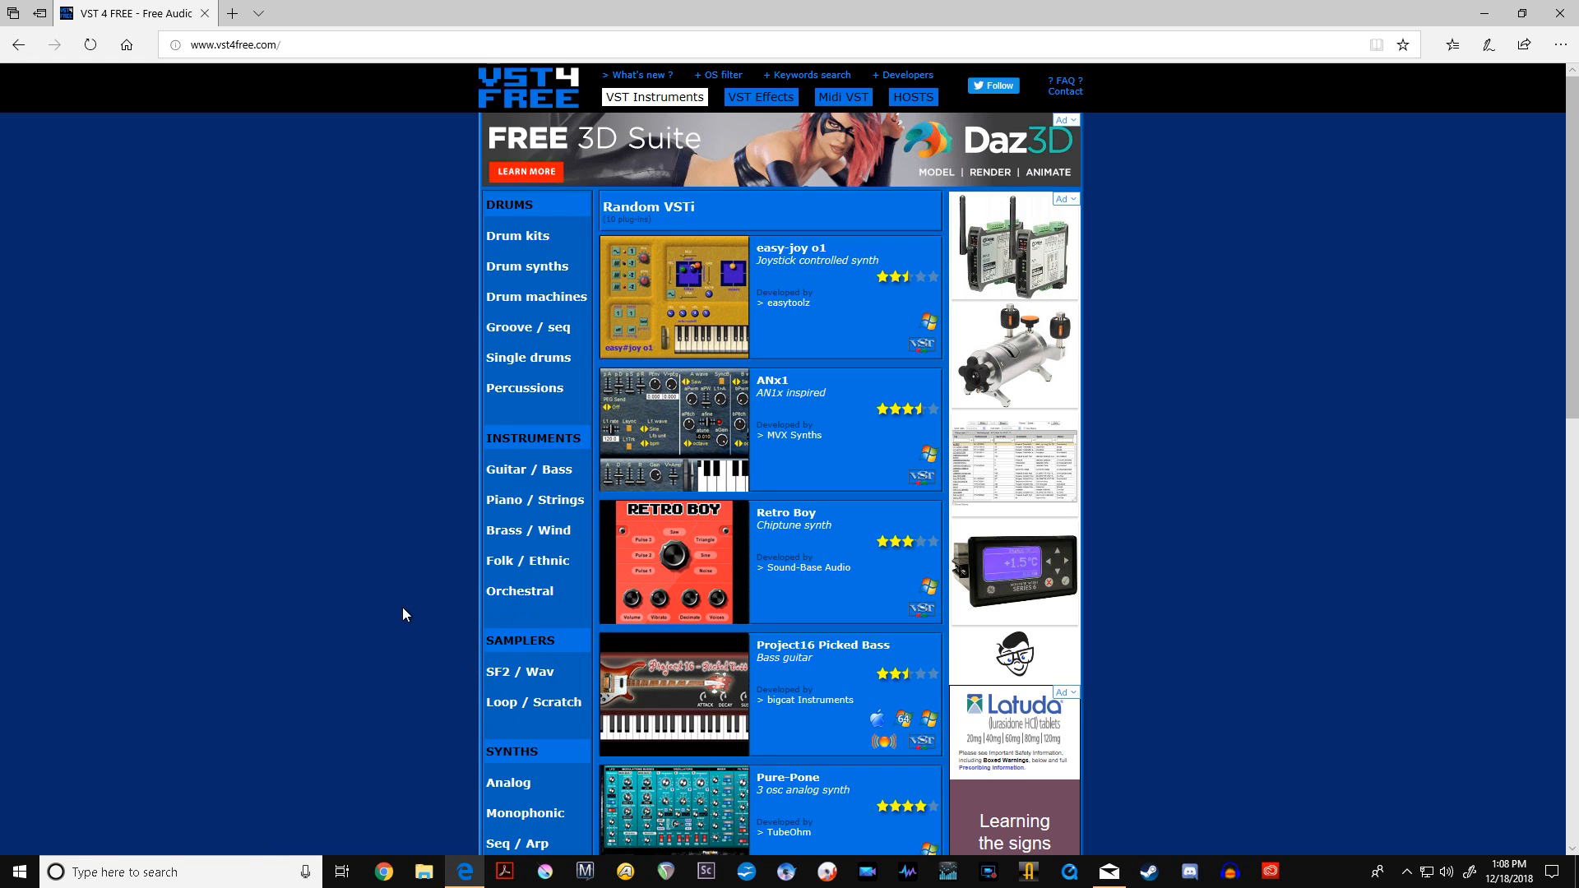
- Open the Ambient synth category on the VST 4 FREE site and look over its plug-in list
scroll(402, 595, "down", 3)
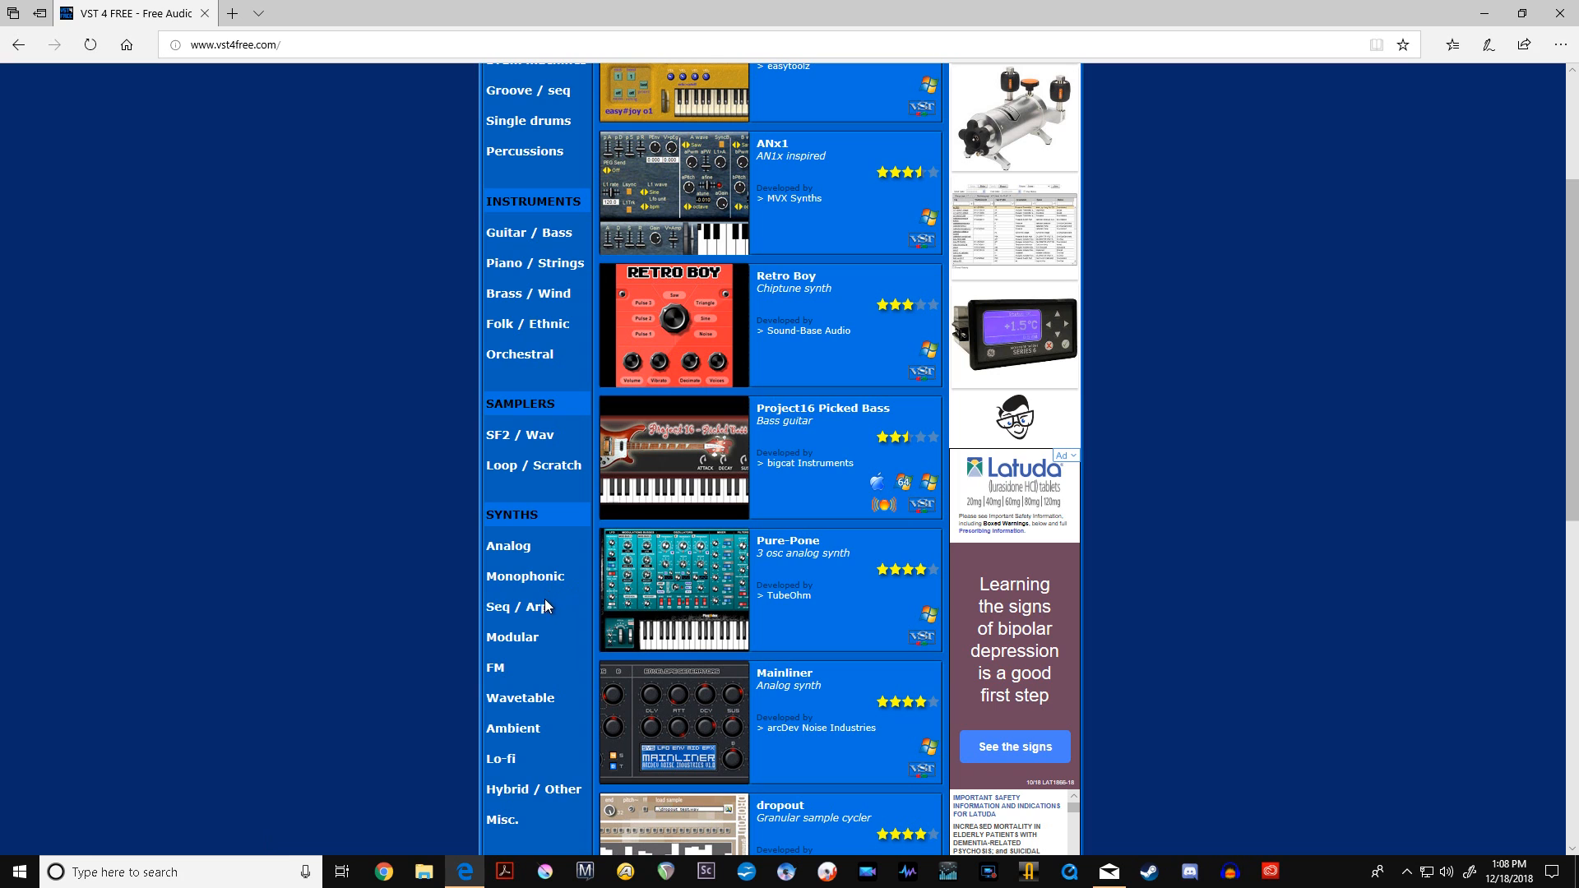
left_click(536, 733)
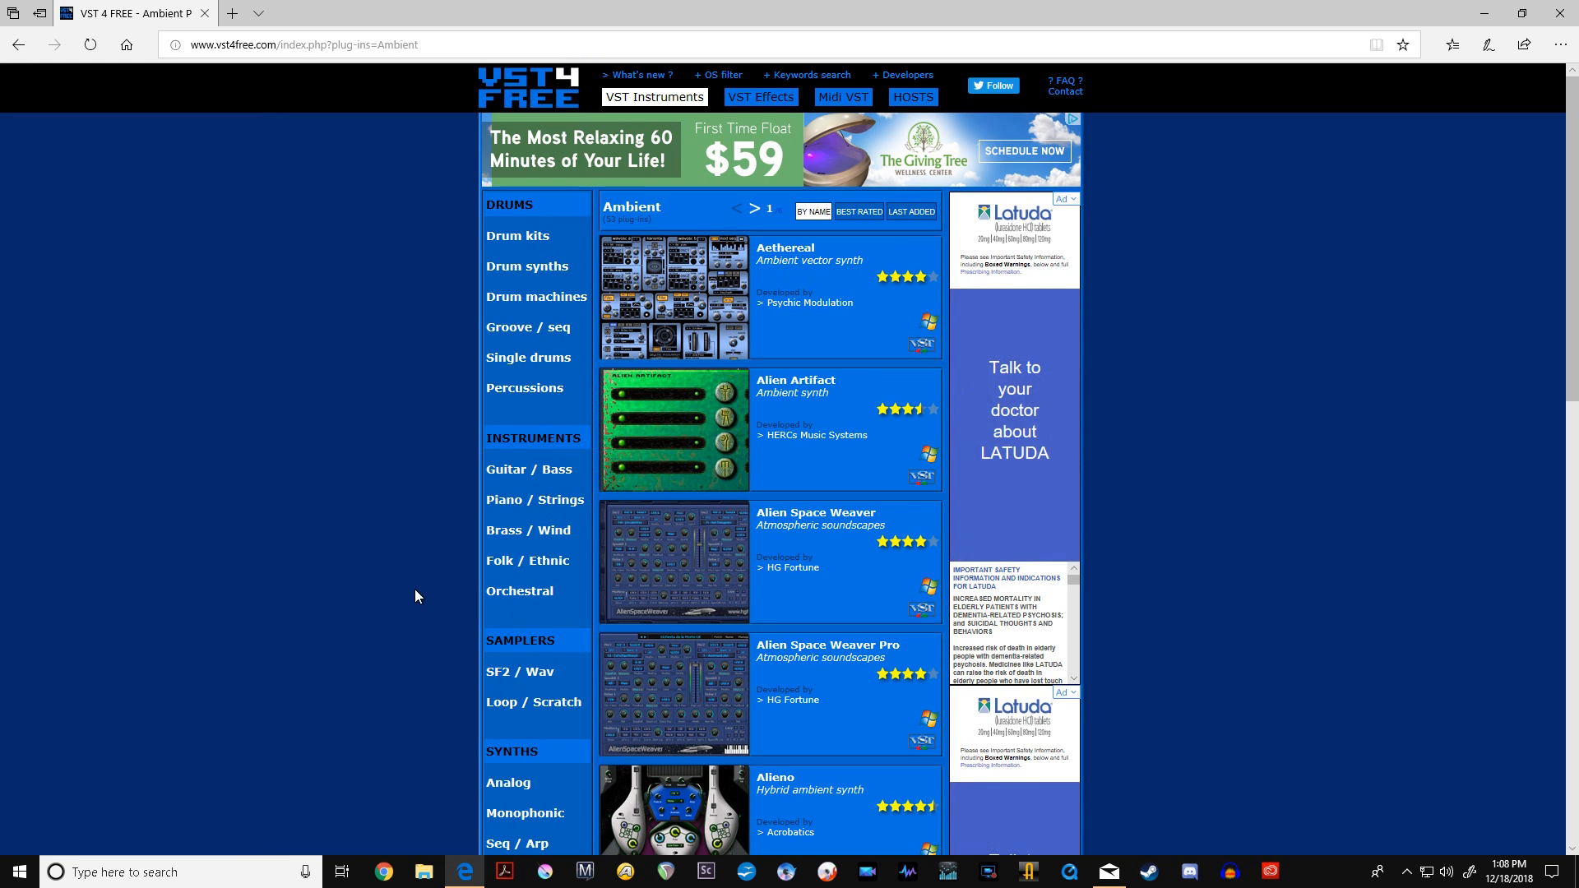
scroll(415, 591, "down", 2)
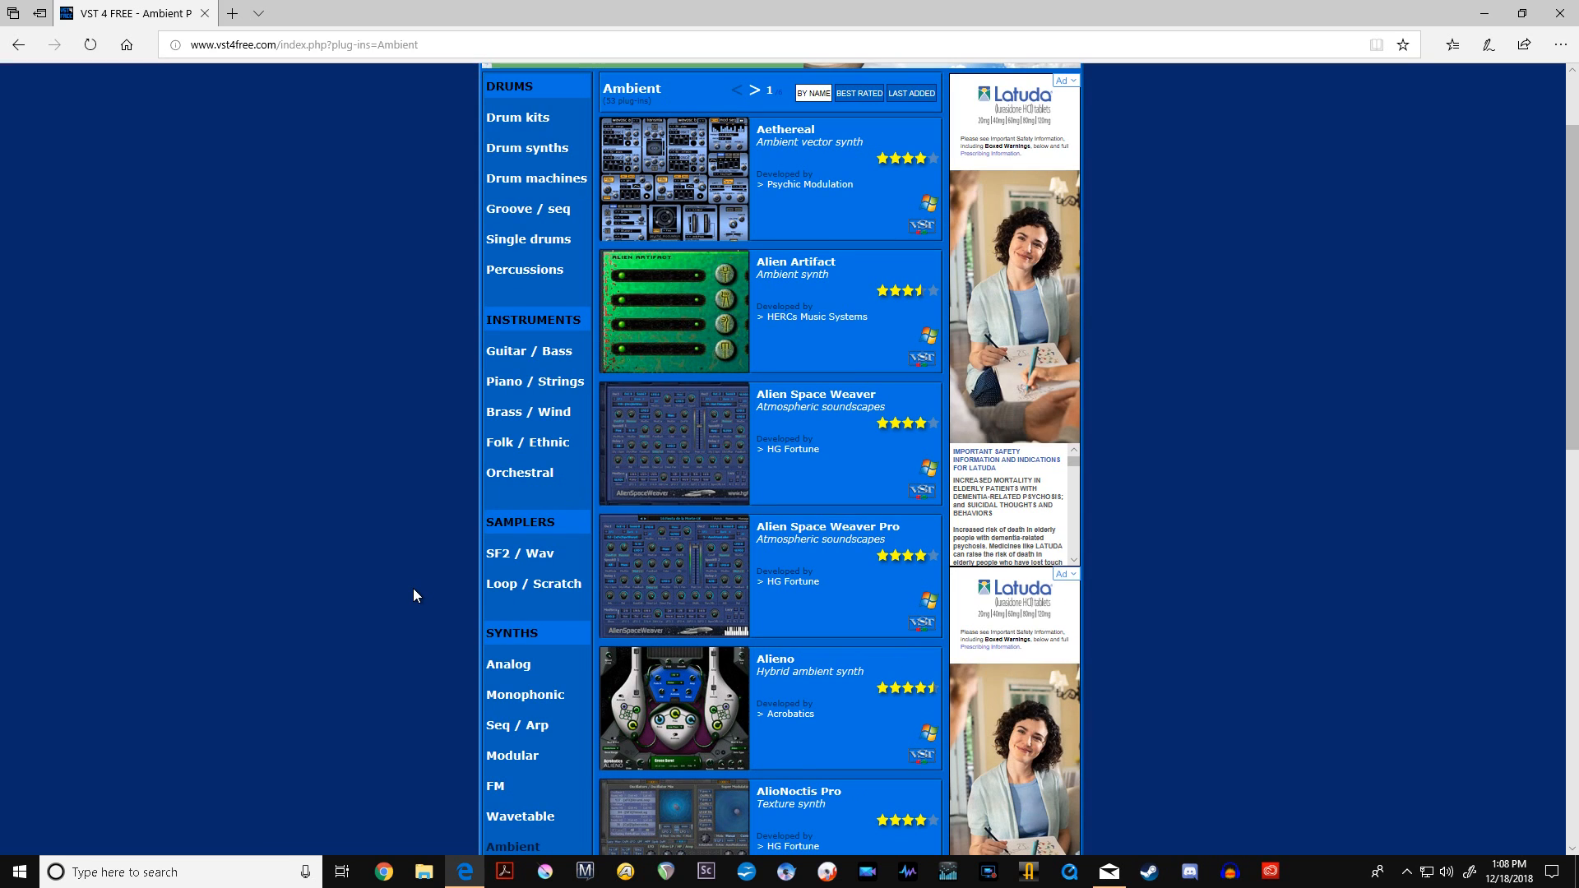
scroll(411, 590, "up", 2)
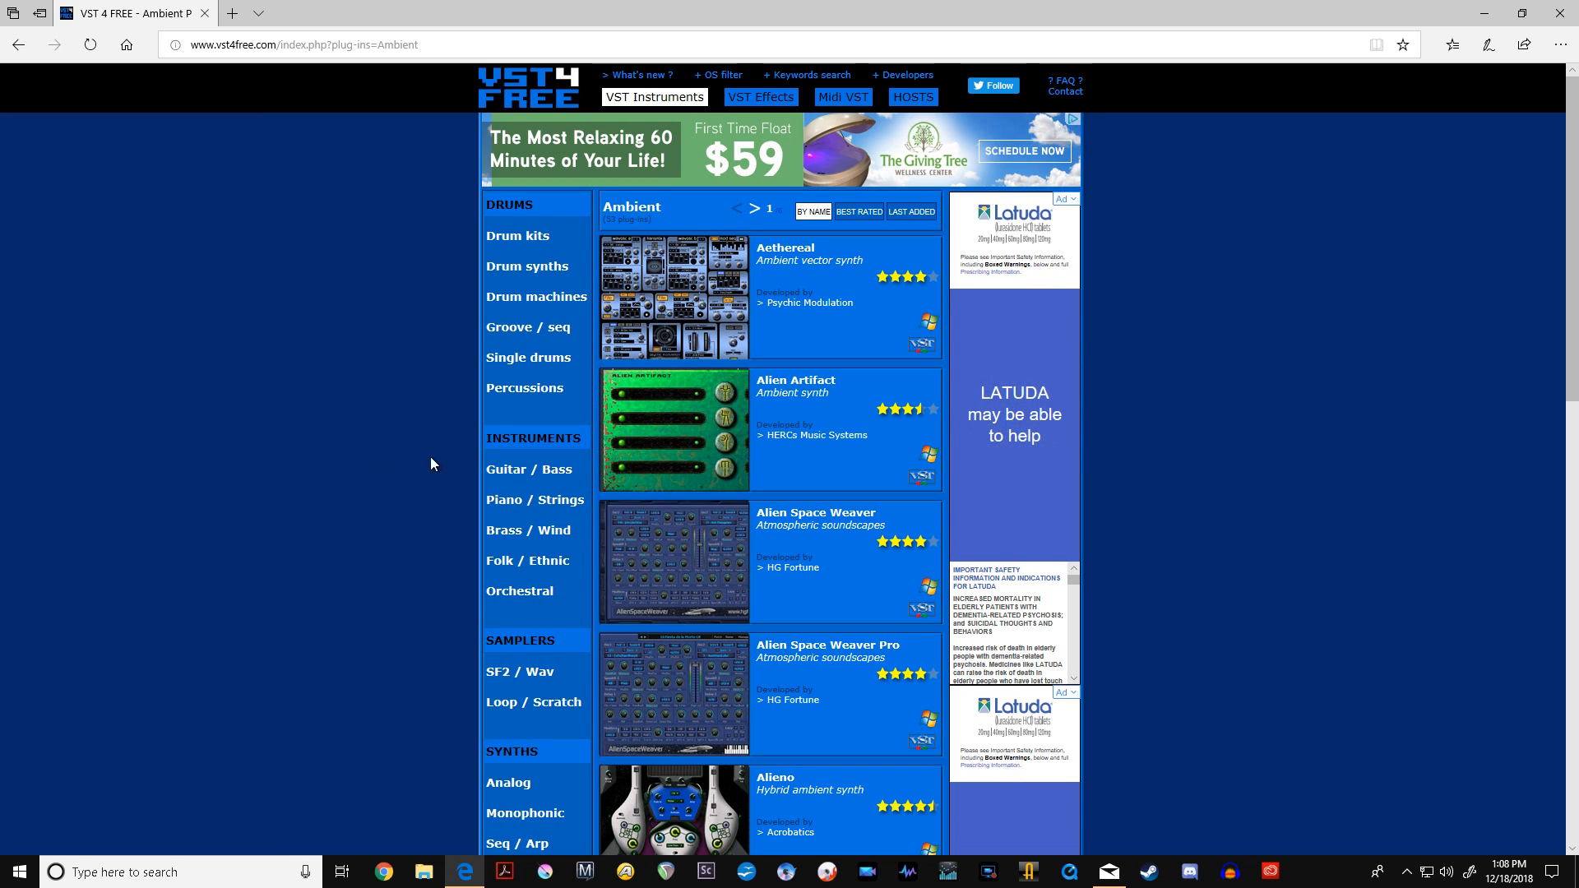
- Open the Aethereal plug-in page and review its description, feature list and Win 32 VST download link
left_click(806, 254)
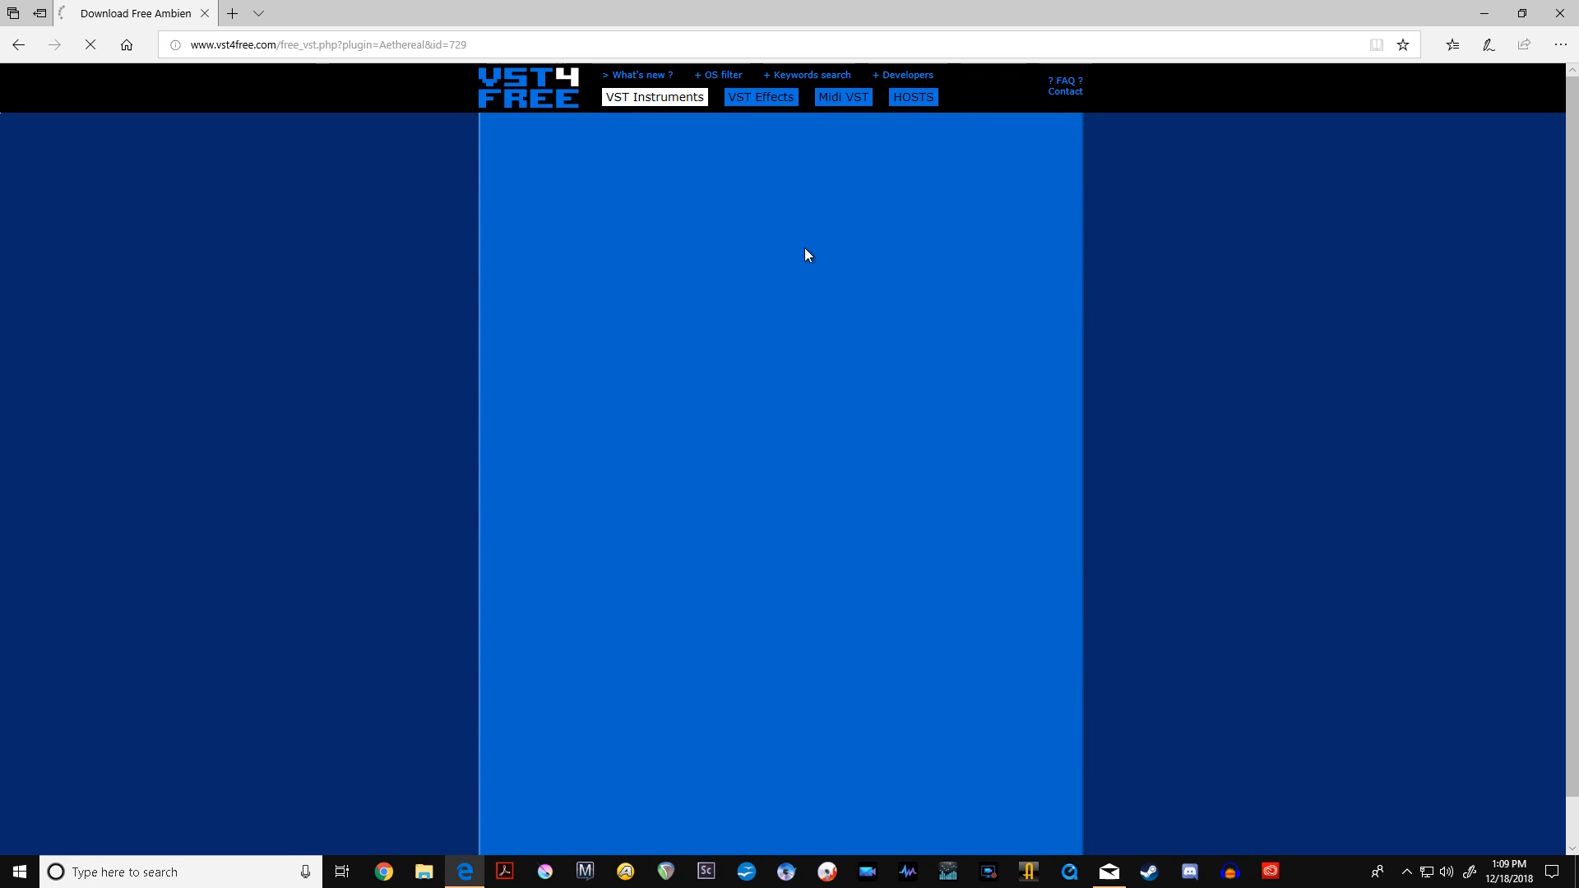
scroll(755, 327, "down", 4)
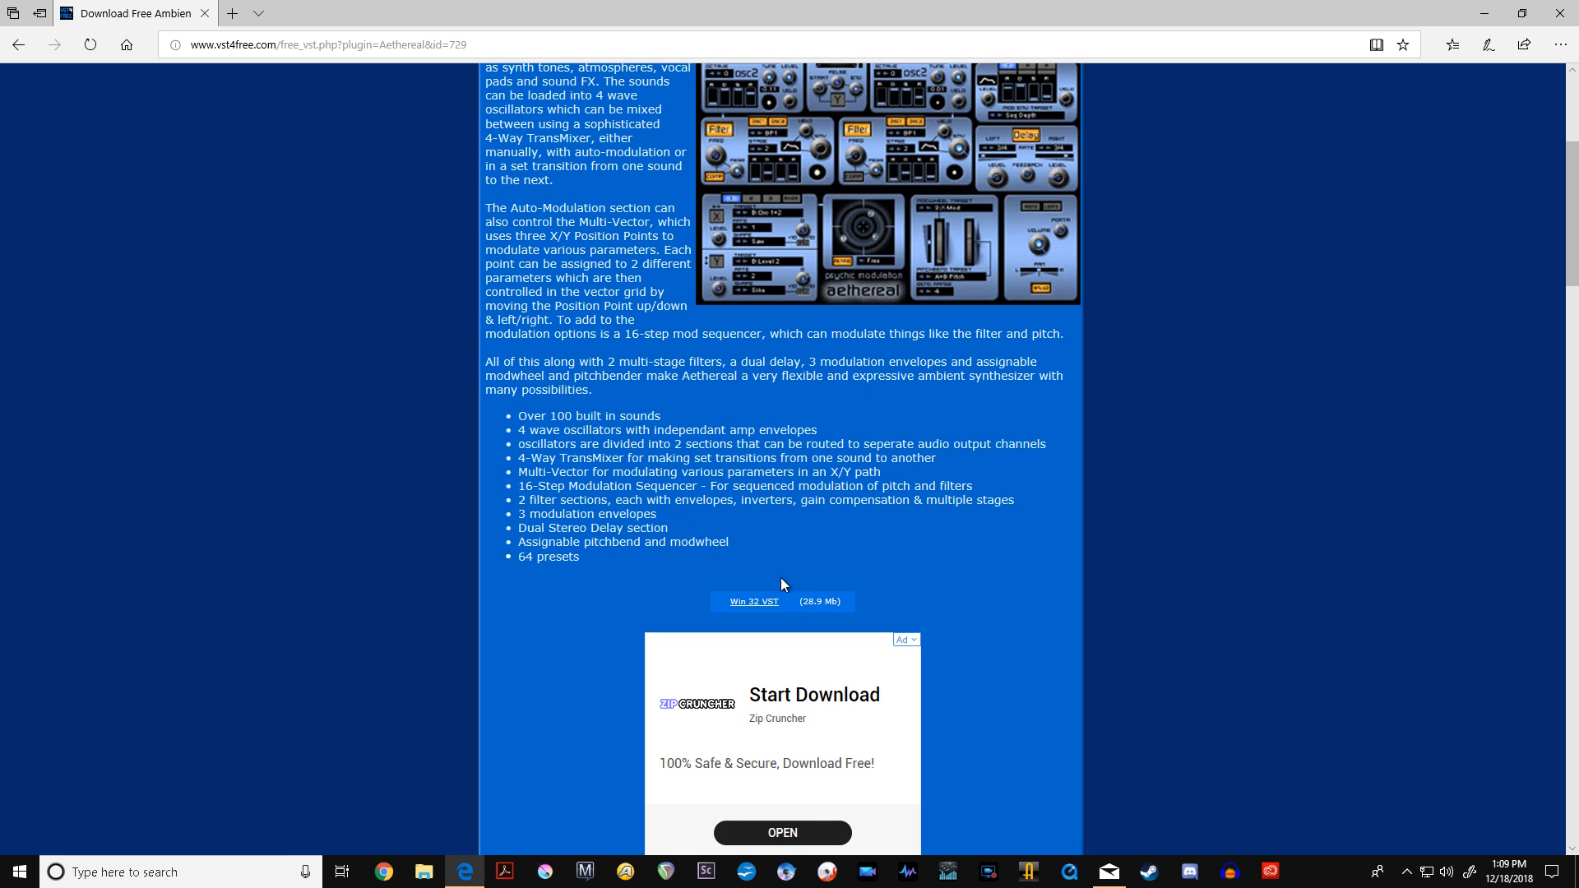
scroll(707, 571, "up", 5)
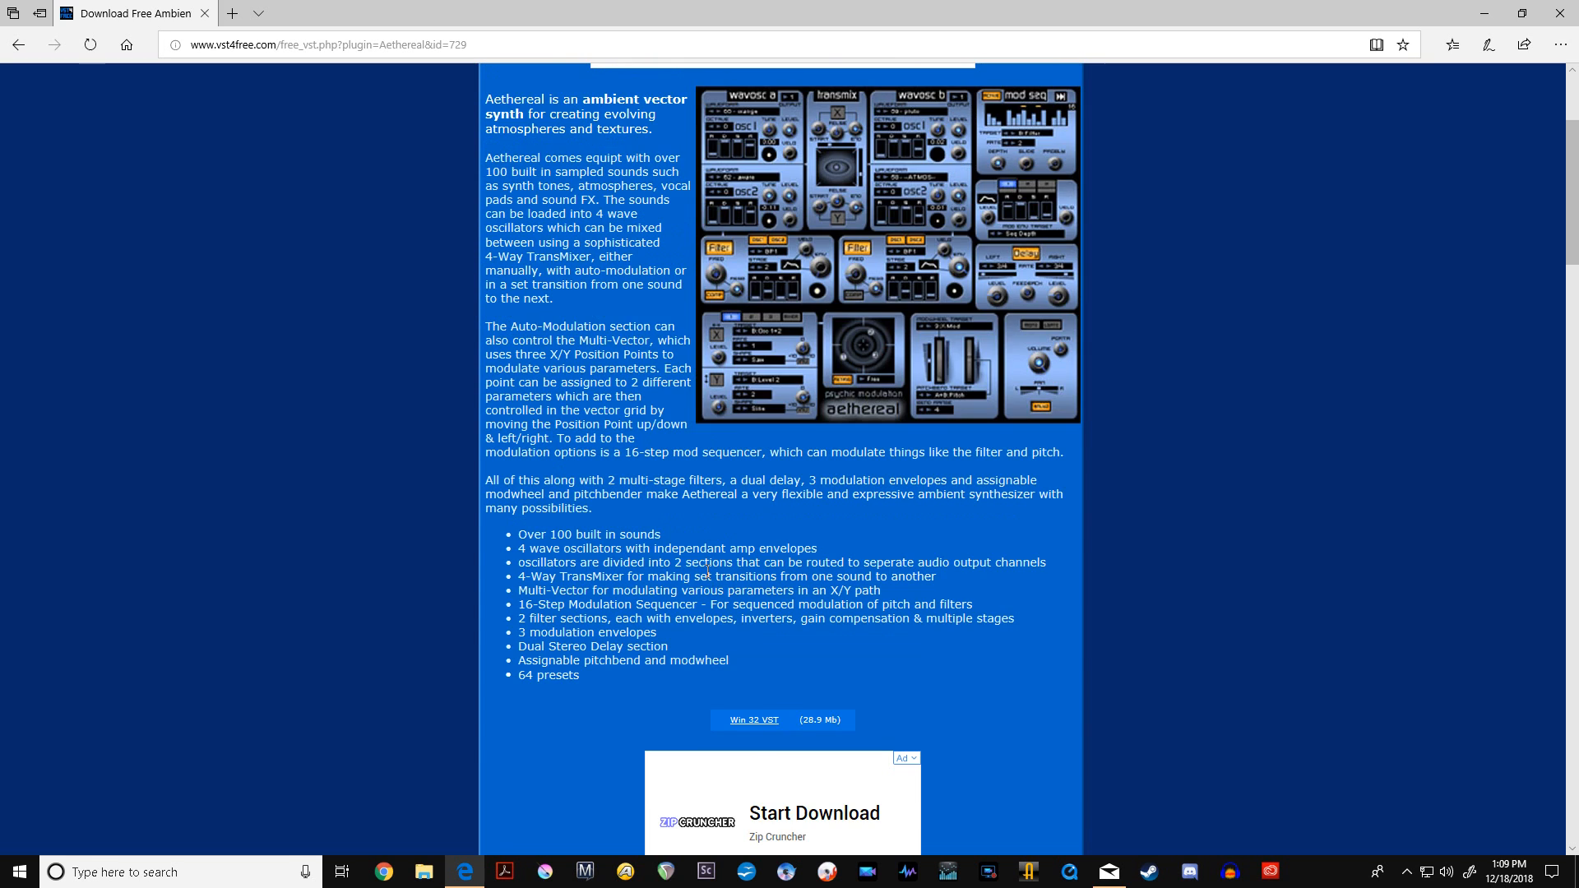
scroll(705, 571, "down", 3)
scroll(698, 570, "down", 1)
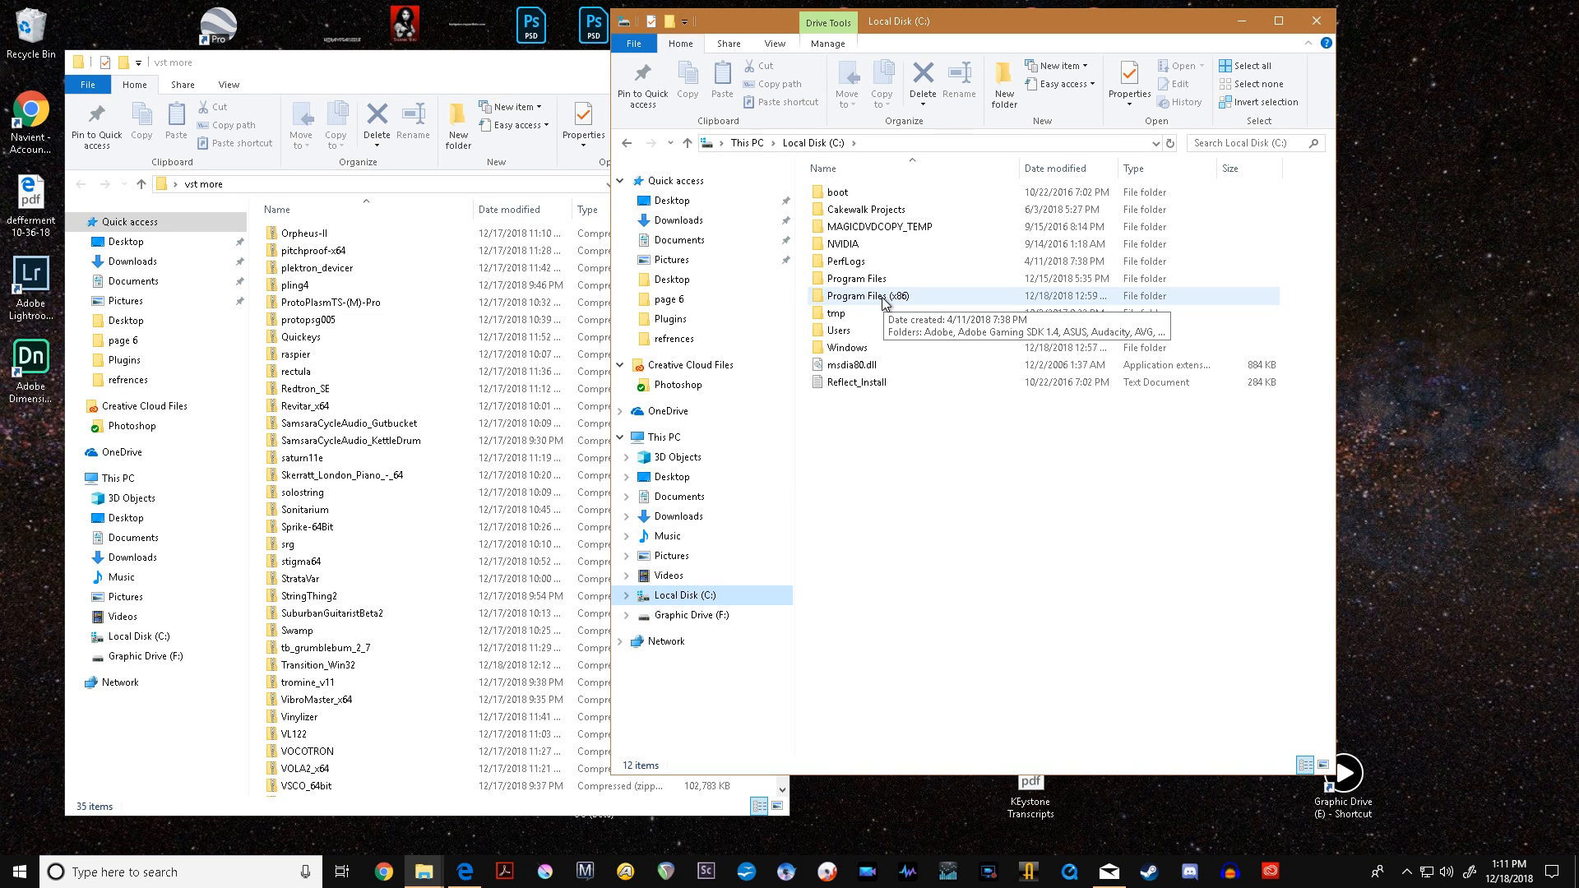
- In File Explorer, open the REAPER folder inside Program Files (x86) on the C: drive and locate its Plugins folder
left_click(915, 300)
double_click(914, 297)
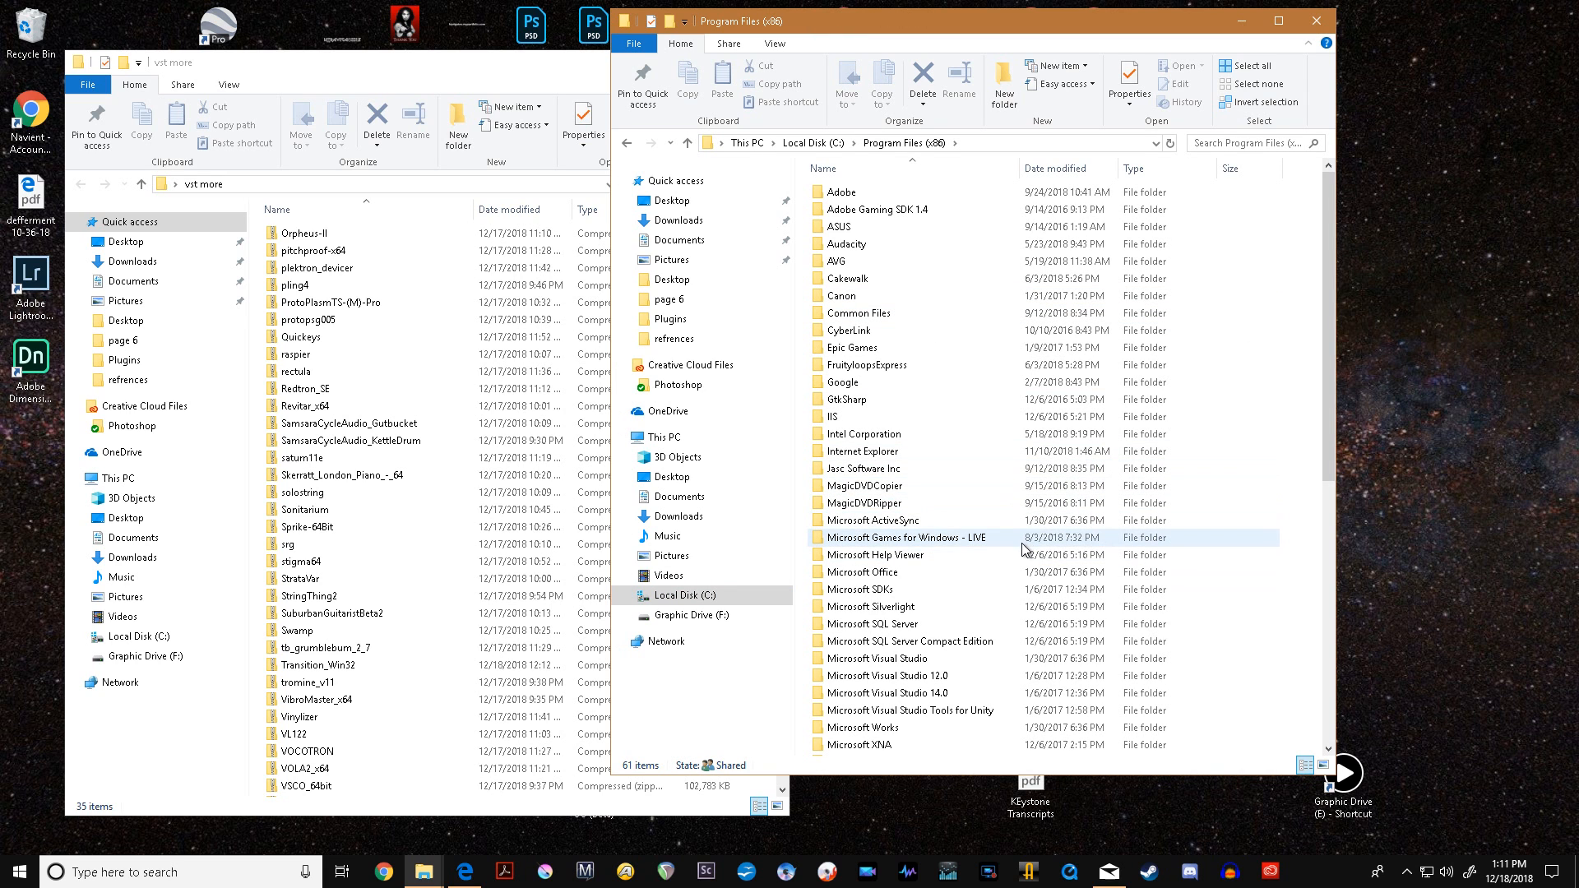
scroll(1023, 547, "down", 2)
scroll(1038, 508, "down", 2)
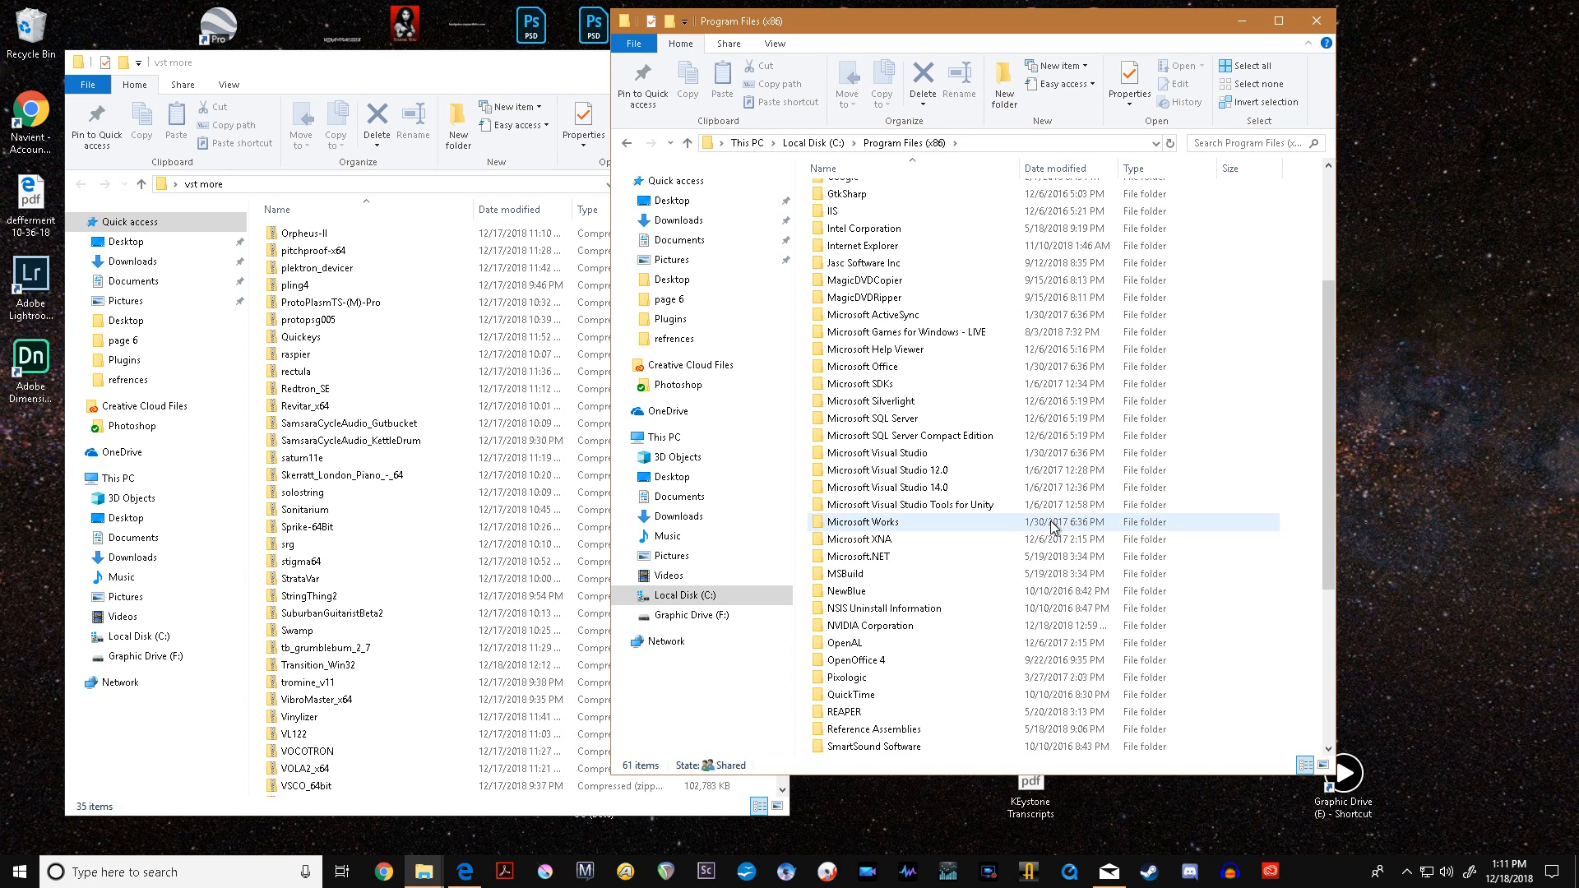
scroll(934, 469, "down", 2)
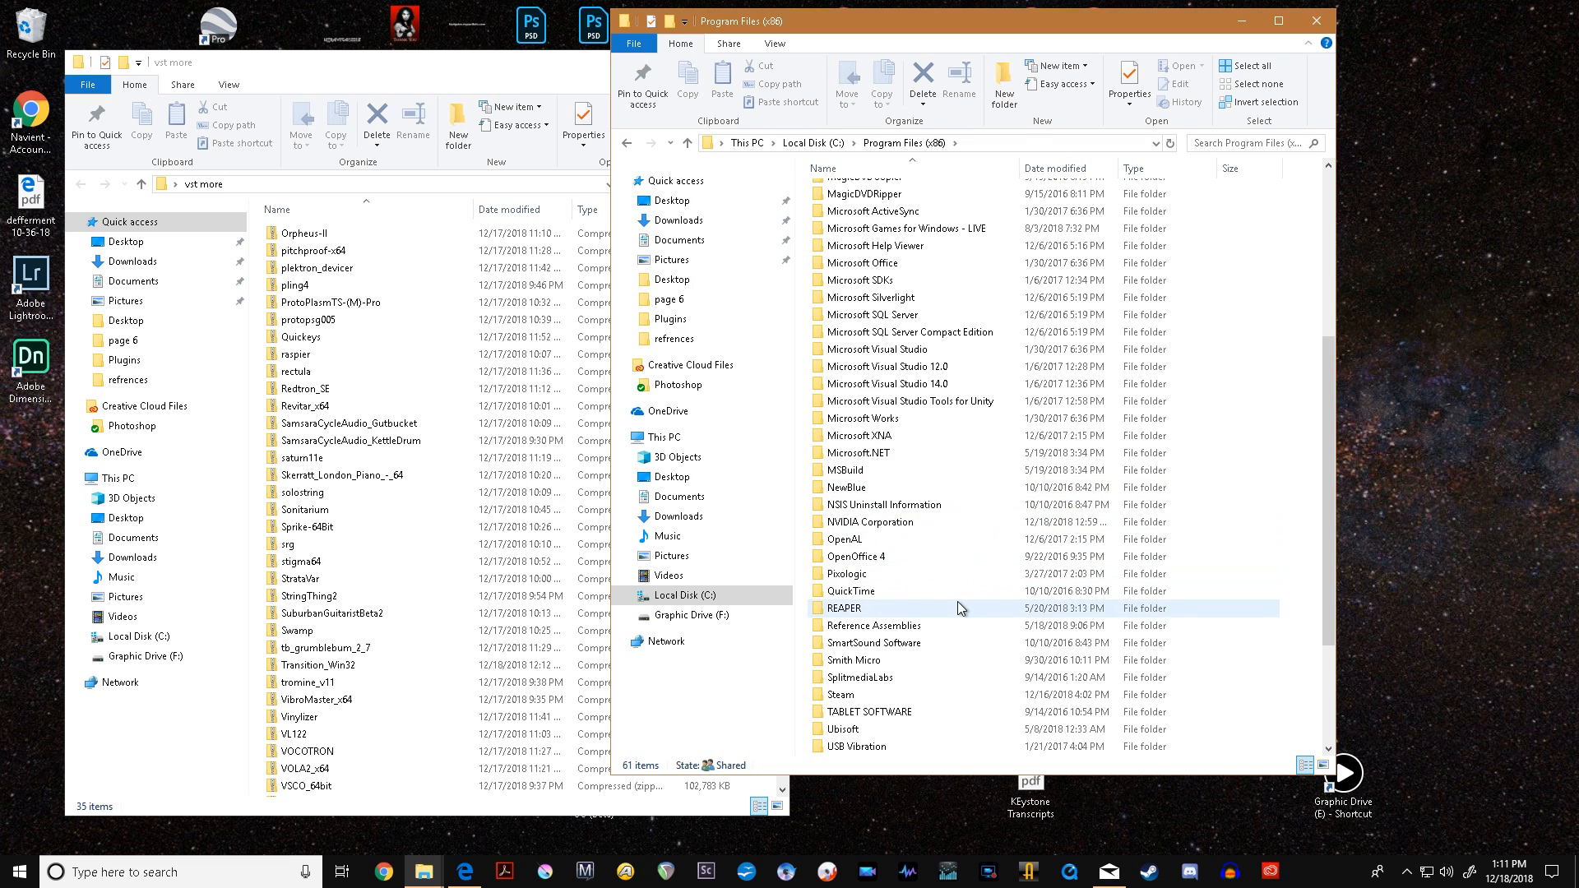
mouse_move(892, 610)
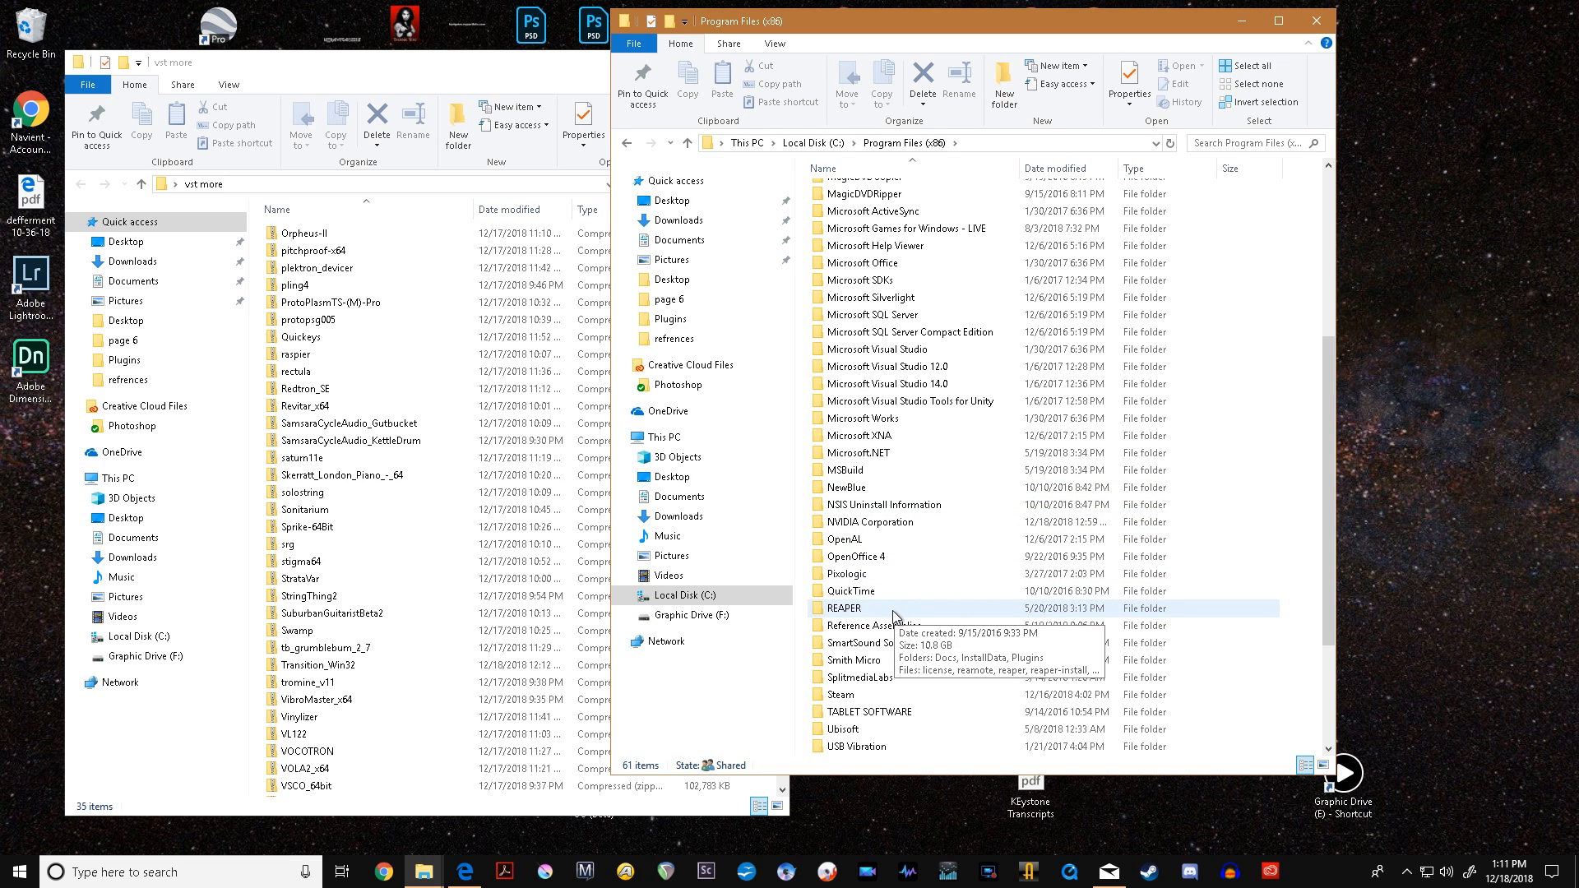
double_click(856, 610)
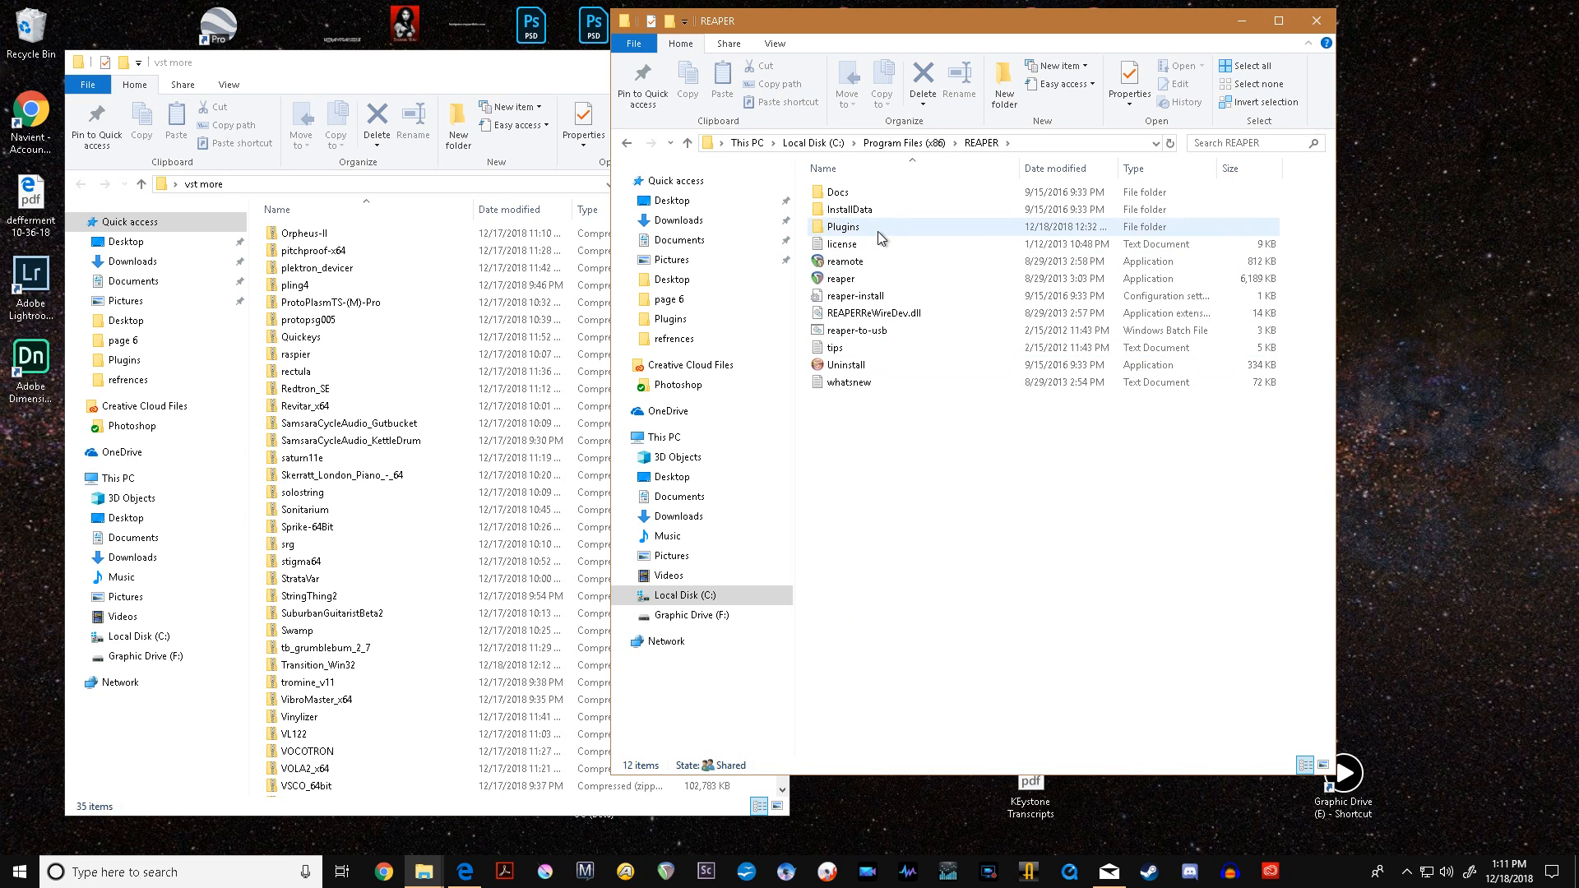
mouse_move(856, 232)
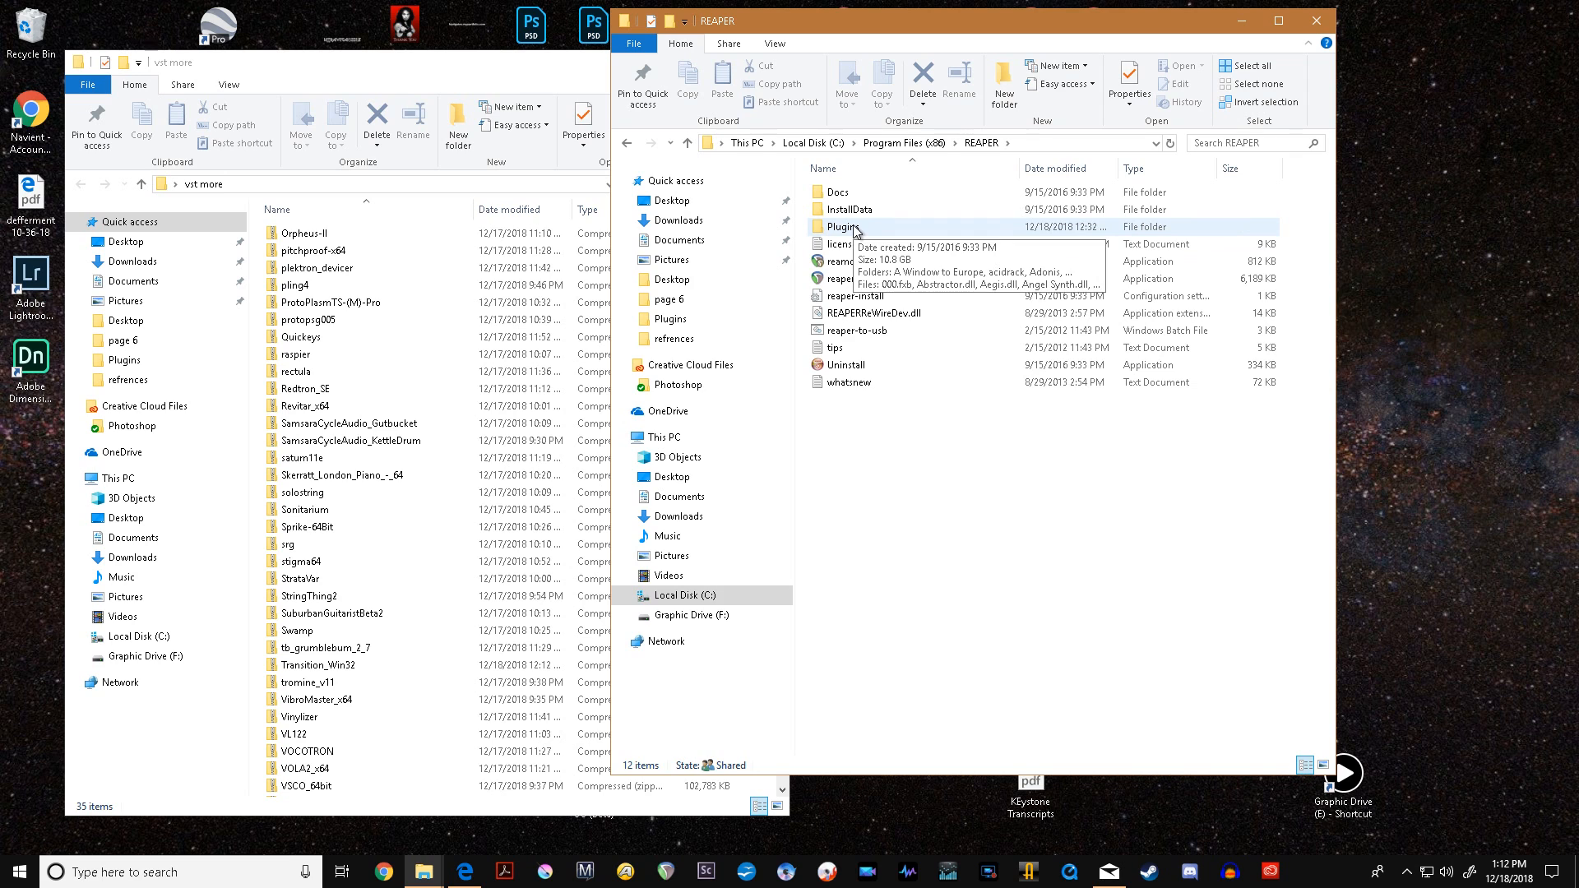
- Return to Program Files (x86), look through the program folders, and open the Plugins folder inside REAPER
left_click(627, 143)
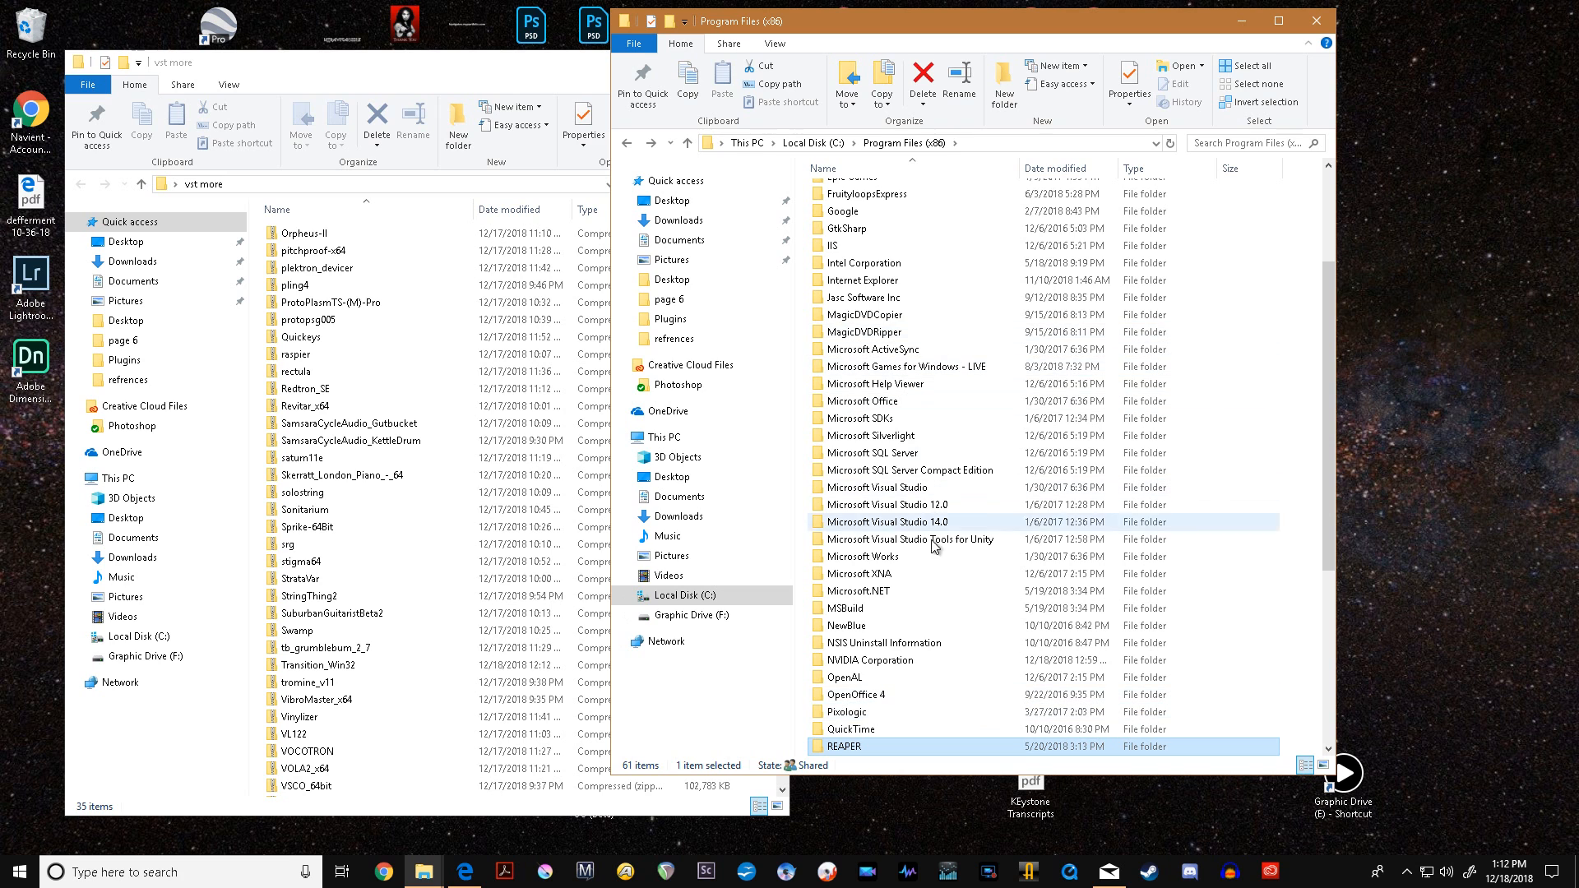
scroll(945, 649, "down", 6)
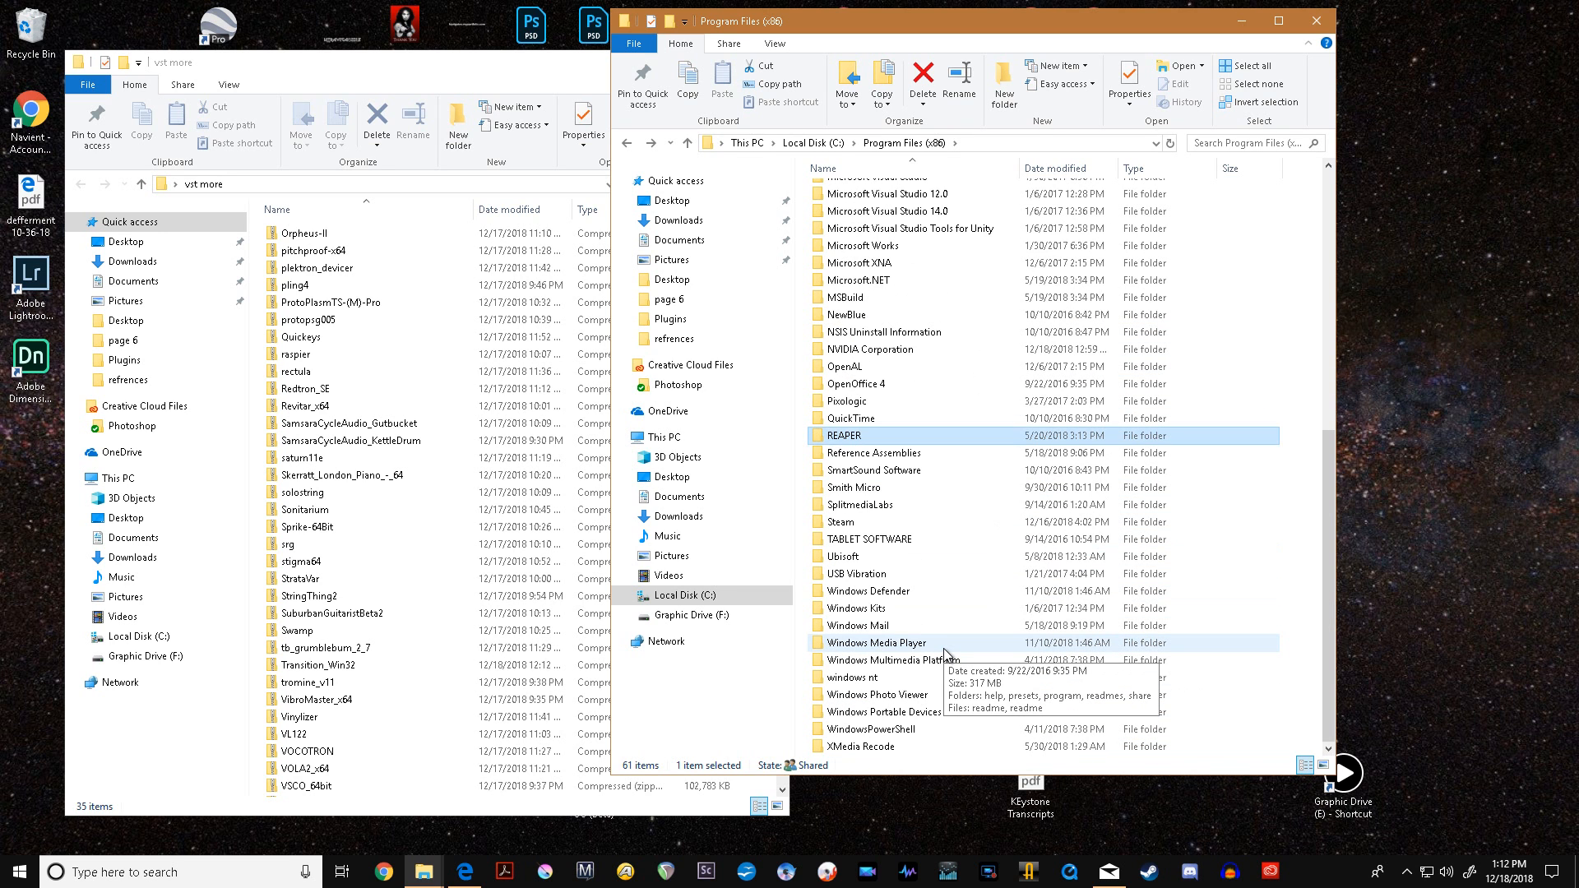
scroll(944, 648, "up", 6)
scroll(944, 649, "down", 6)
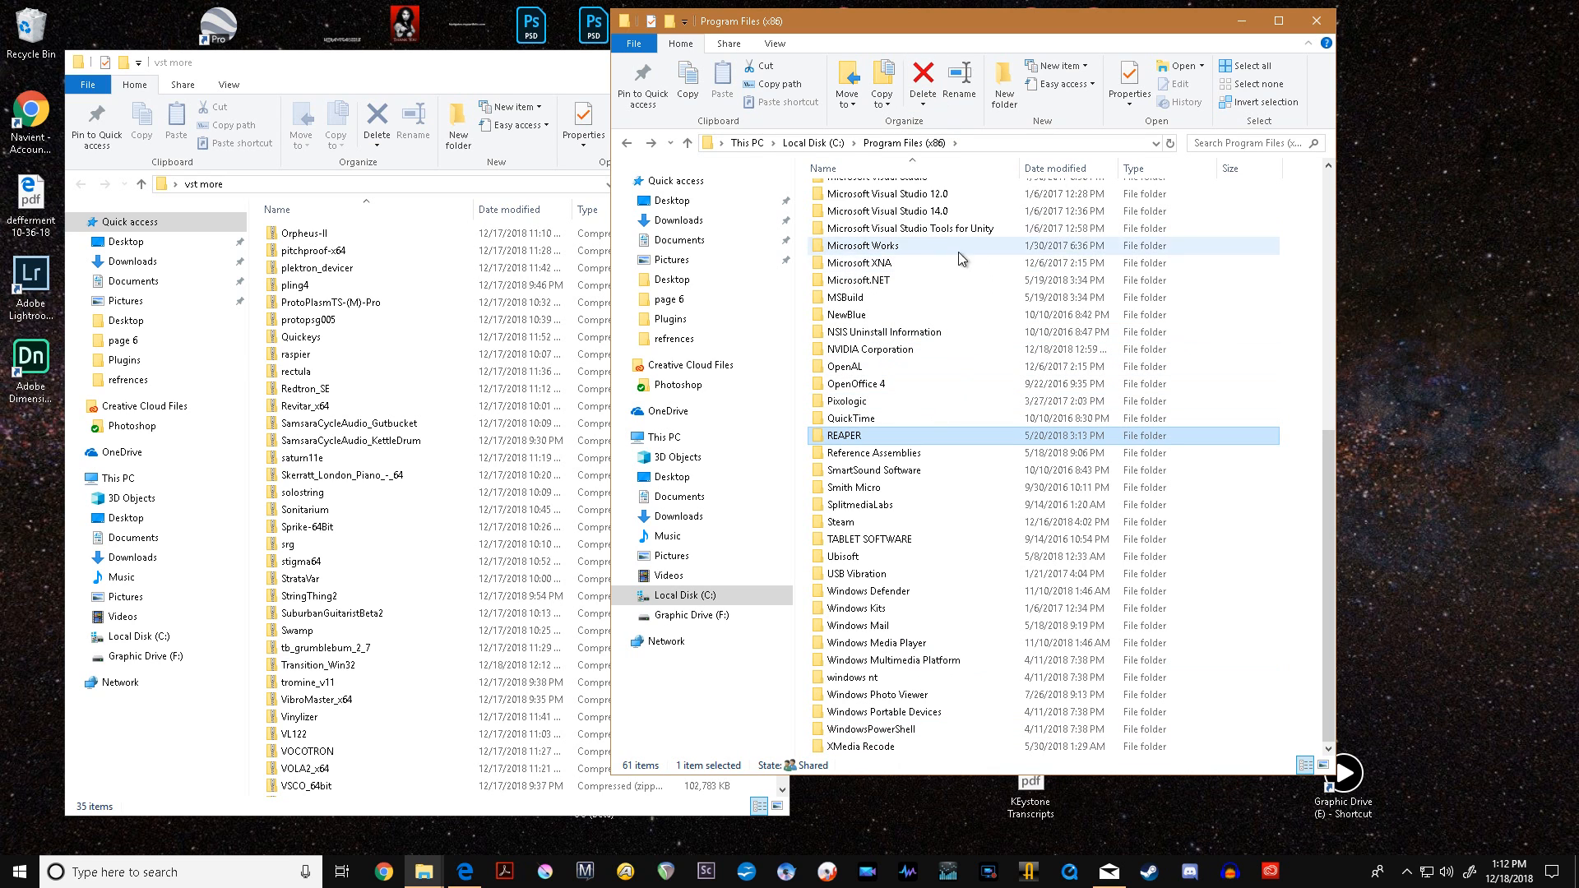
scroll(945, 372, "up", 8)
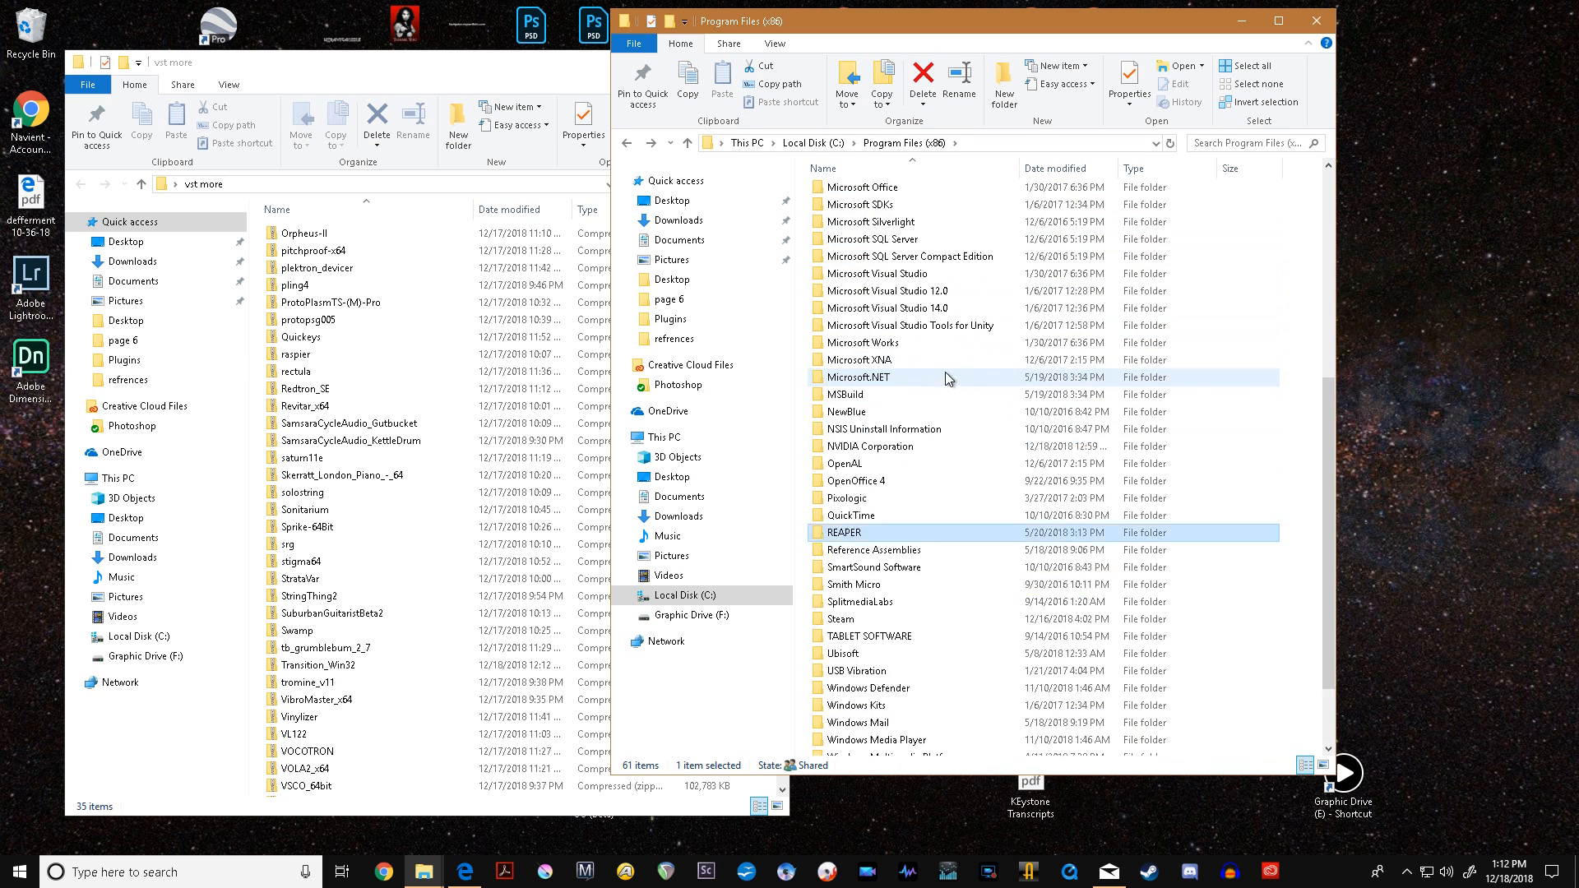
scroll(959, 374, "up", 2)
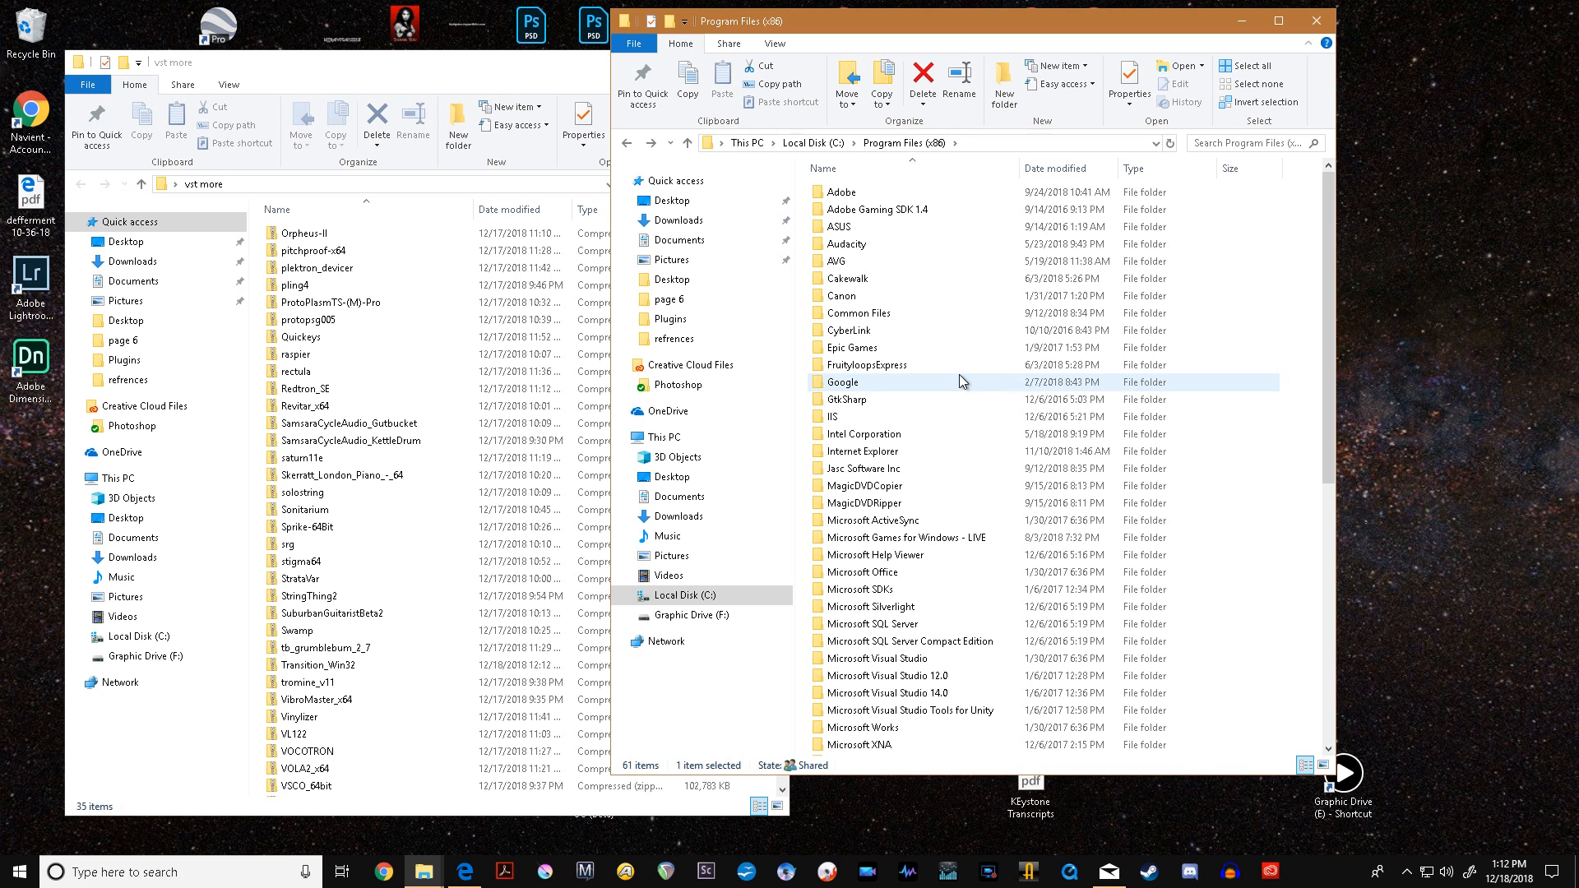
scroll(949, 366, "down", 8)
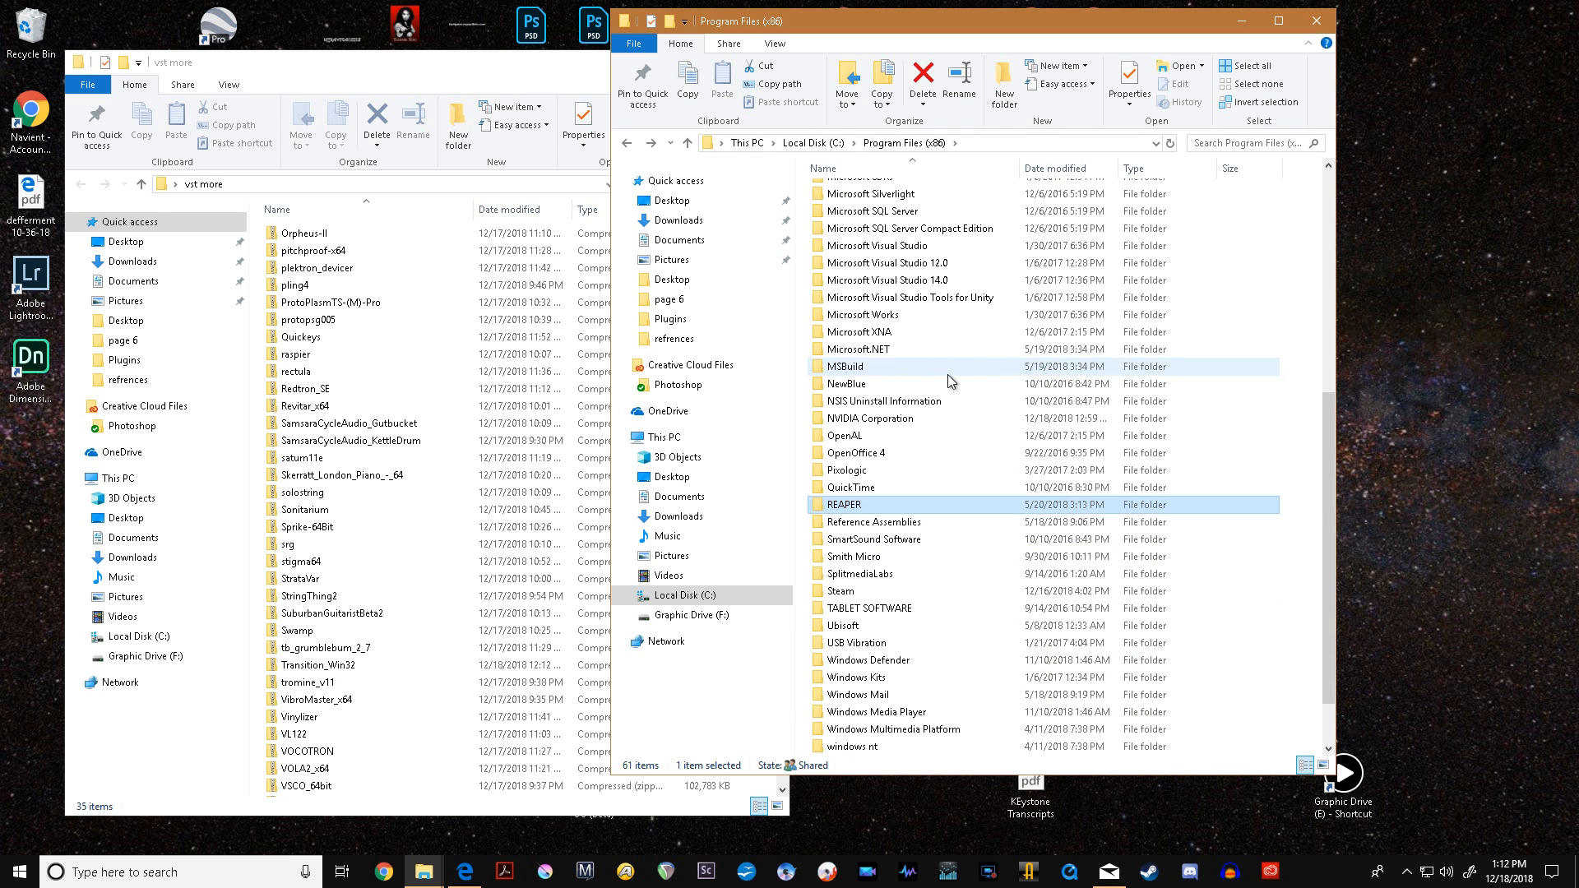
double_click(875, 504)
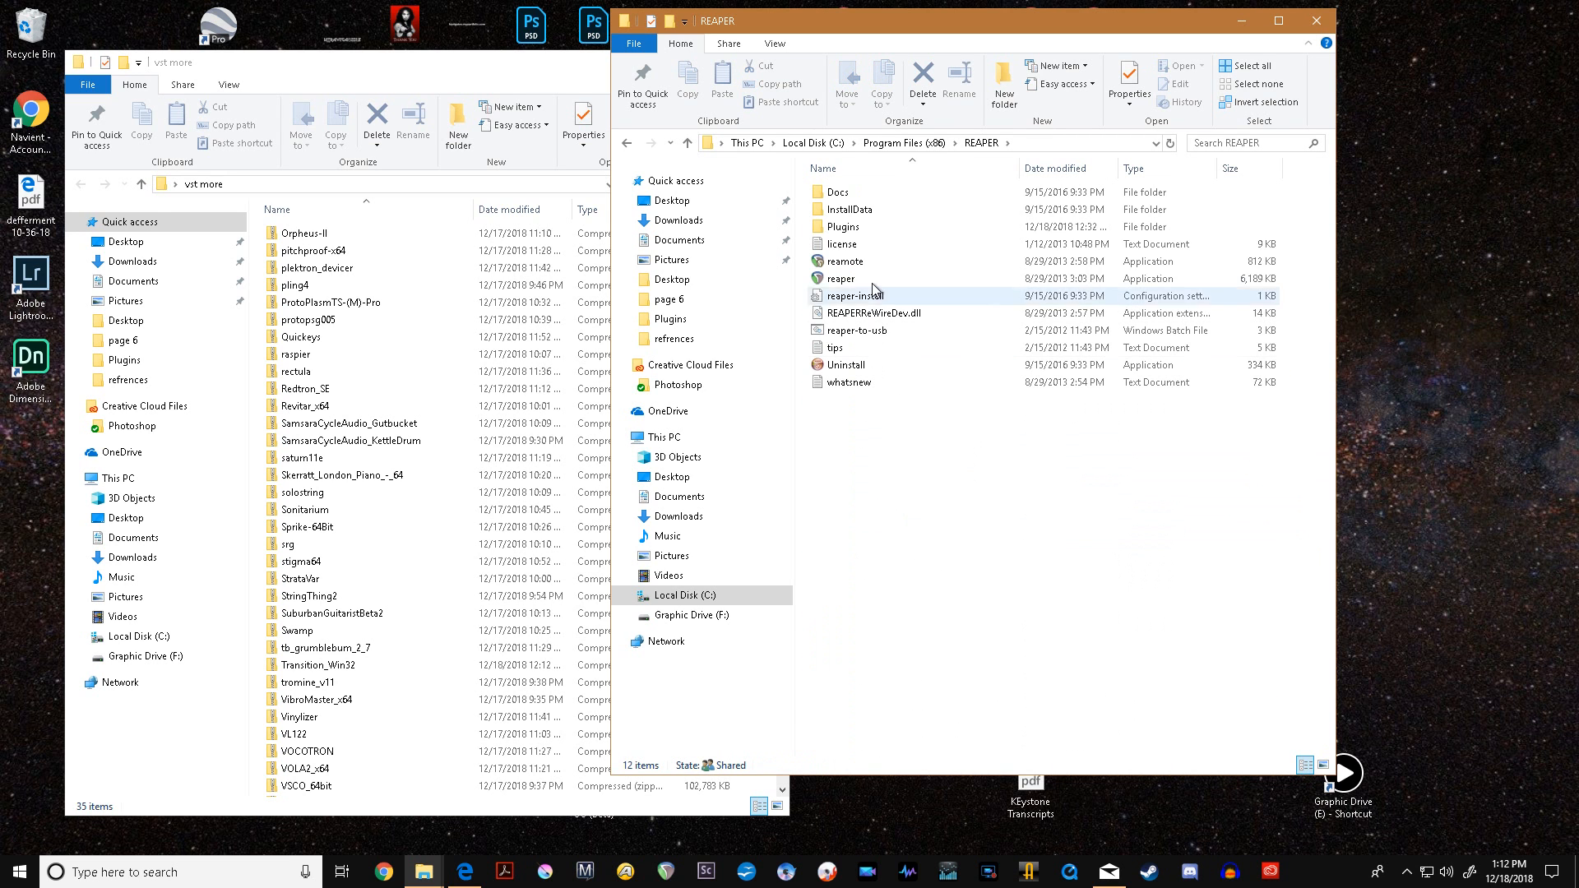
double_click(863, 231)
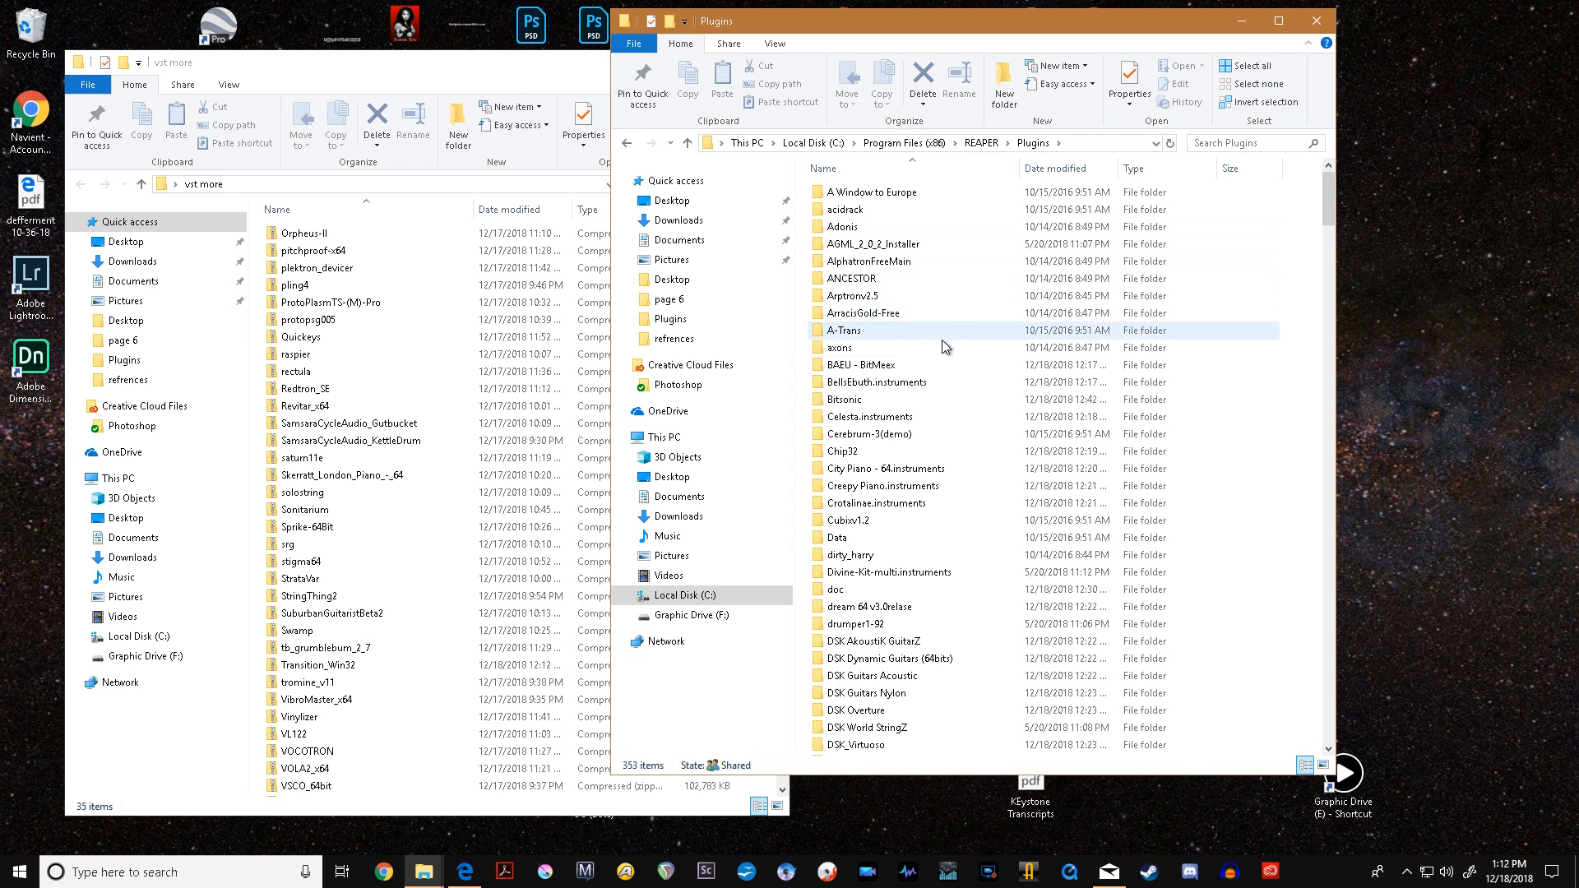
- Look through the plug-in folders and DLL files stored in REAPER's Plugins folder
scroll(946, 345, "down", 10)
scroll(987, 380, "down", 20)
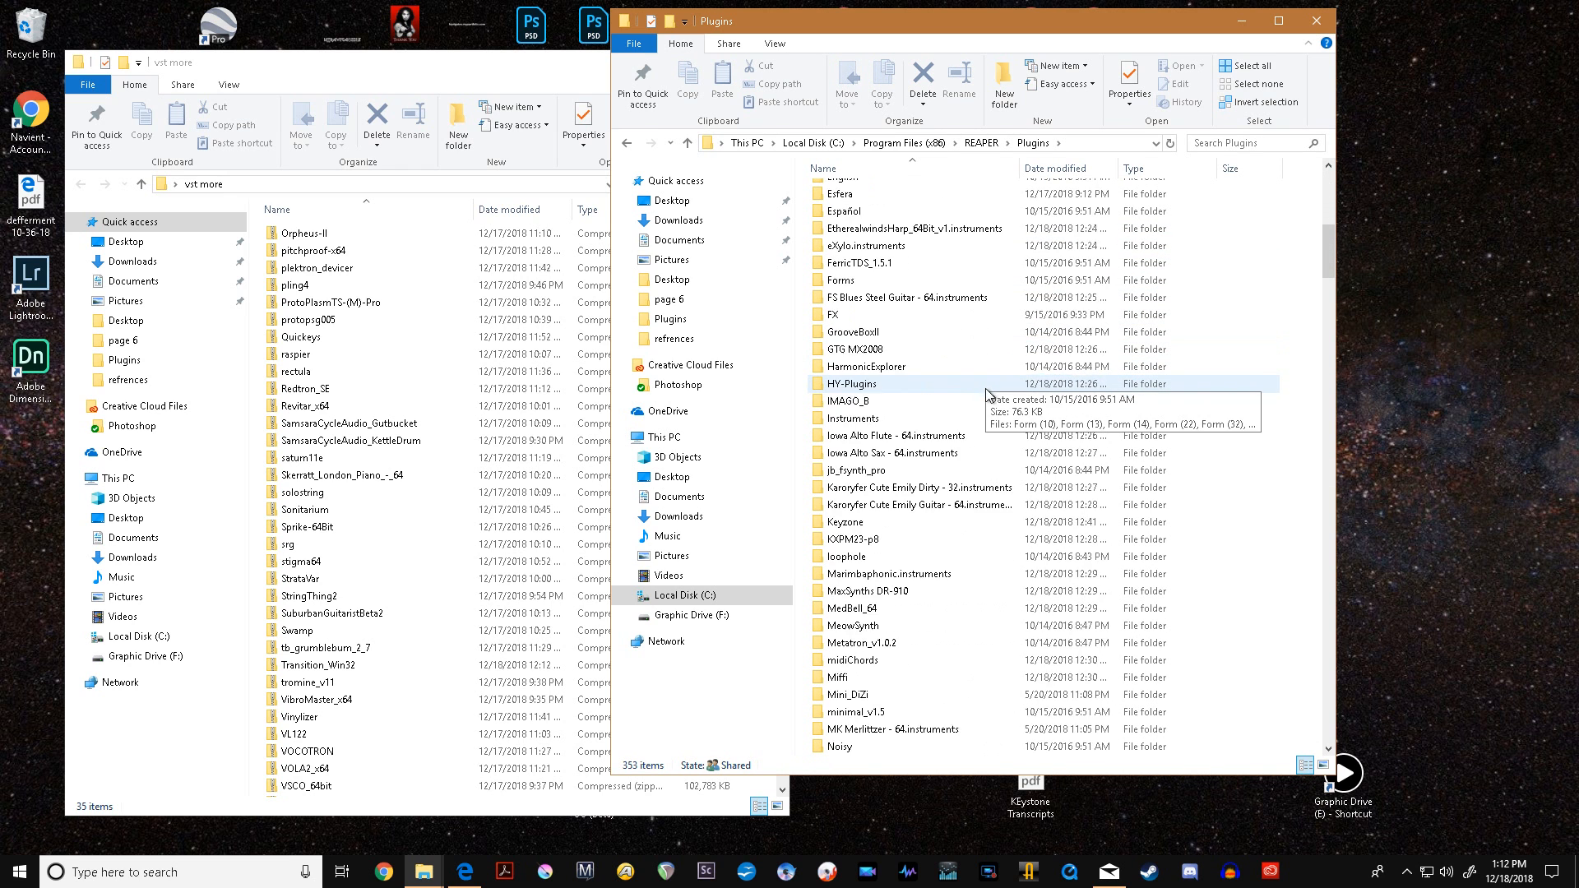
scroll(983, 396, "down", 20)
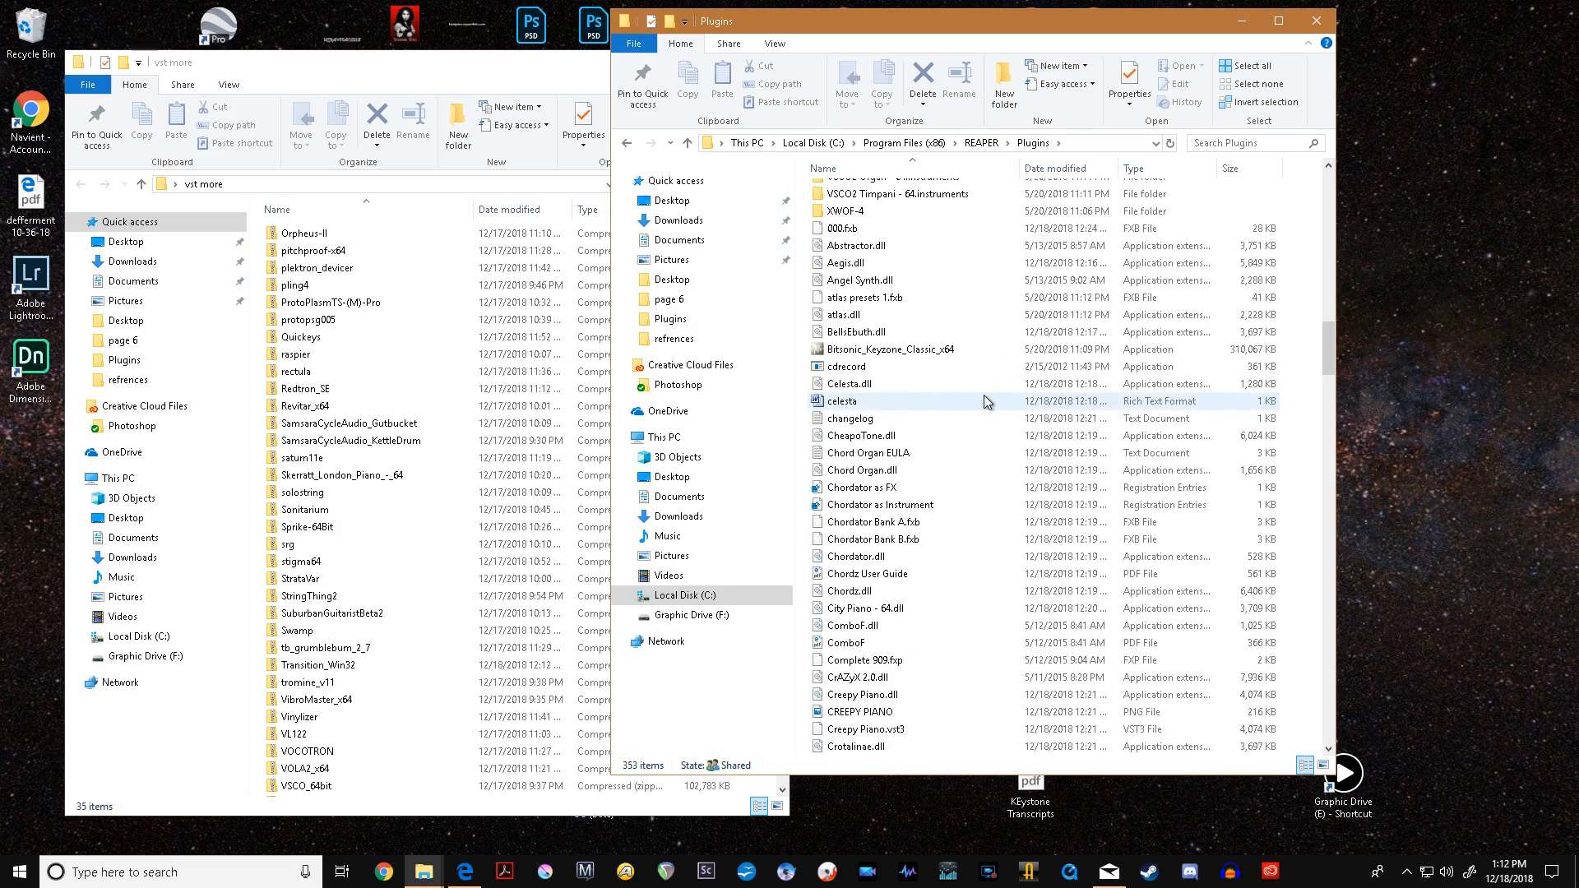
scroll(981, 401, "down", 20)
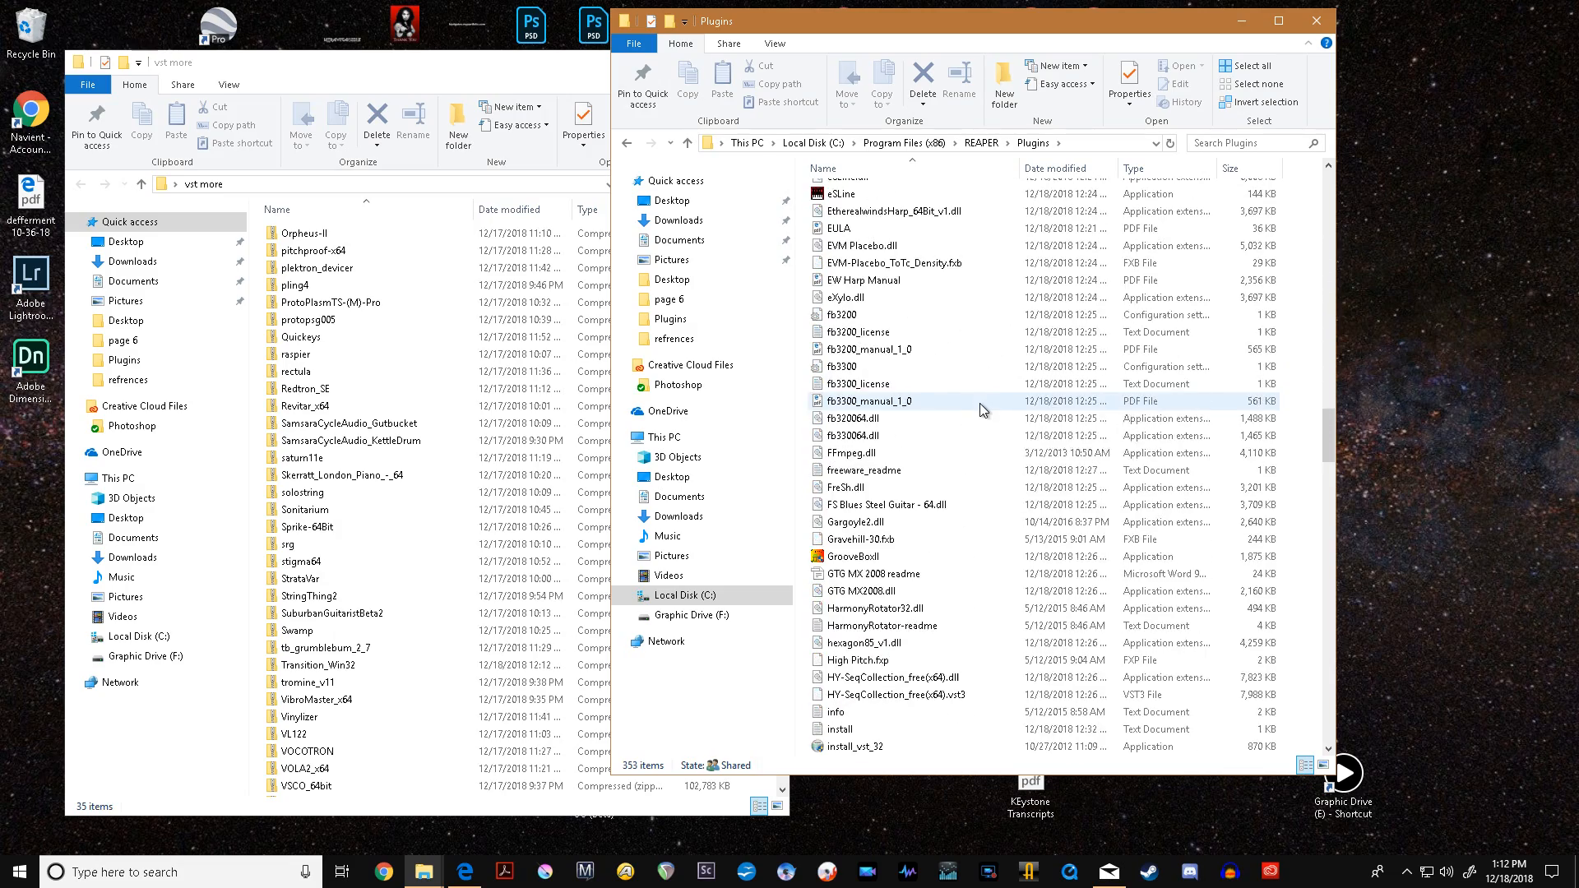
scroll(979, 403, "down", 20)
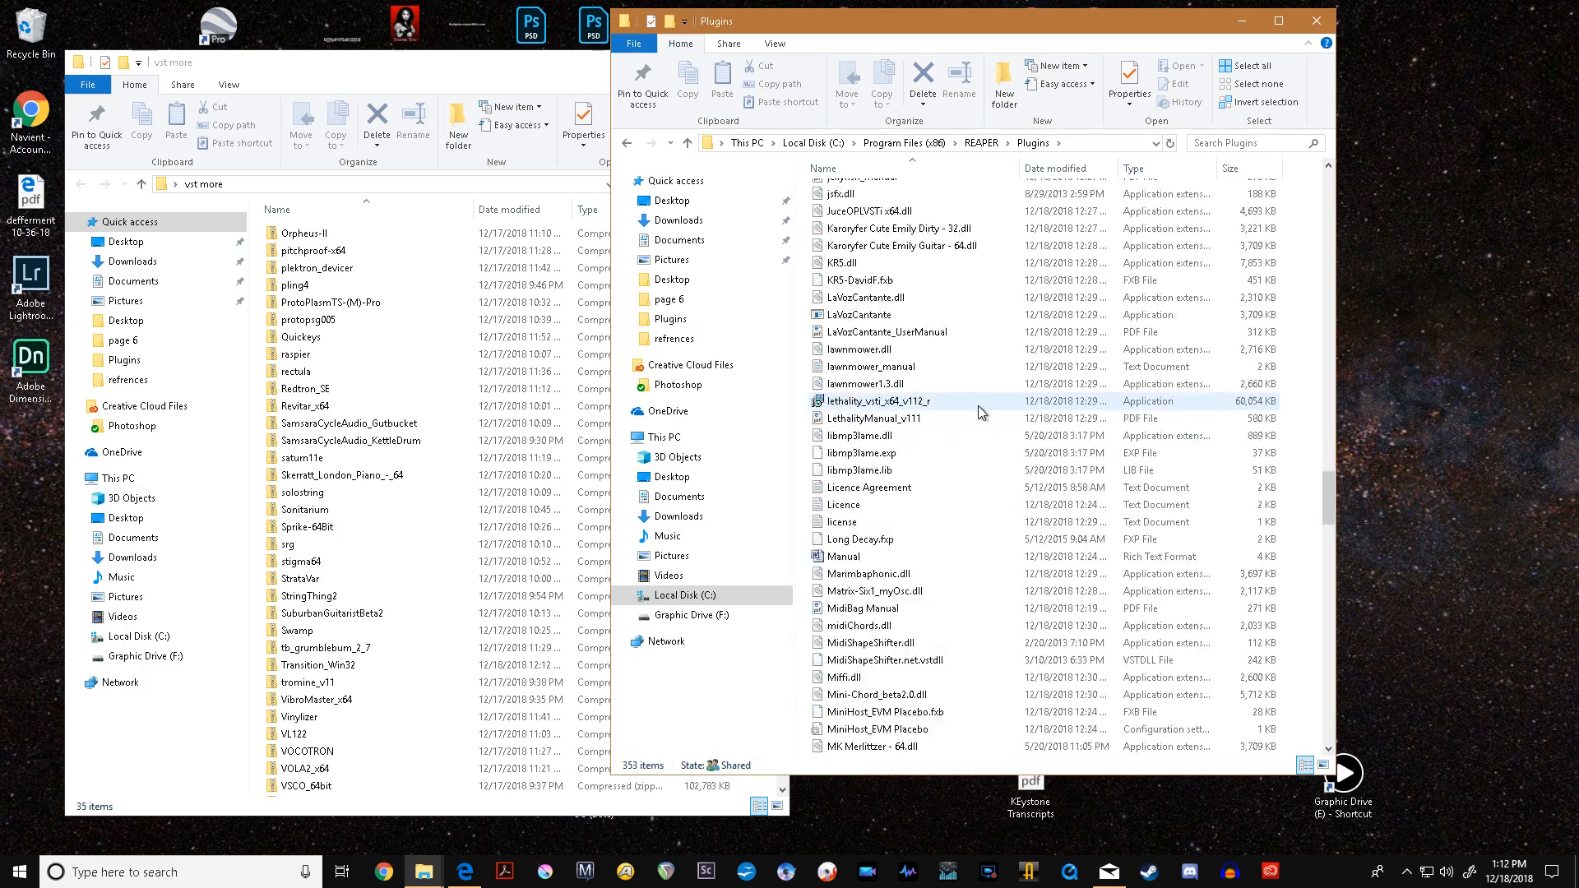
scroll(979, 417, "down", 9)
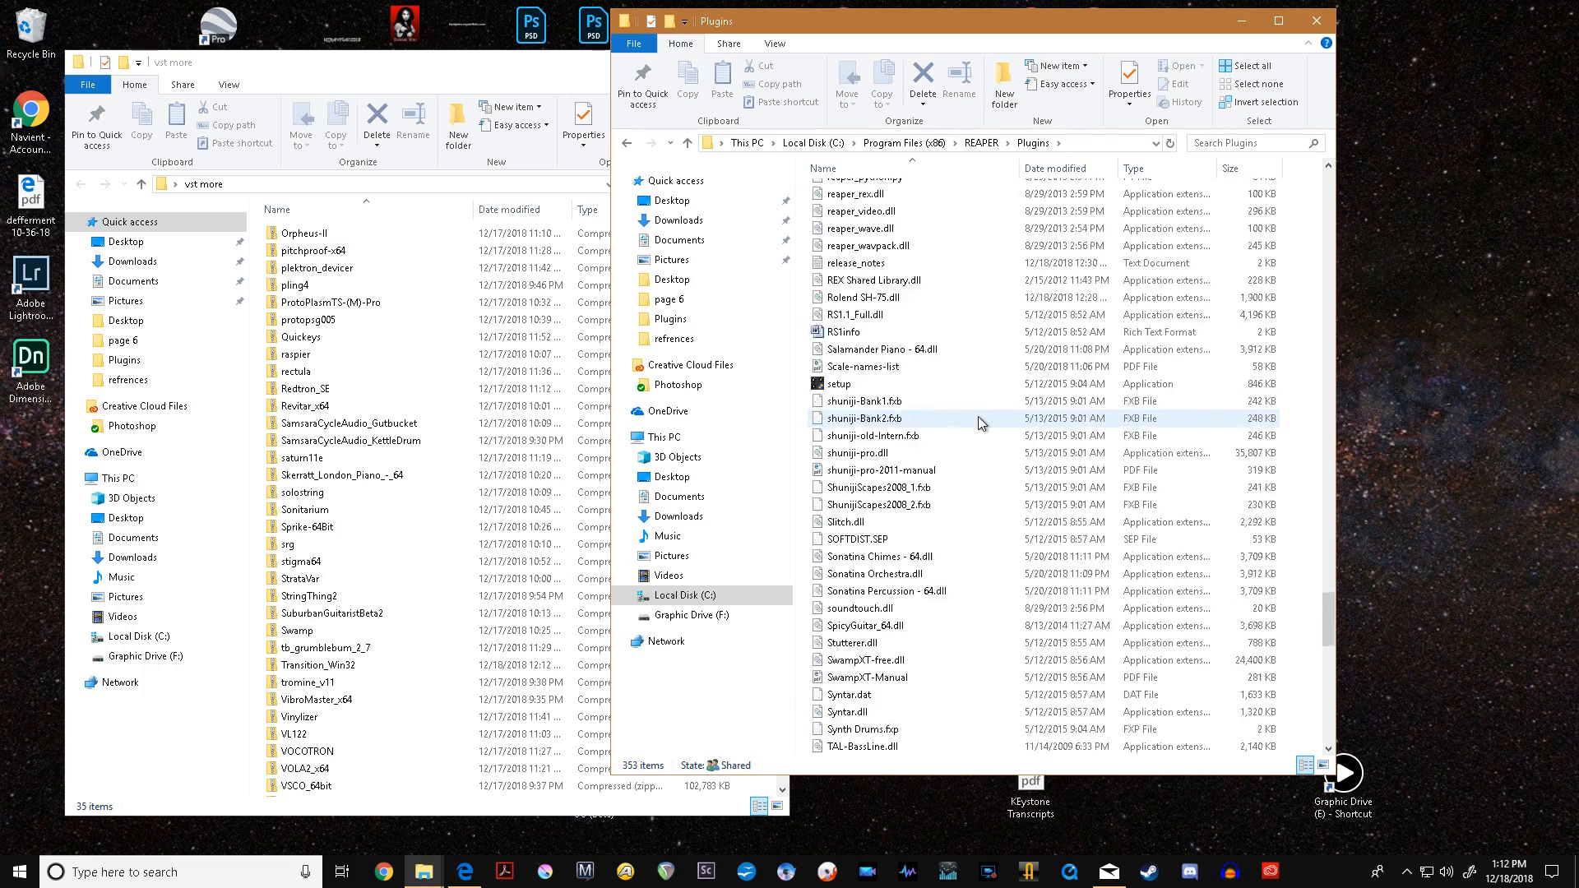
scroll(975, 418, "up", 20)
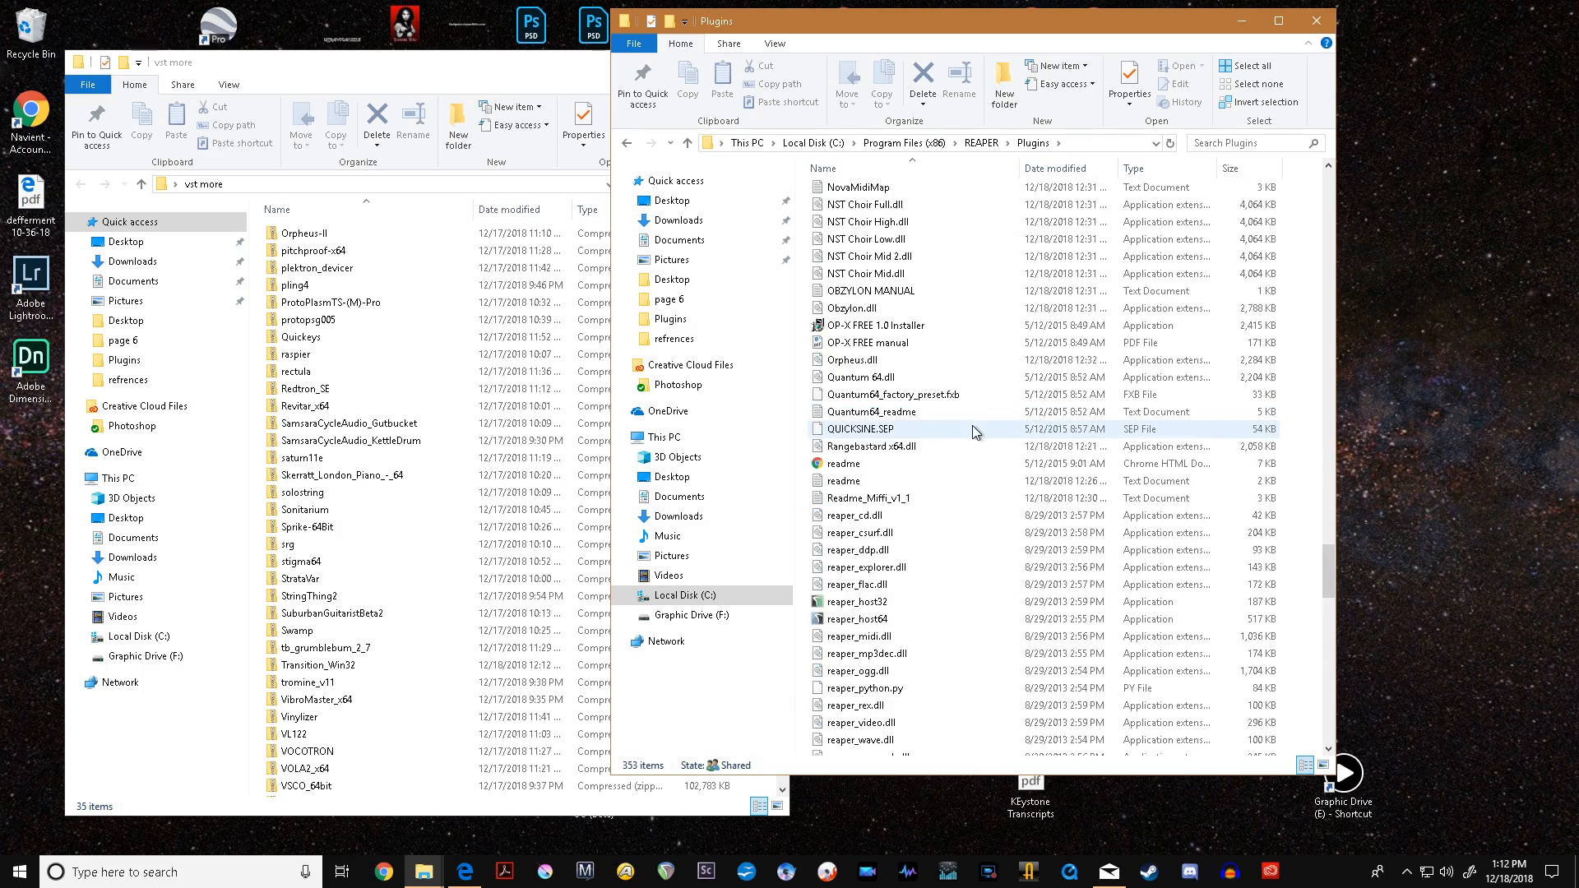
scroll(967, 421, "up", 20)
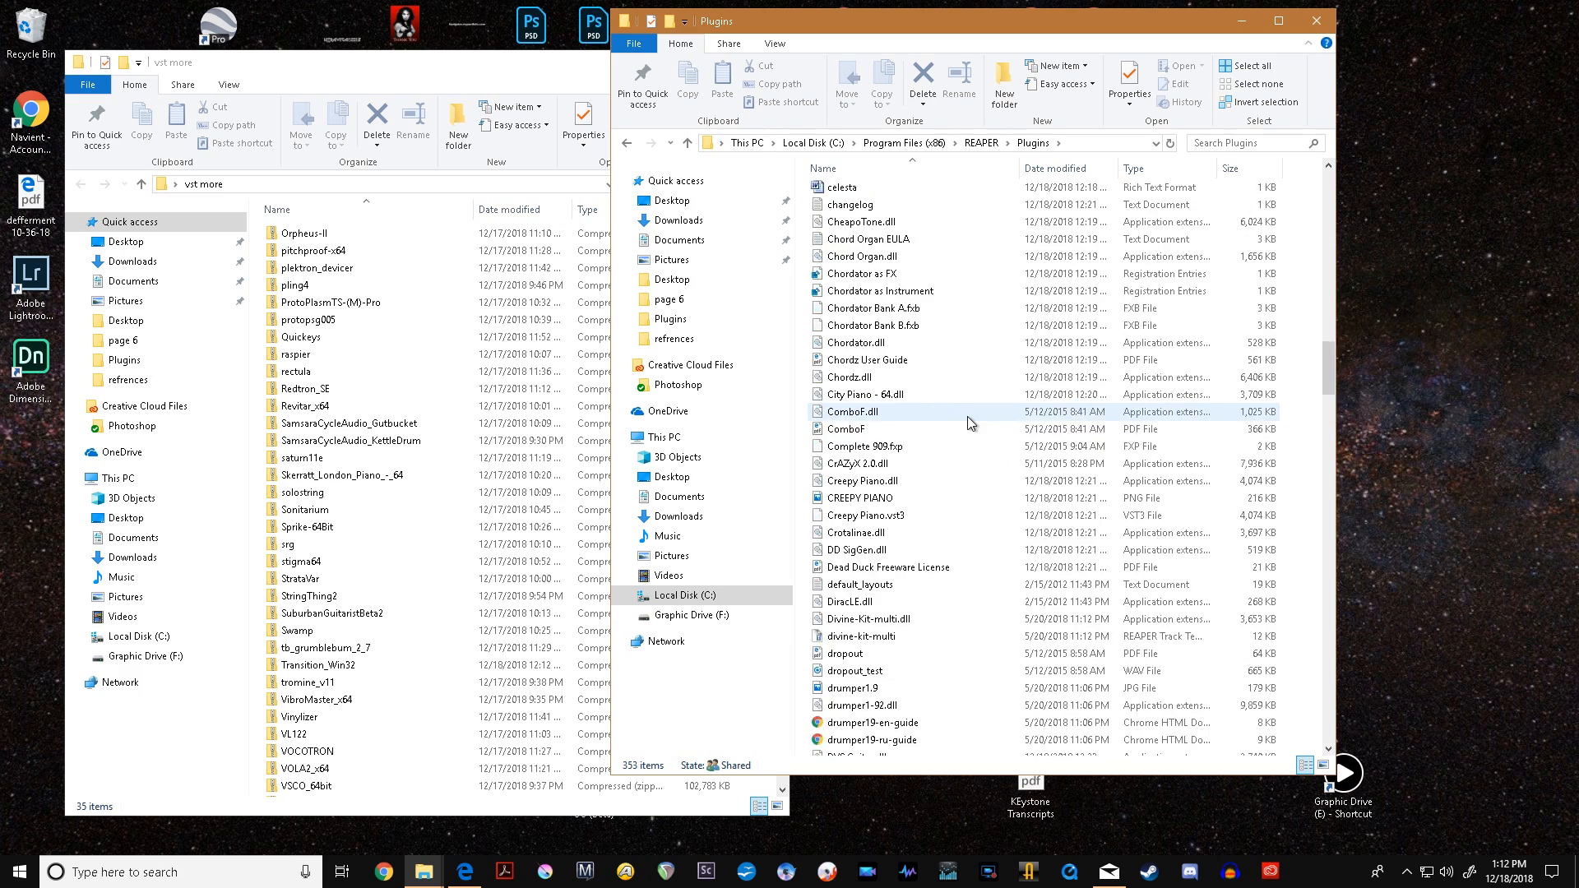
scroll(968, 417, "up", 20)
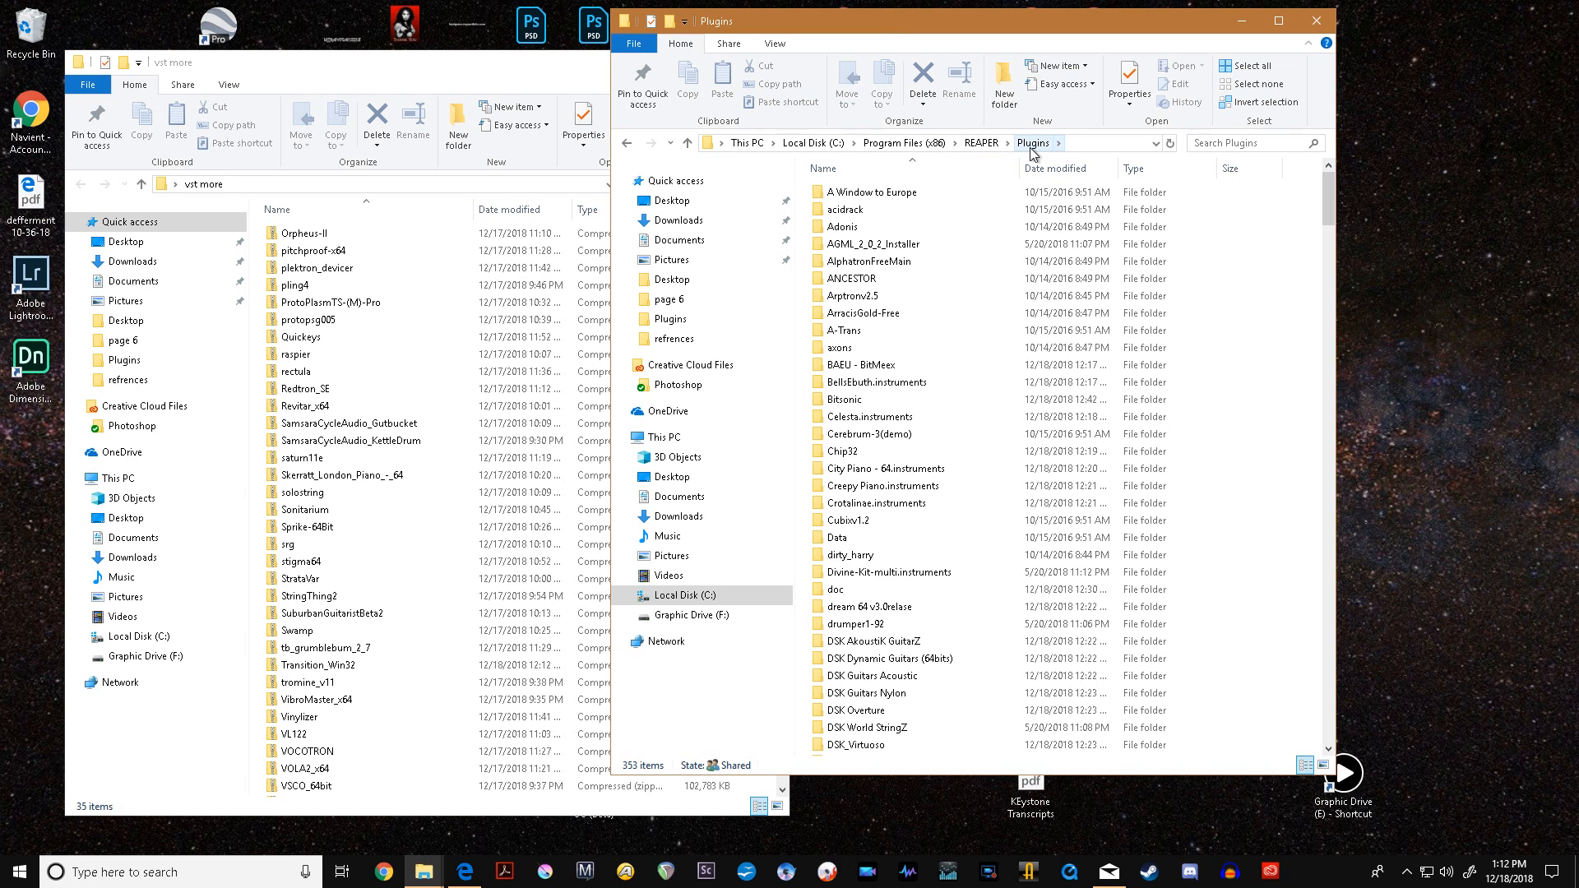
- Place the Plugins window beside the vst more window and extract the plektron_devicer zip into C:\Program Files (x86)\REAPER\Plugins
left_click_drag(921, 22, 1116, 39)
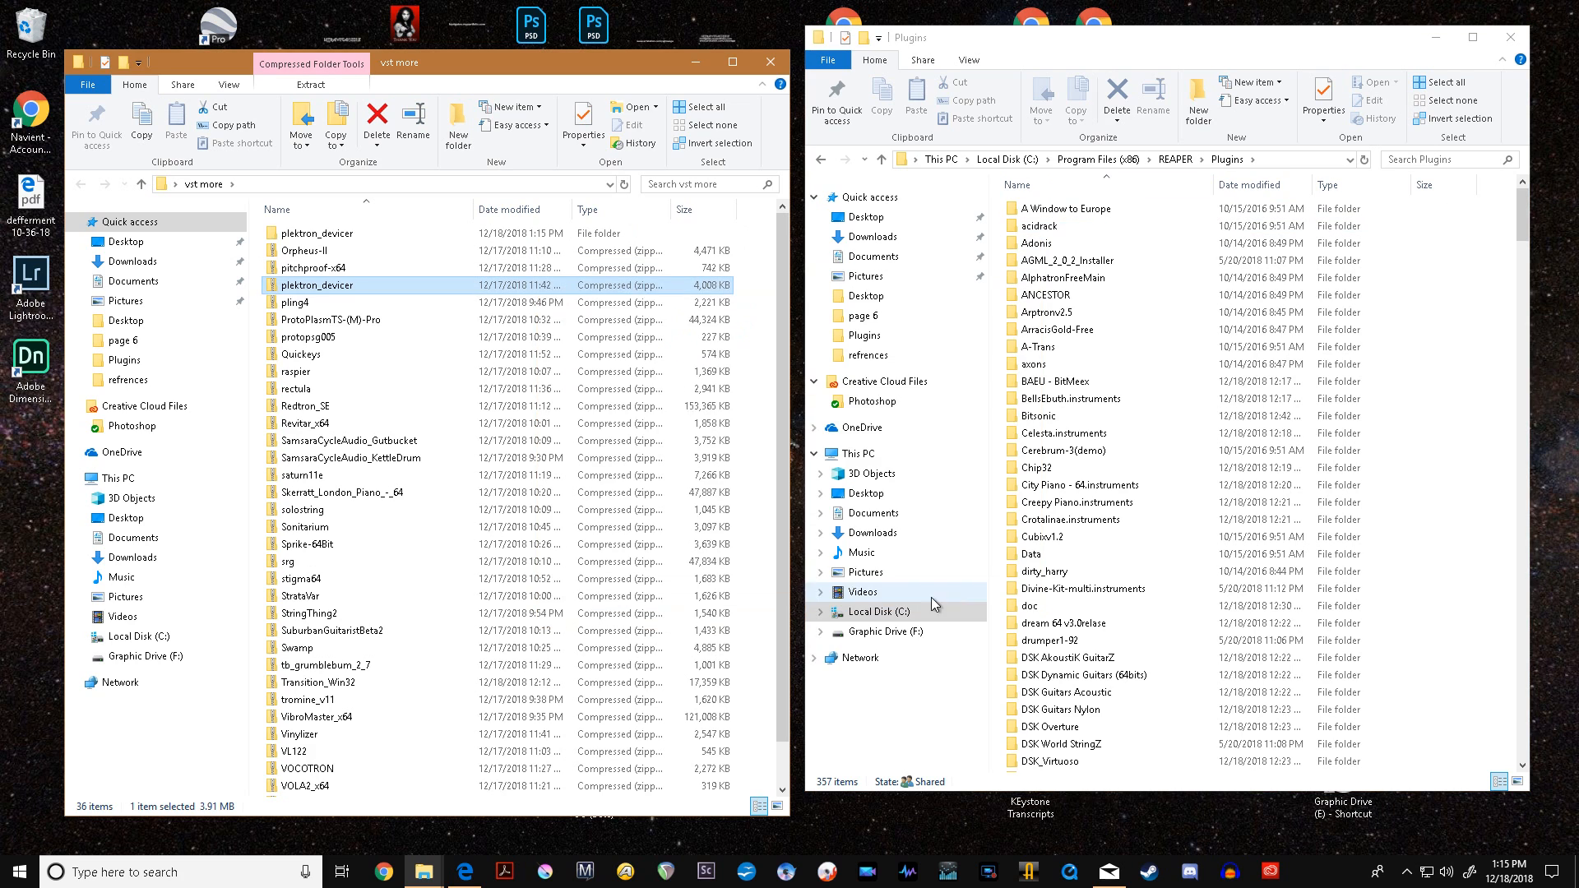
right_click(334, 289)
left_click(148, 329)
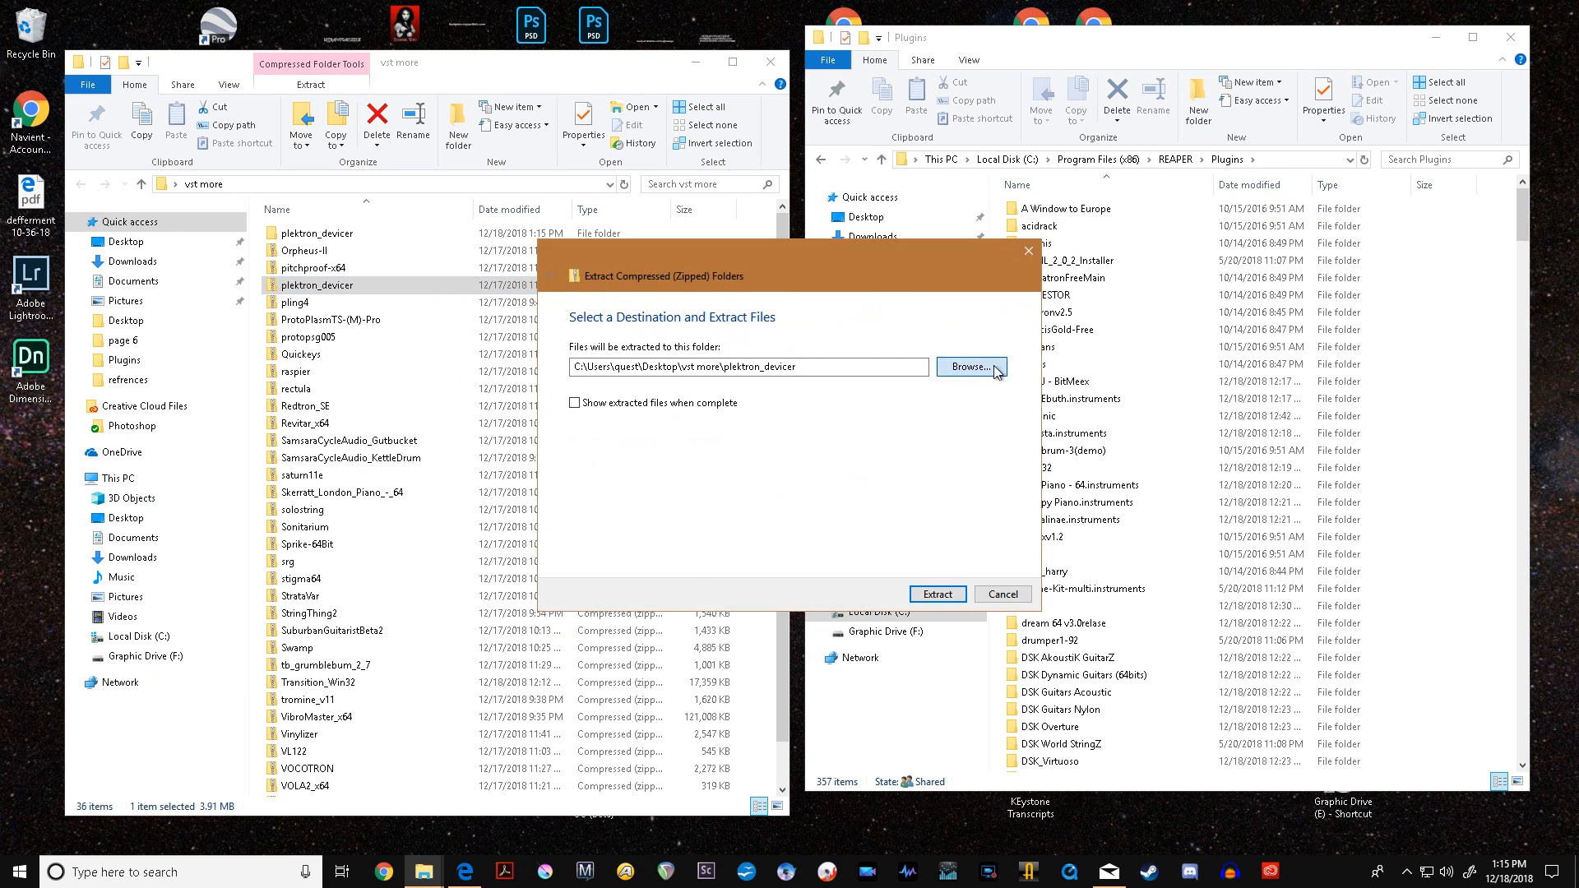
left_click(972, 367)
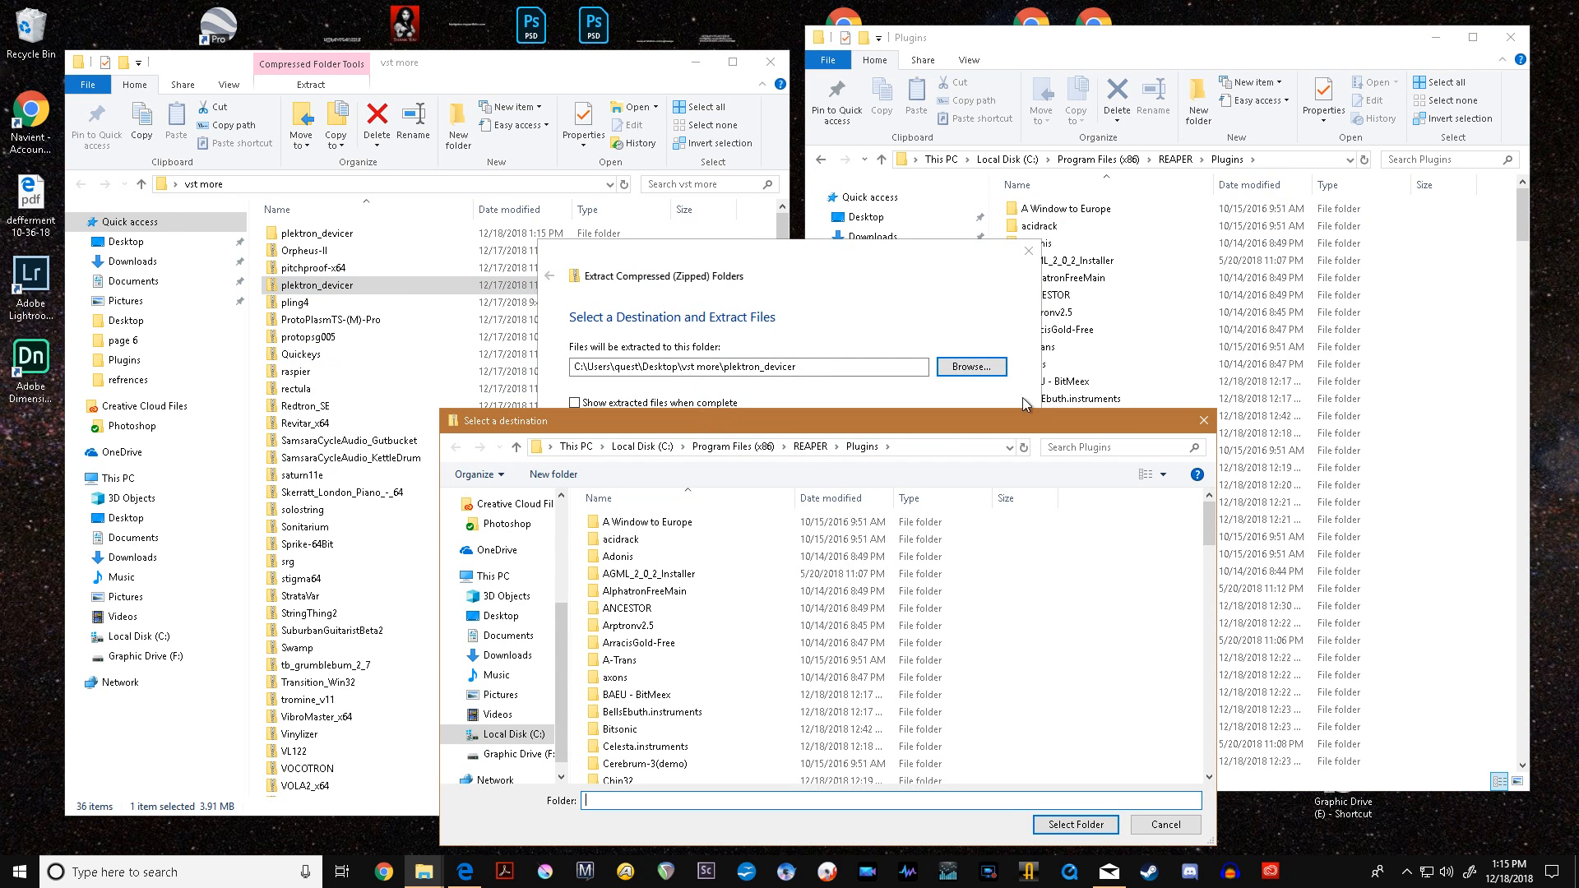
left_click(1076, 824)
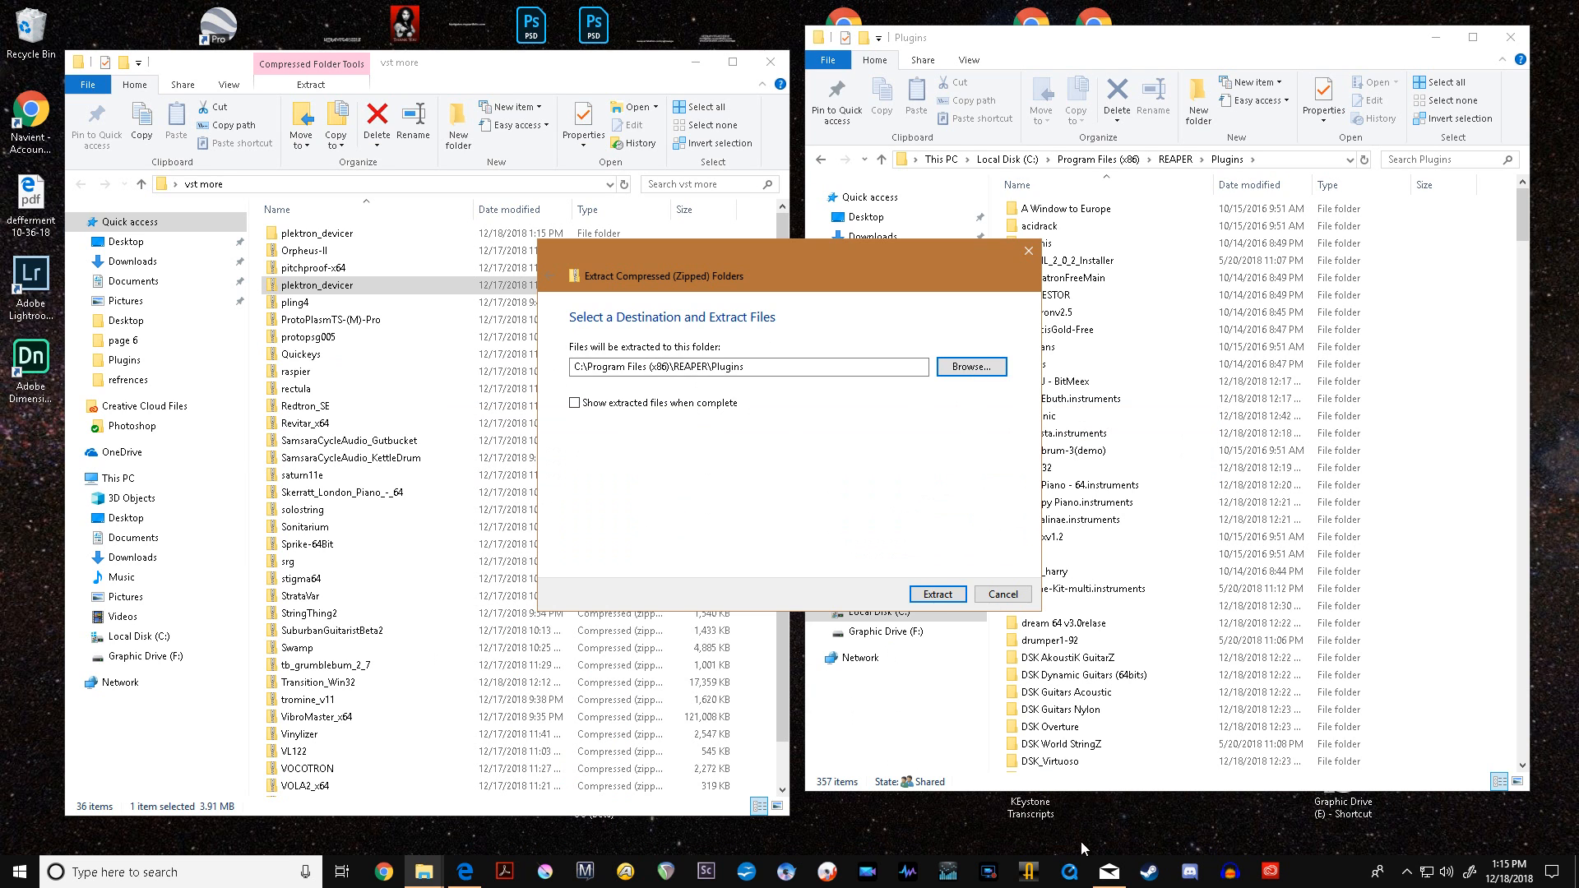
left_click(935, 595)
left_click(728, 361)
- Extract the pling4 zip into REAPER's Plugins folder, allowing the copy into the protected location
right_click(281, 303)
left_click(197, 375)
left_click(972, 367)
left_click(1003, 824)
left_click(938, 594)
left_click(735, 364)
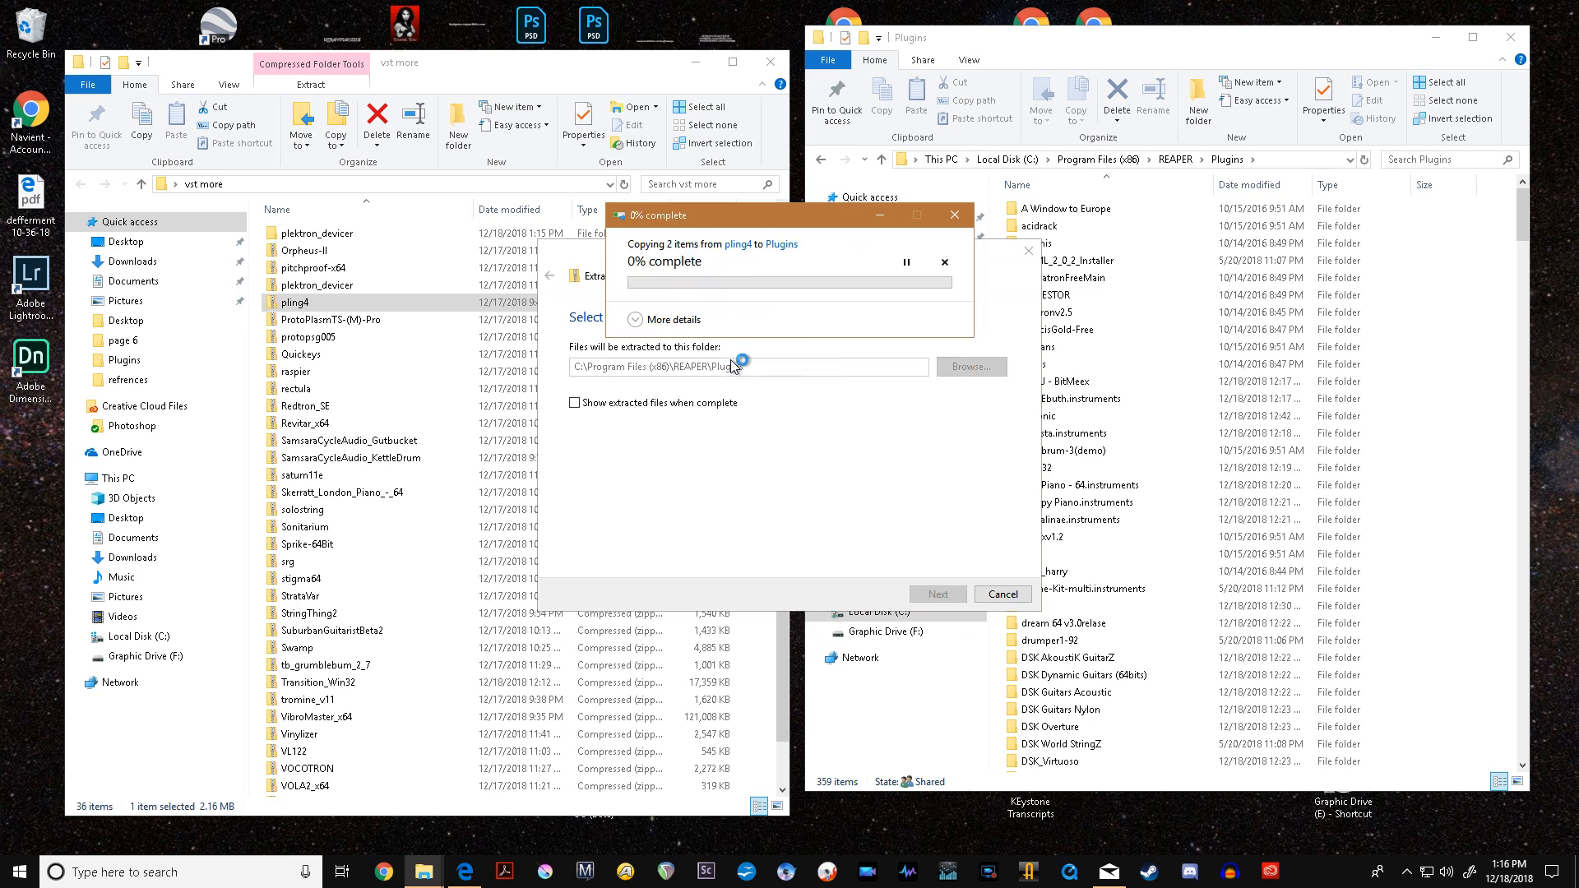
- Extract the ProtoPlasmTS-(M)-Pro zip into C:\Program Files (x86)\REAPER\Plugins, allowing the copy into the protected folder
right_click(300, 323)
left_click(243, 394)
left_click(960, 374)
left_click(1086, 825)
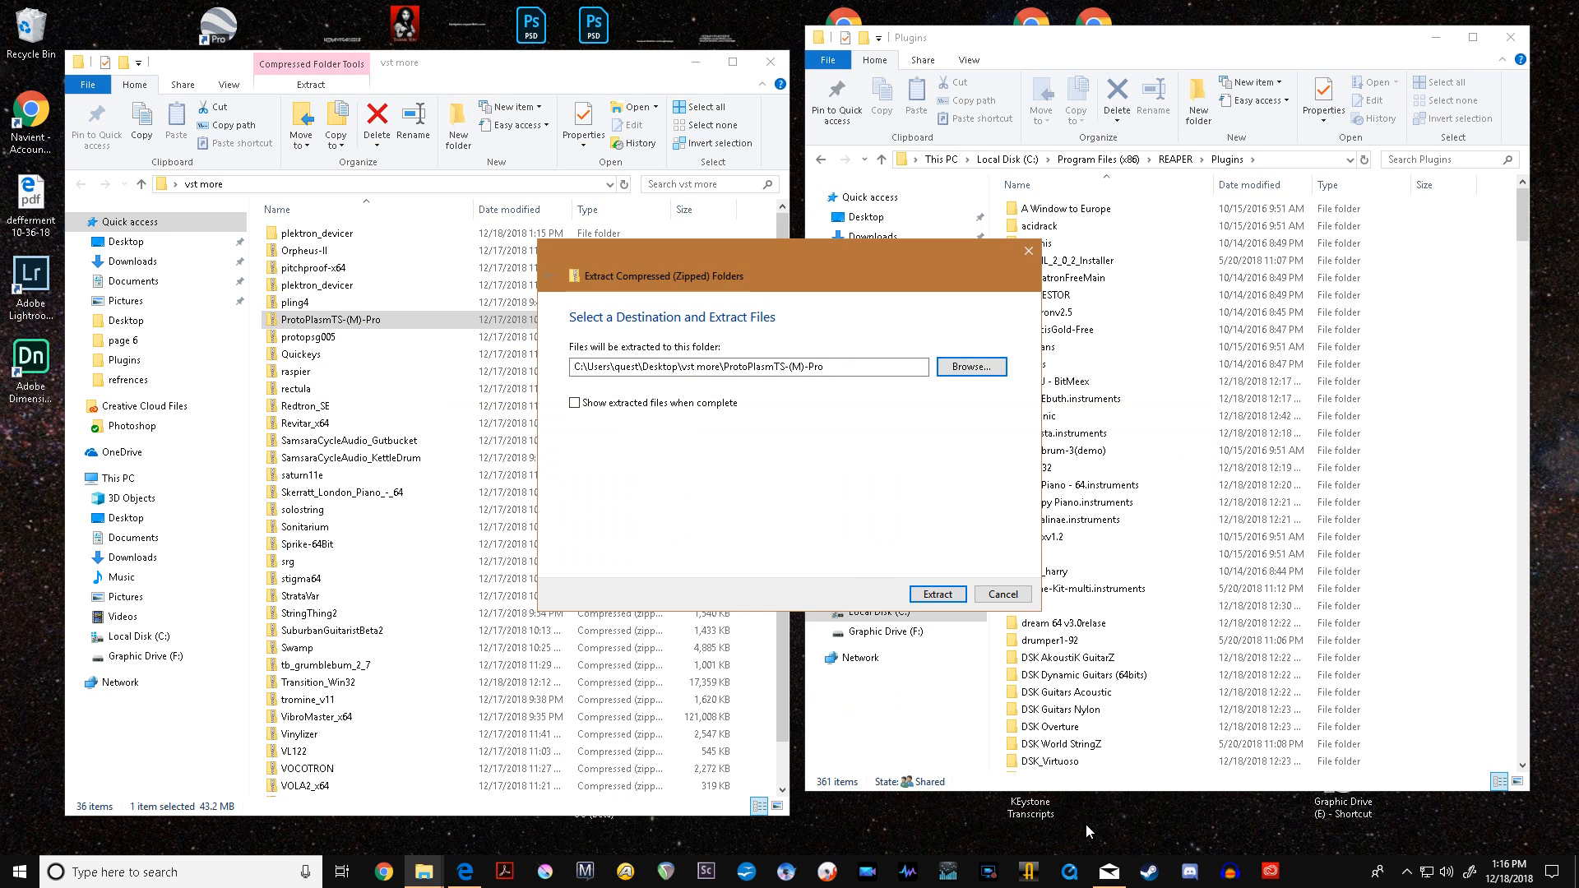
left_click(938, 594)
left_click(732, 363)
- Extract the protopsg005 zip into REAPER's Plugins folder, allowing the copy into the protected location
right_click(332, 337)
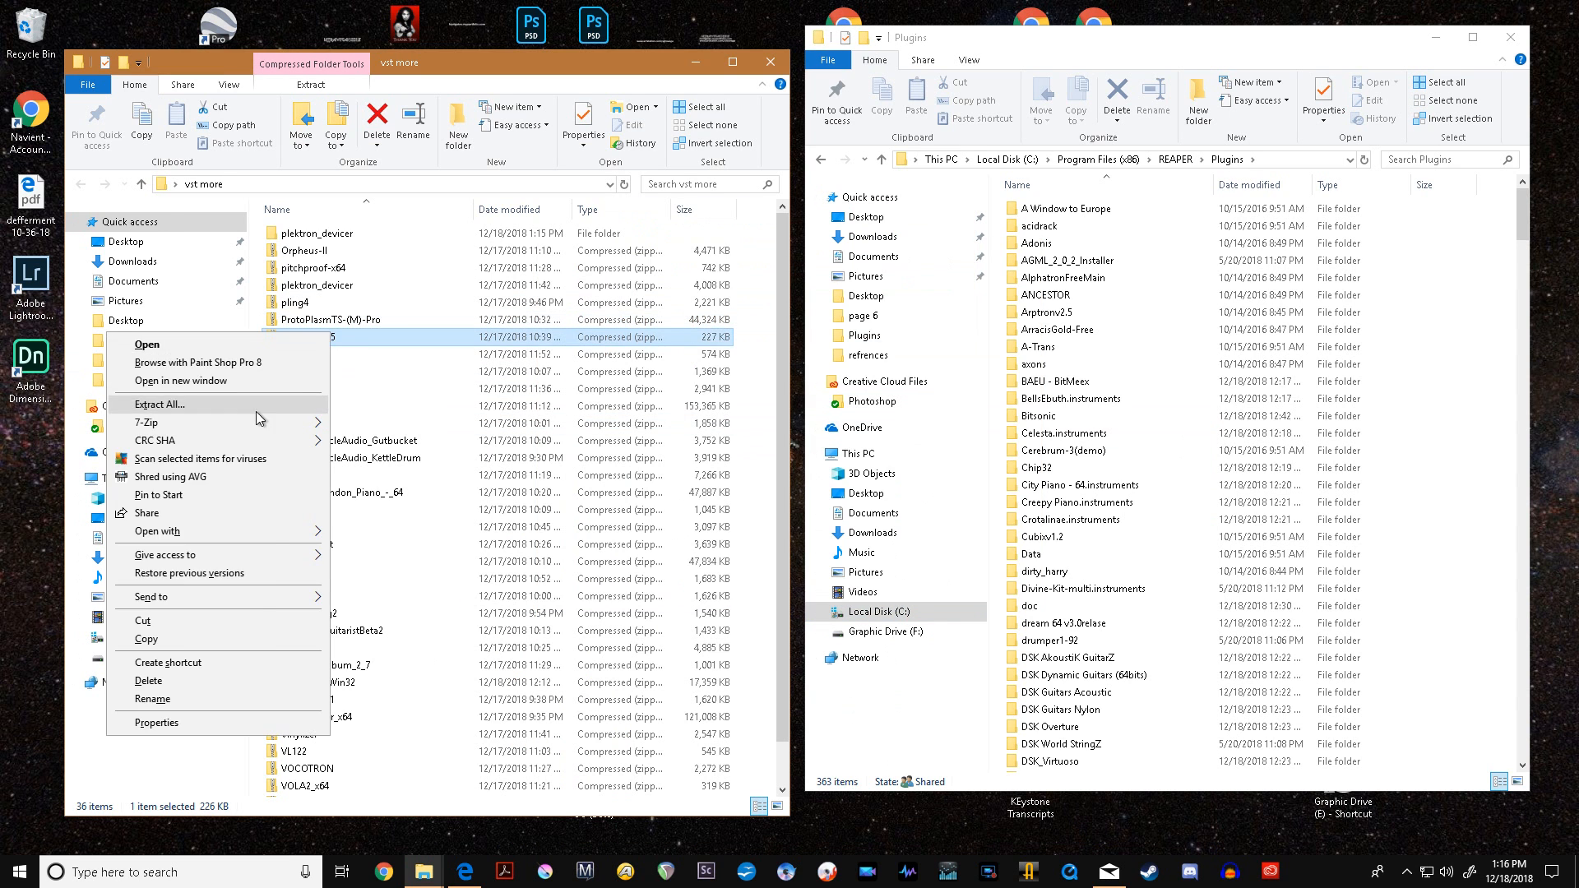
left_click(160, 403)
left_click(961, 375)
left_click(1085, 825)
left_click(837, 592)
left_click(731, 327)
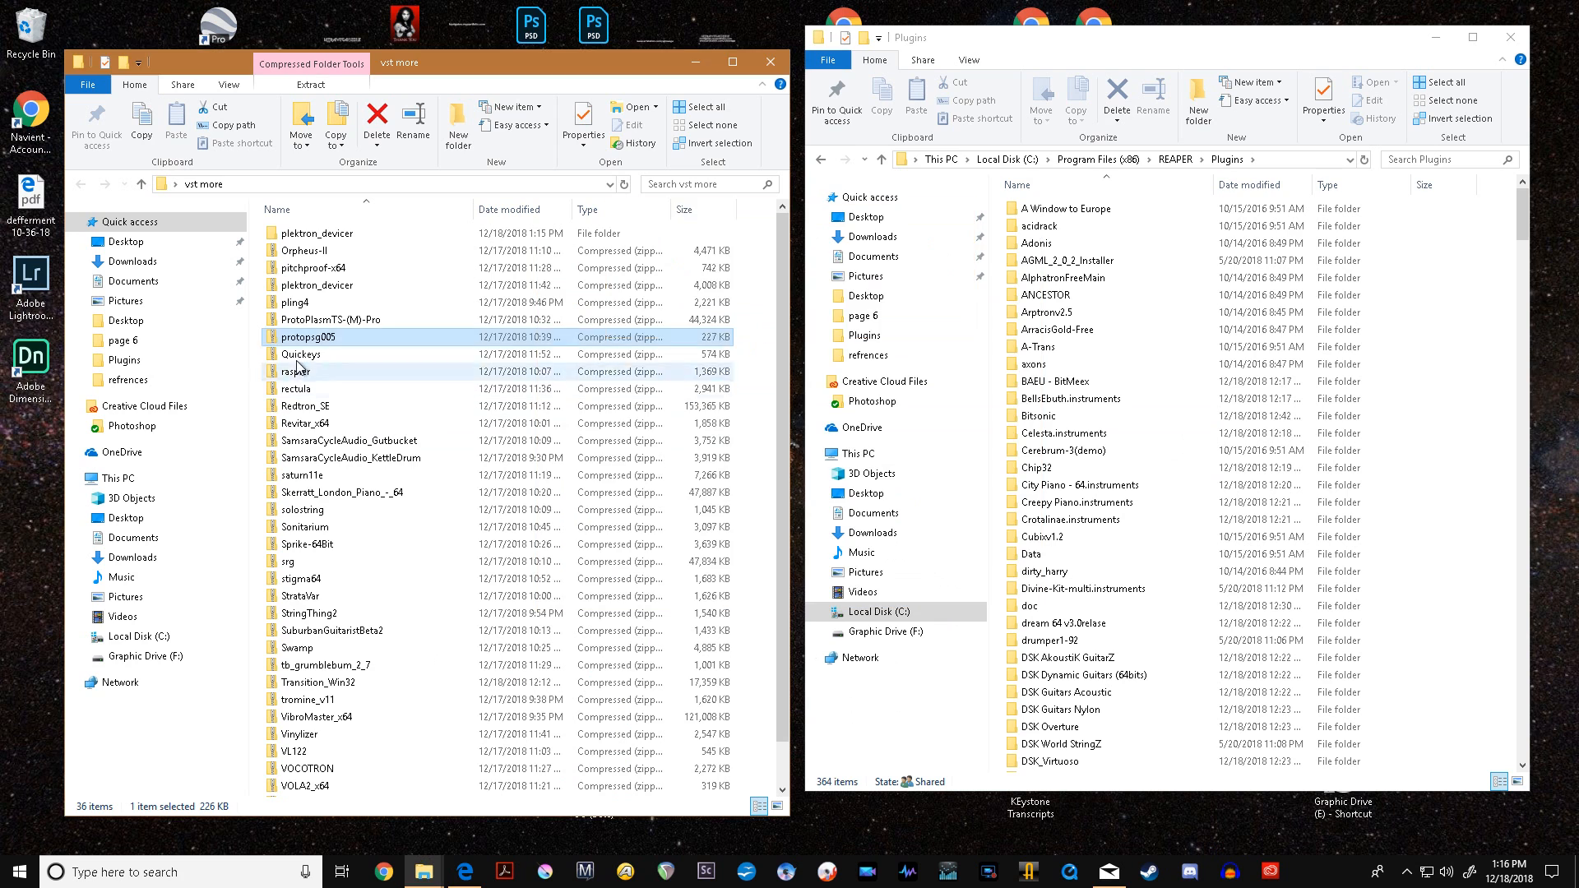
- Extract the Quickeys zip into REAPER's Plugins folder, allowing the copy into the protected location
right_click(300, 355)
left_click(247, 423)
left_click(1084, 821)
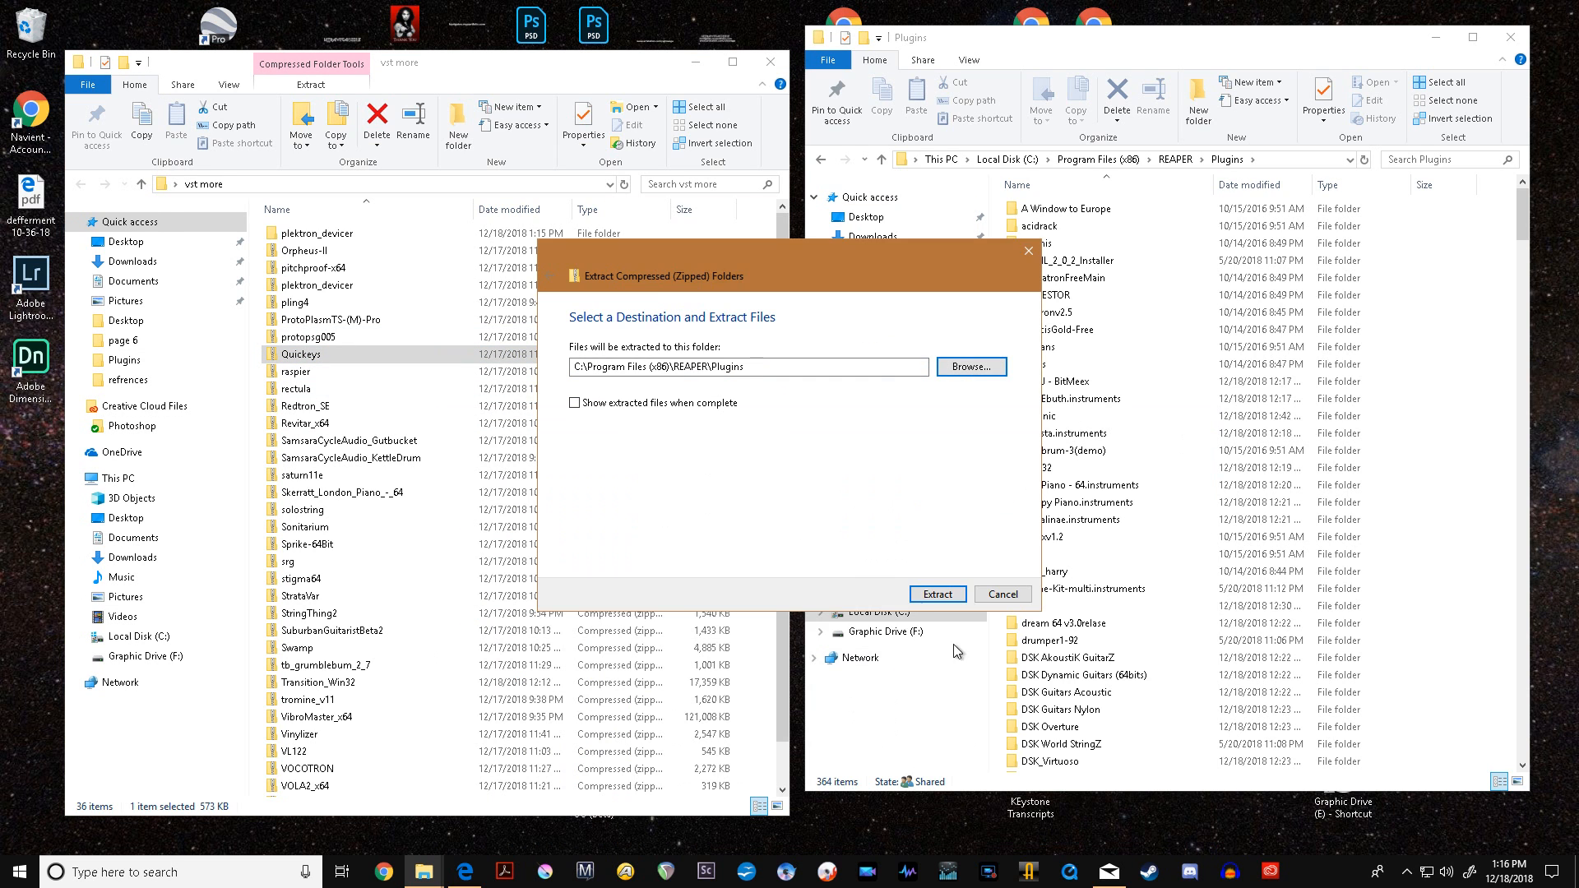
left_click(937, 594)
left_click(705, 353)
left_click(689, 355)
- Extract the raspier zip into REAPER's Plugins folder, allowing the copy into the protected location
right_click(329, 376)
left_click(288, 448)
left_click(991, 367)
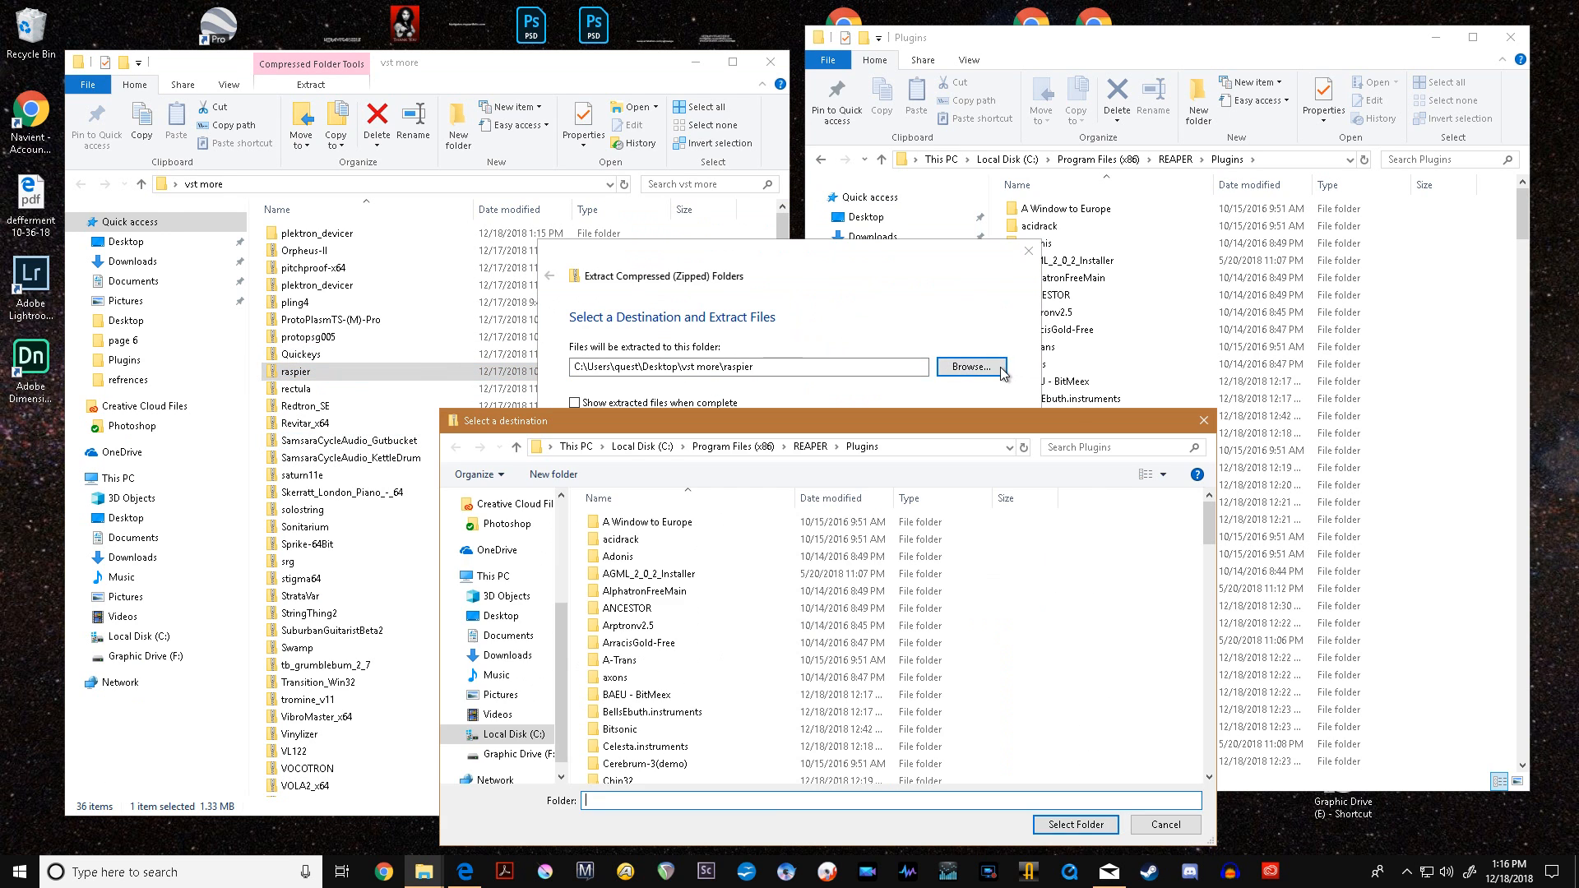
left_click(1078, 821)
left_click(938, 595)
left_click(735, 357)
- Extract the rectula zip into REAPER's Plugins folder, allowing the copy into the protected location
right_click(321, 389)
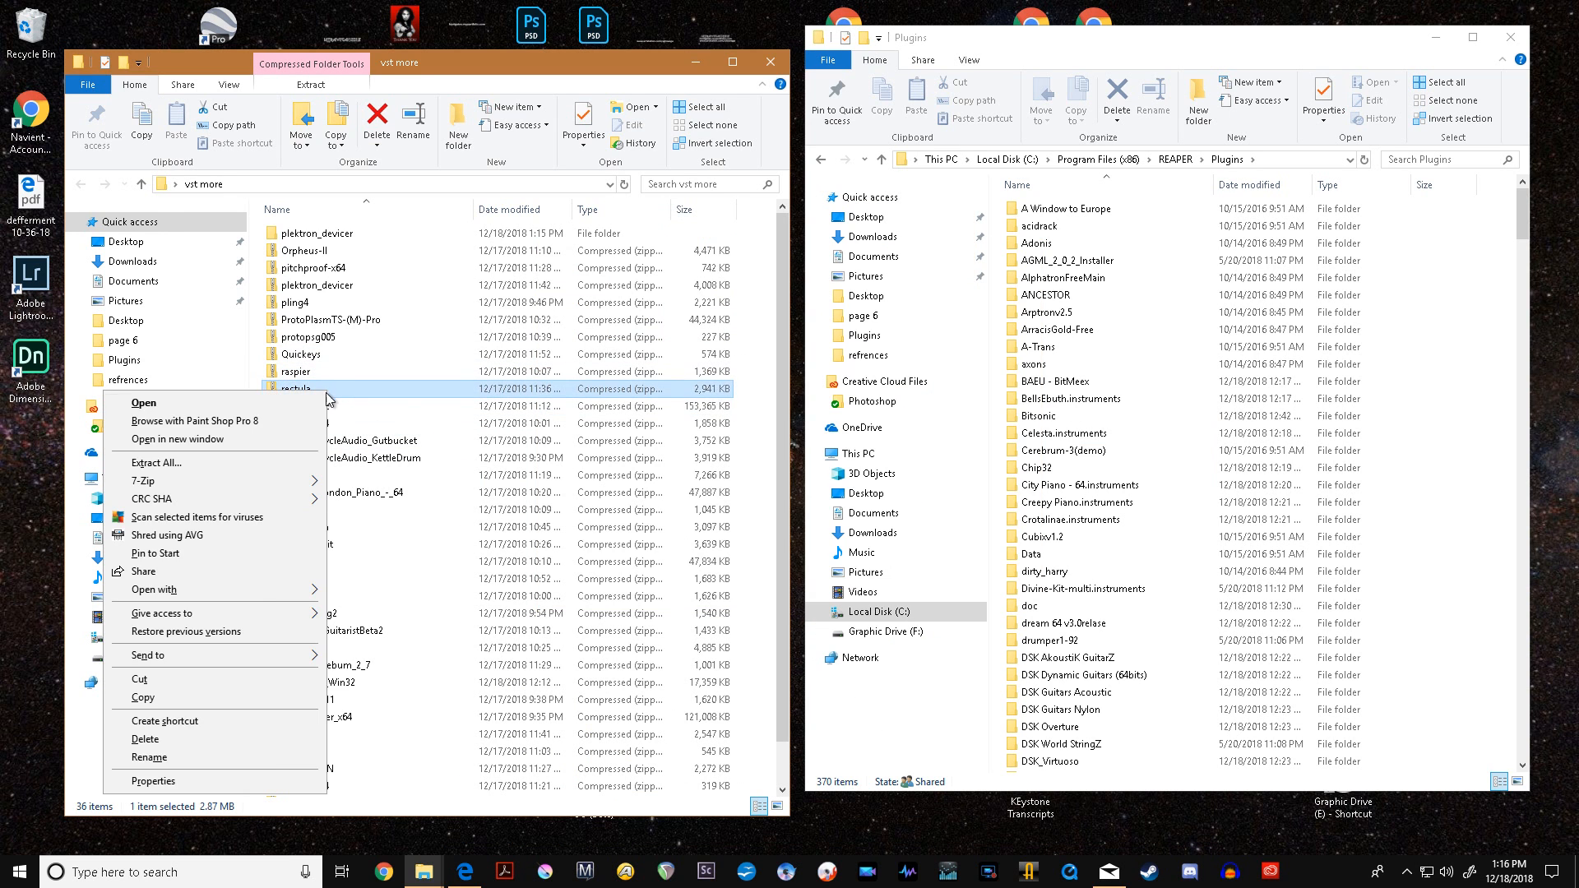
left_click(288, 448)
left_click(991, 367)
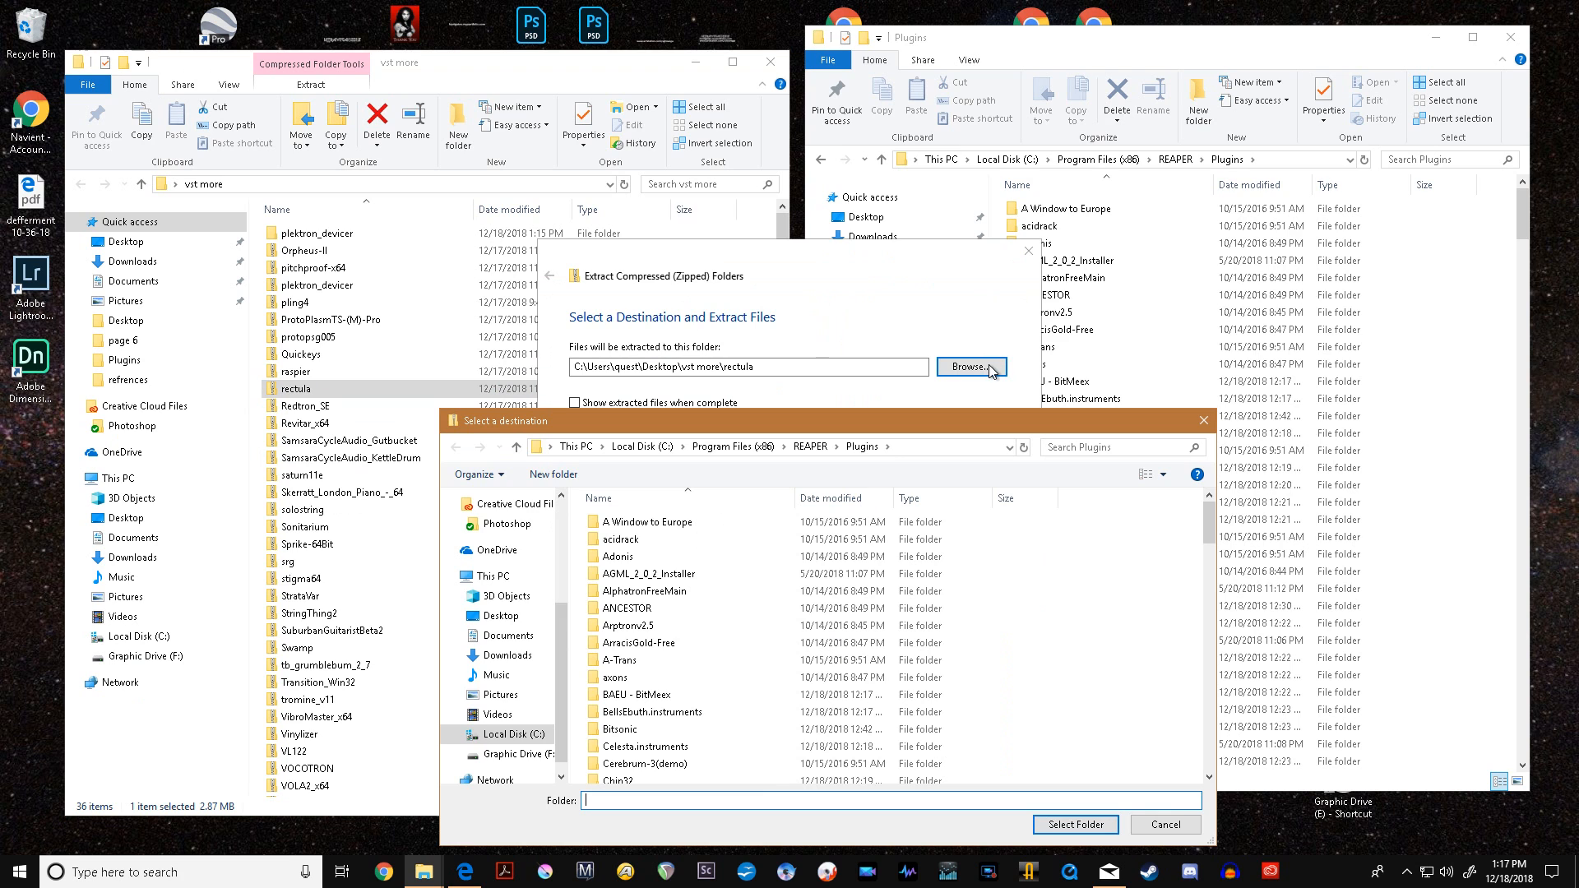
left_click(1076, 824)
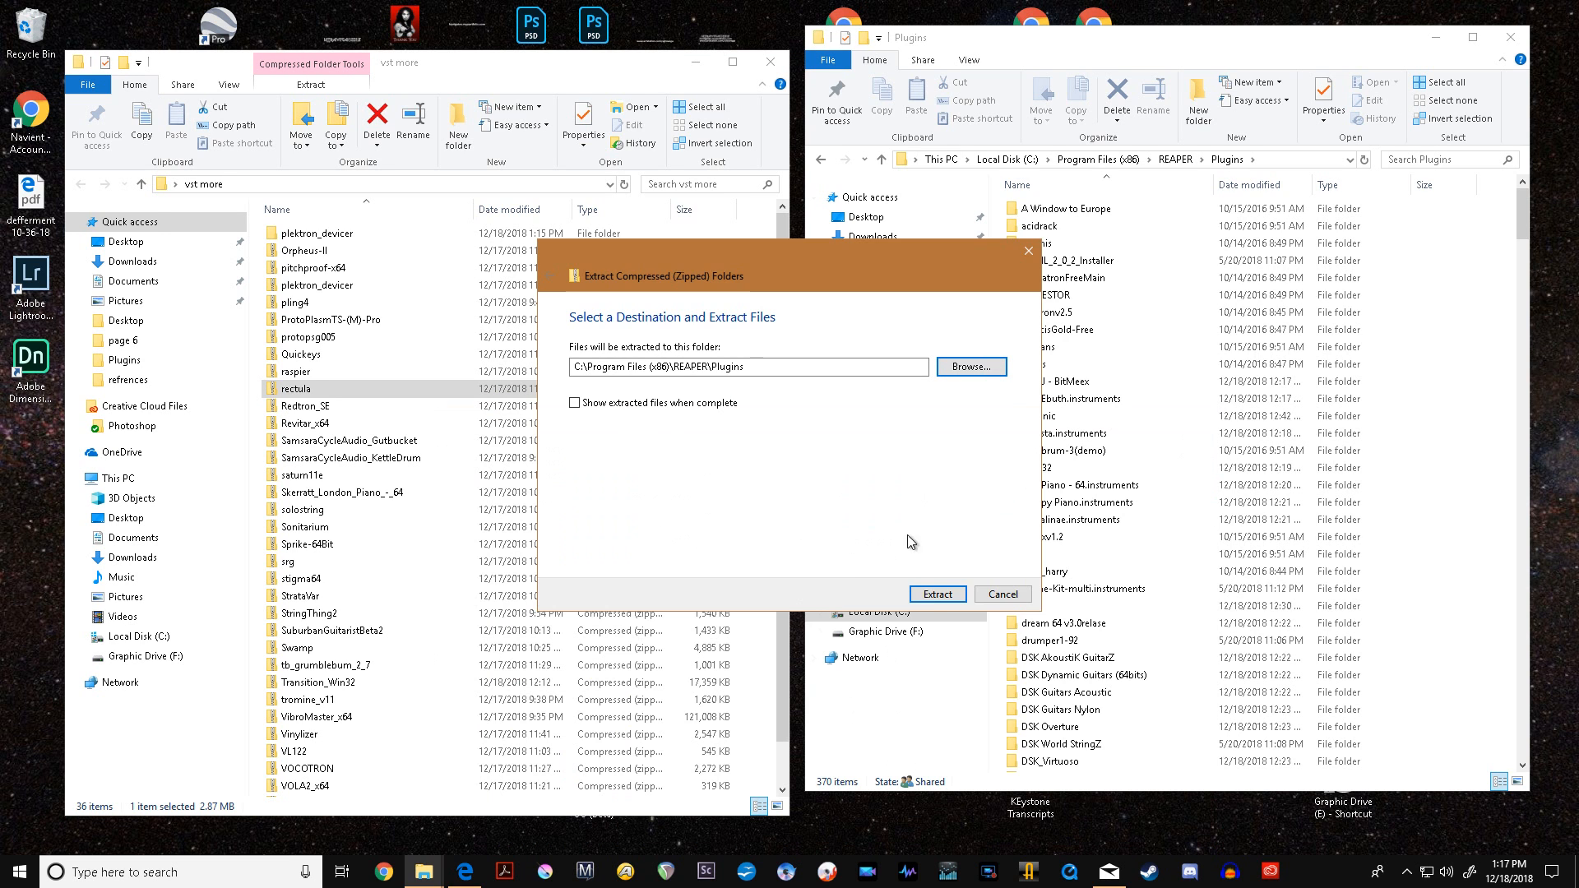
left_click(938, 595)
left_click(717, 360)
- Extract the Redtron_SE zip into REAPER's Plugins folder, allowing the copy into the protected location
right_click(370, 408)
left_click(292, 483)
left_click(968, 370)
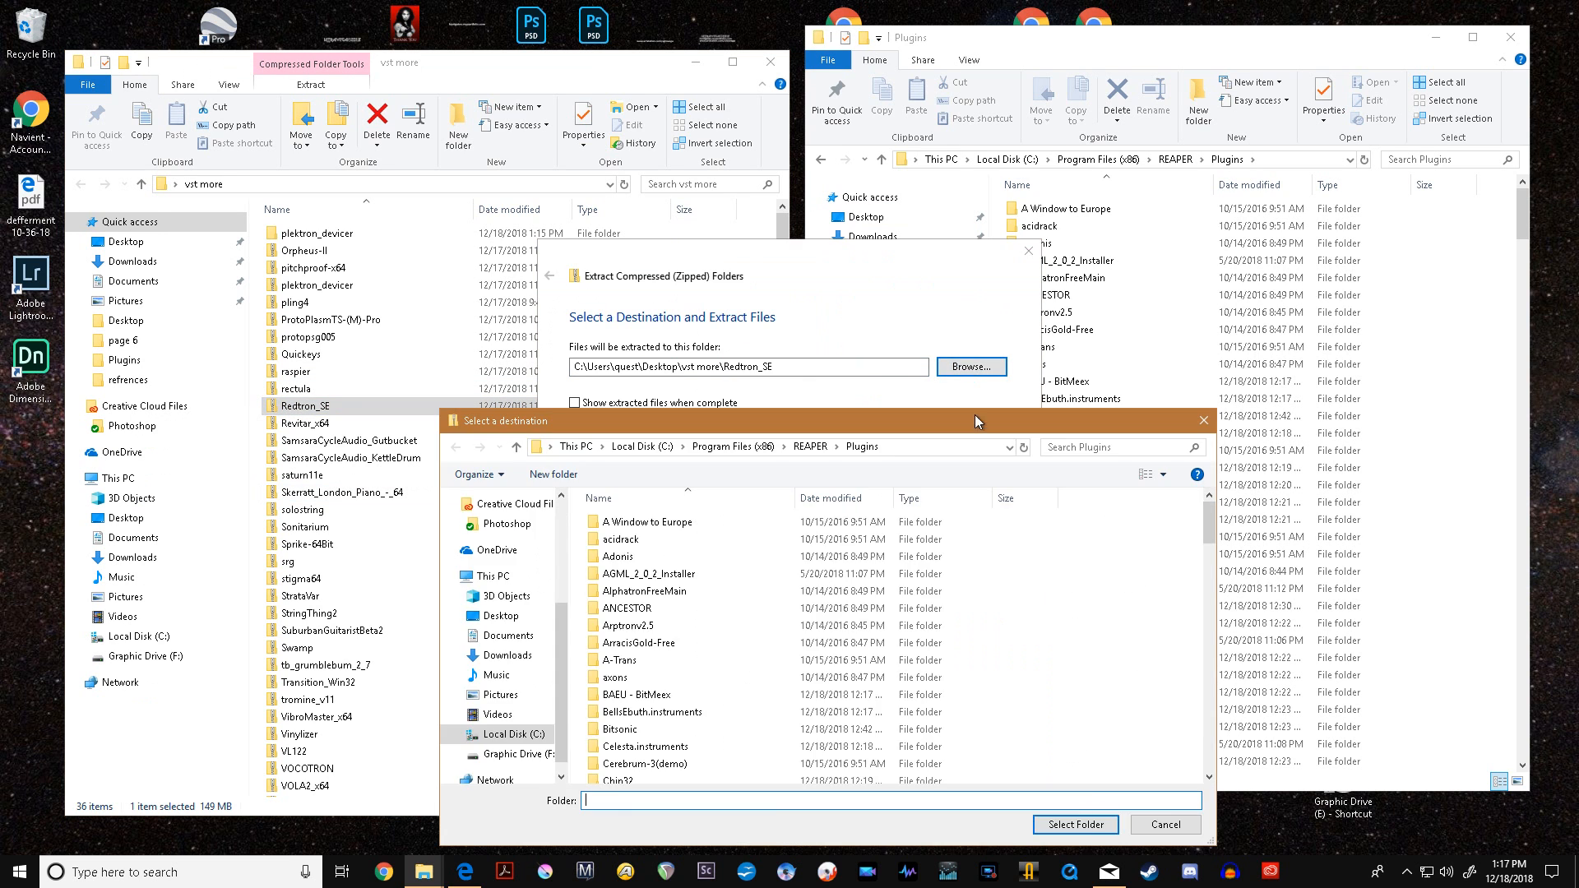
left_click(1076, 825)
left_click(926, 597)
left_click(729, 361)
- Extract the Revitar_x64 zip to its default destination inside the vst more folder
right_click(324, 424)
left_click(259, 495)
left_click(938, 595)
- Extract the Revitar_x64 zip into C:\Program Files (x86)\REAPER\Plugins, allowing the copy into the protected folder
right_click(302, 440)
left_click(271, 516)
left_click(971, 366)
left_click(1075, 824)
left_click(938, 594)
left_click(725, 423)
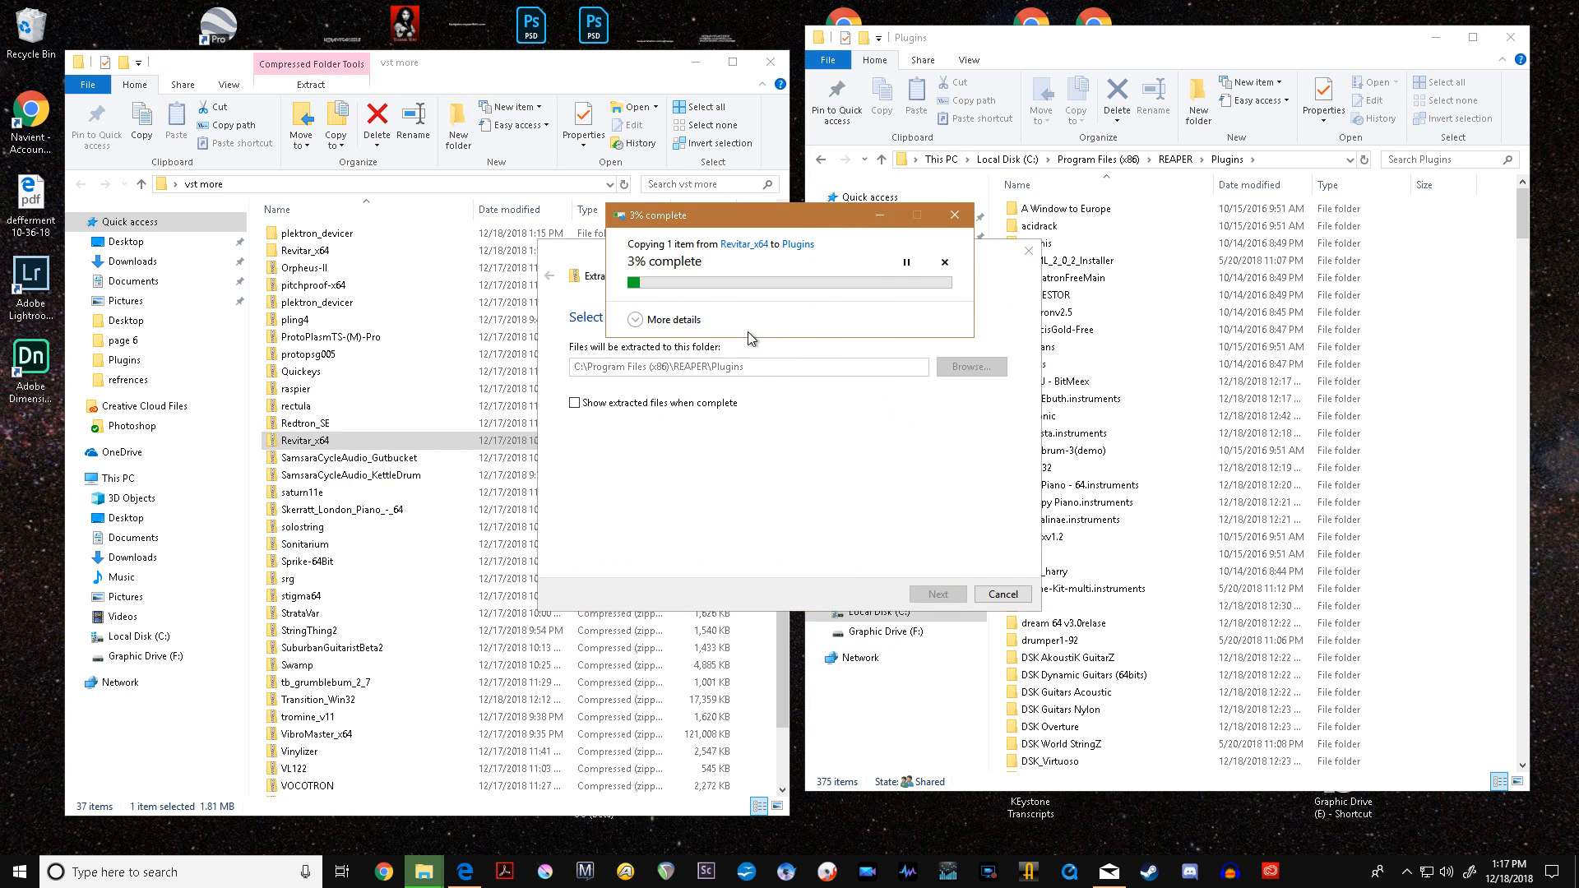
- Extract the SamsaraCycleAudio_Gutbucket zip into REAPER's Plugins folder, allowing the copy into the protected location
right_click(374, 463)
left_click(202, 126)
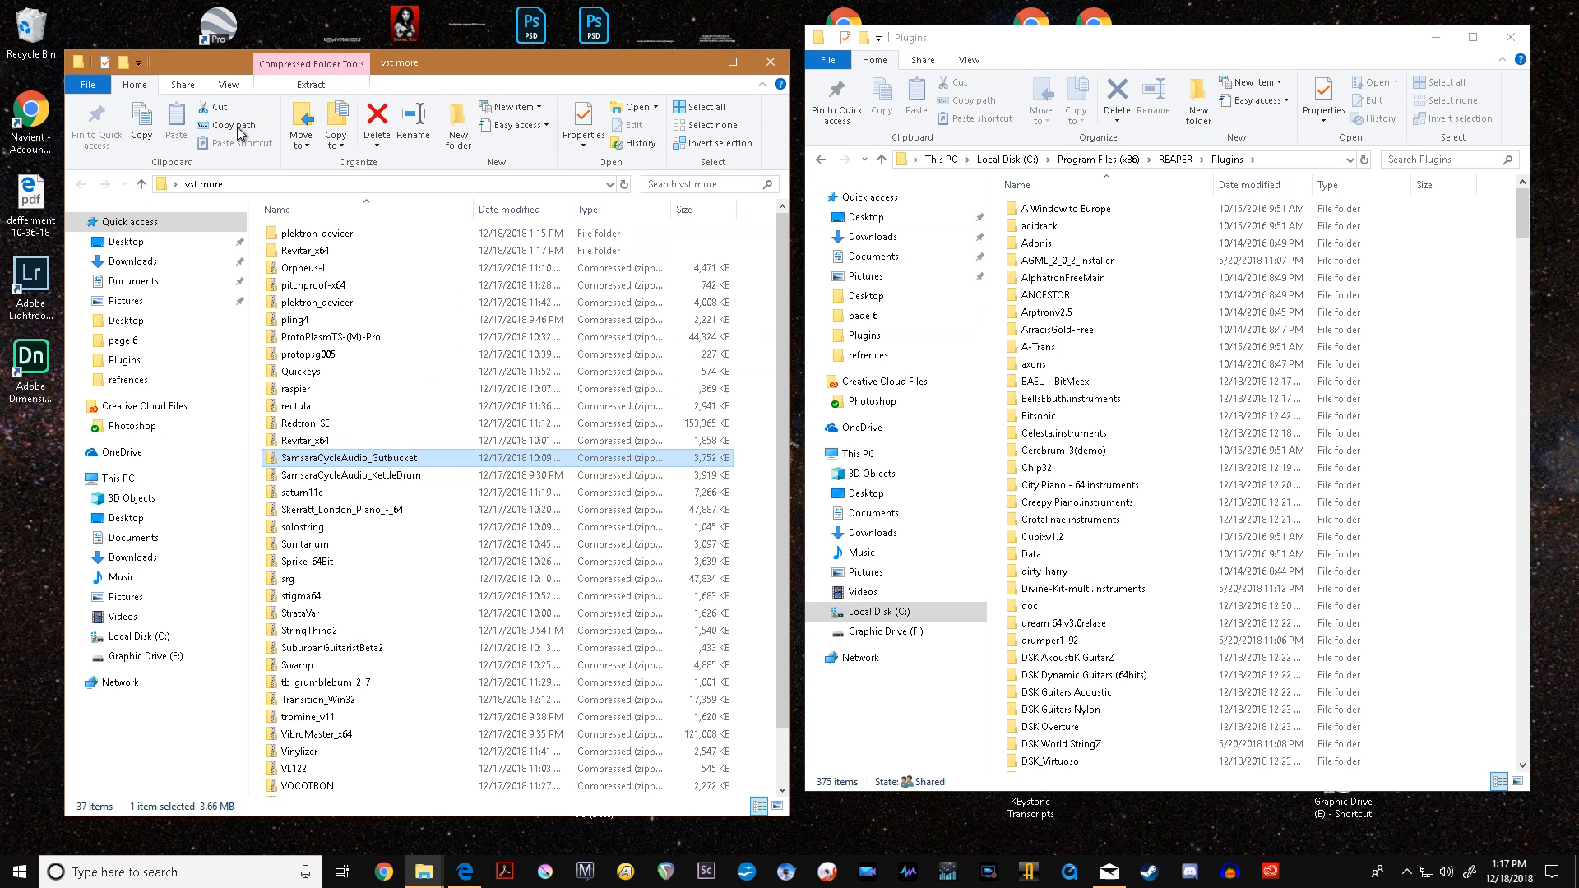
left_click(972, 367)
left_click(1076, 825)
left_click(937, 595)
left_click(663, 324)
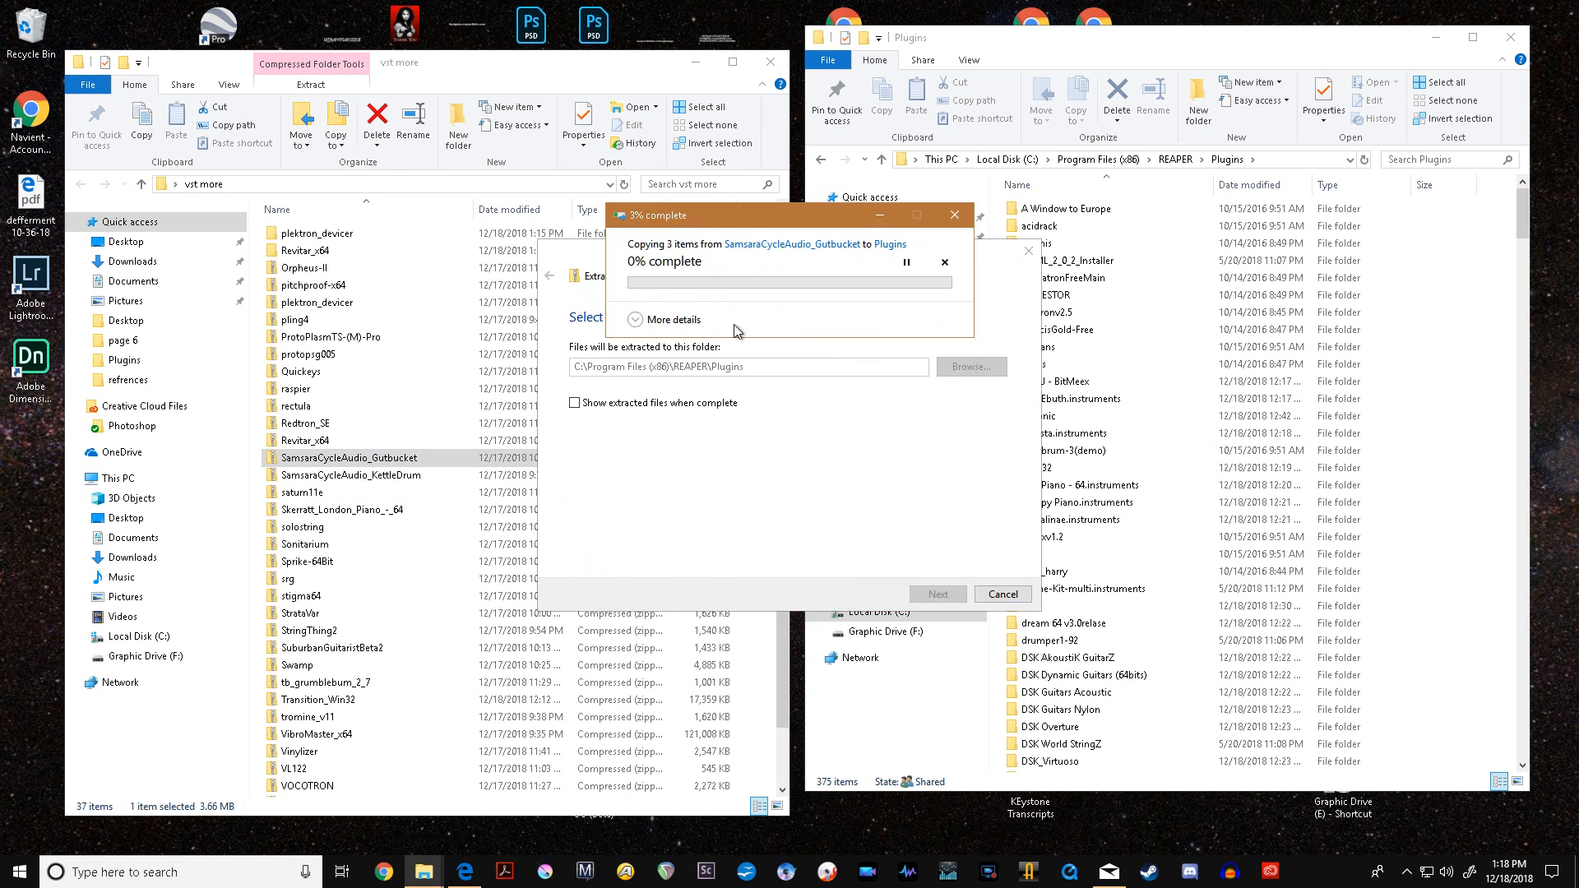
- Delete everything in vst more from the plektron_devicer folder through the SamsaraCycleAudio_Gutbucket zip
left_click(296, 239, "shift")
key("Delete")
key("Return")
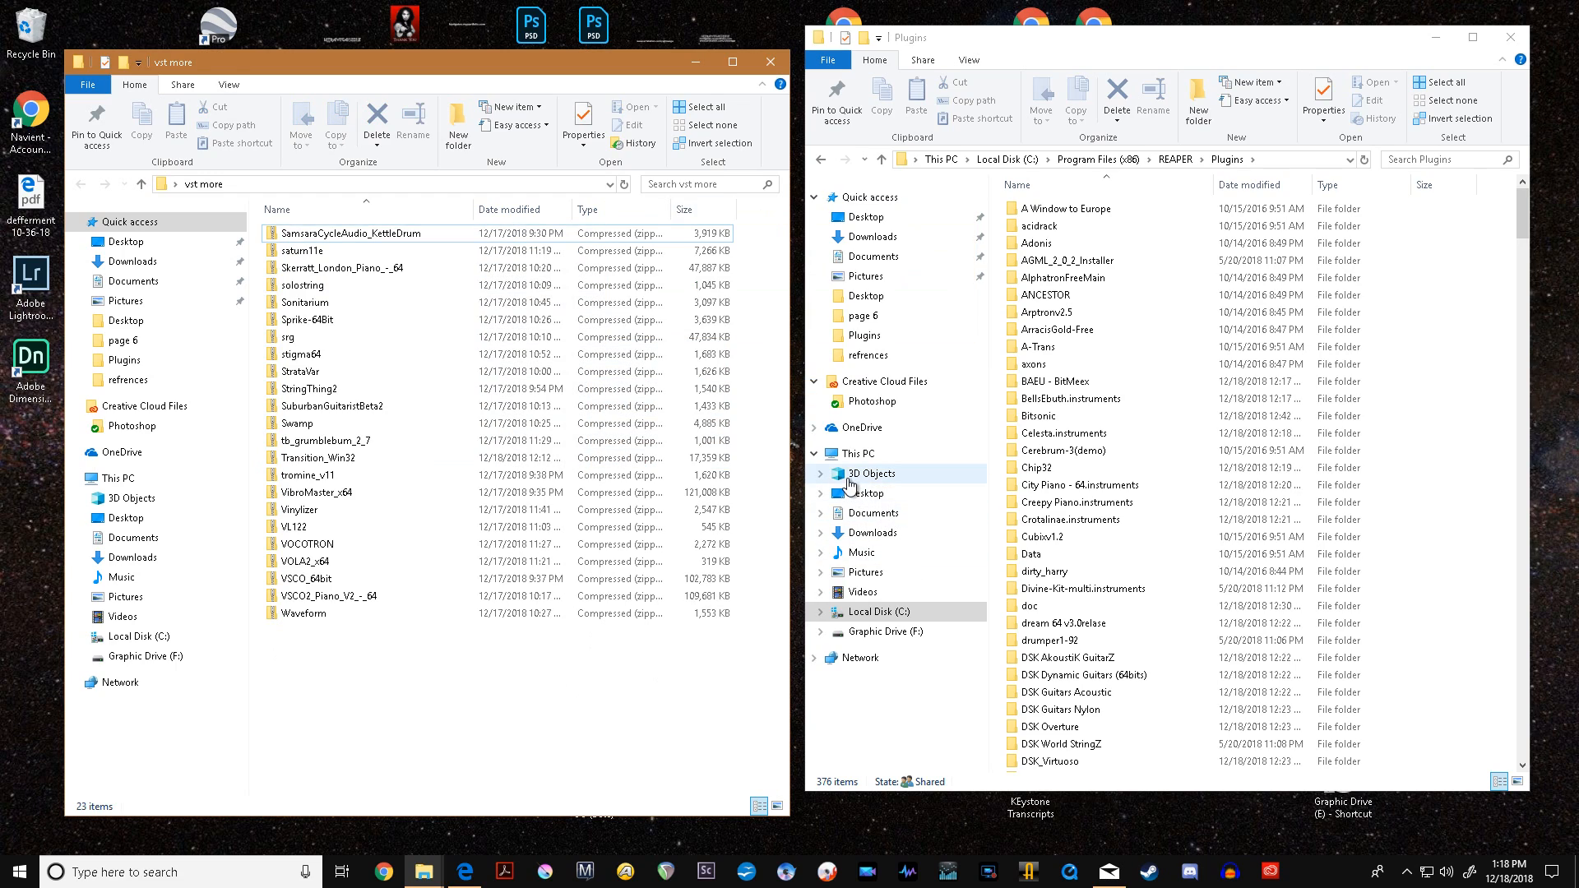
- Switch to REAPER, dismiss the evaluation license notice, and start a new empty project
key("alt+z")
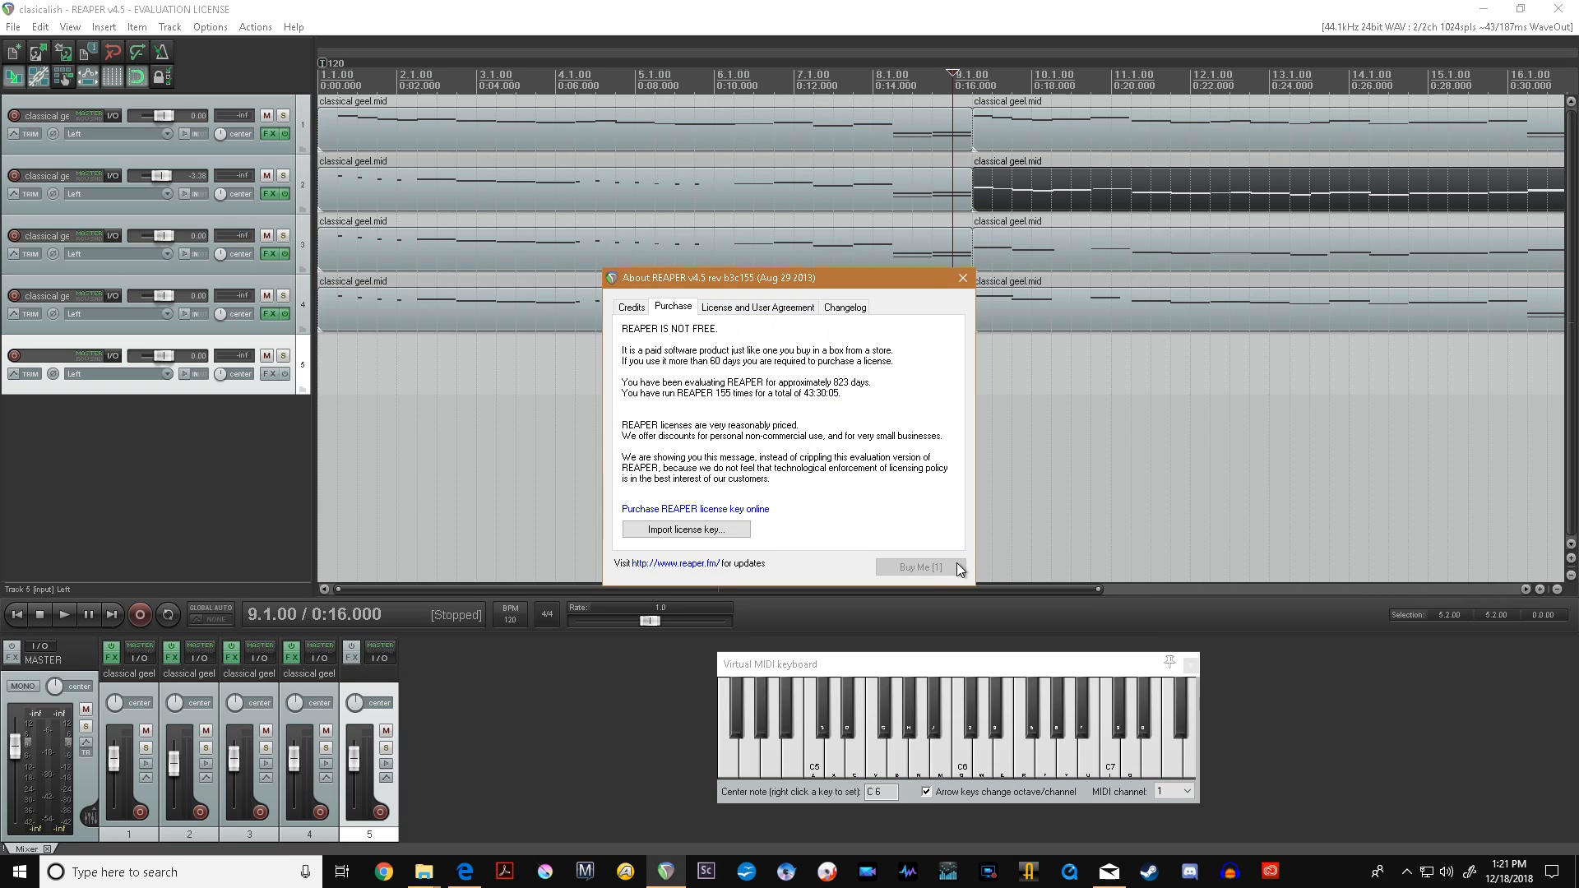
left_click(911, 570)
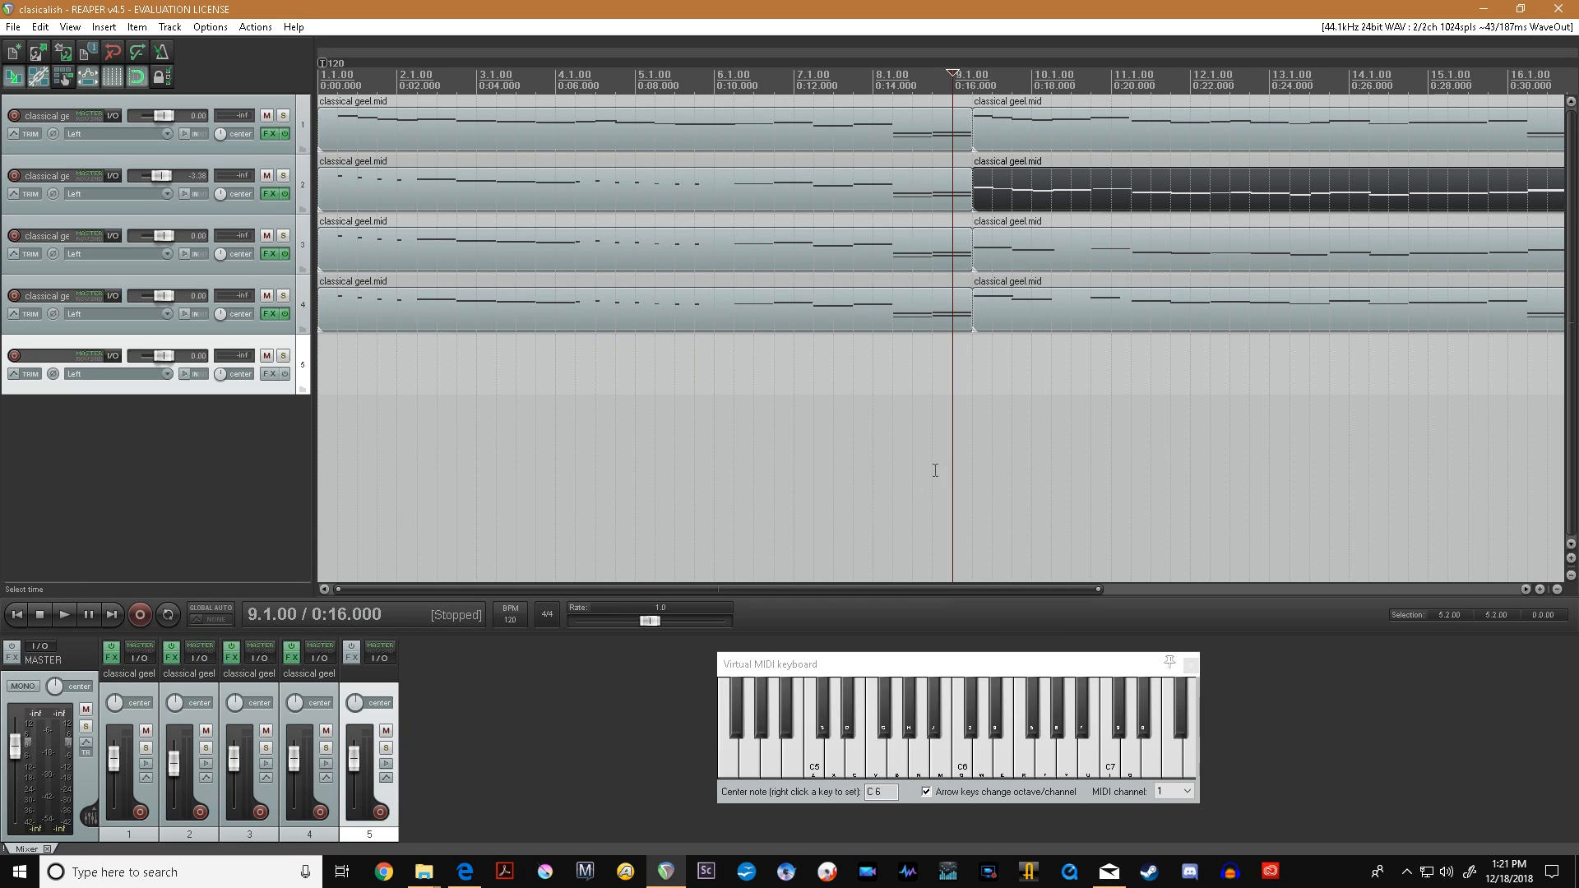
left_click(16, 614)
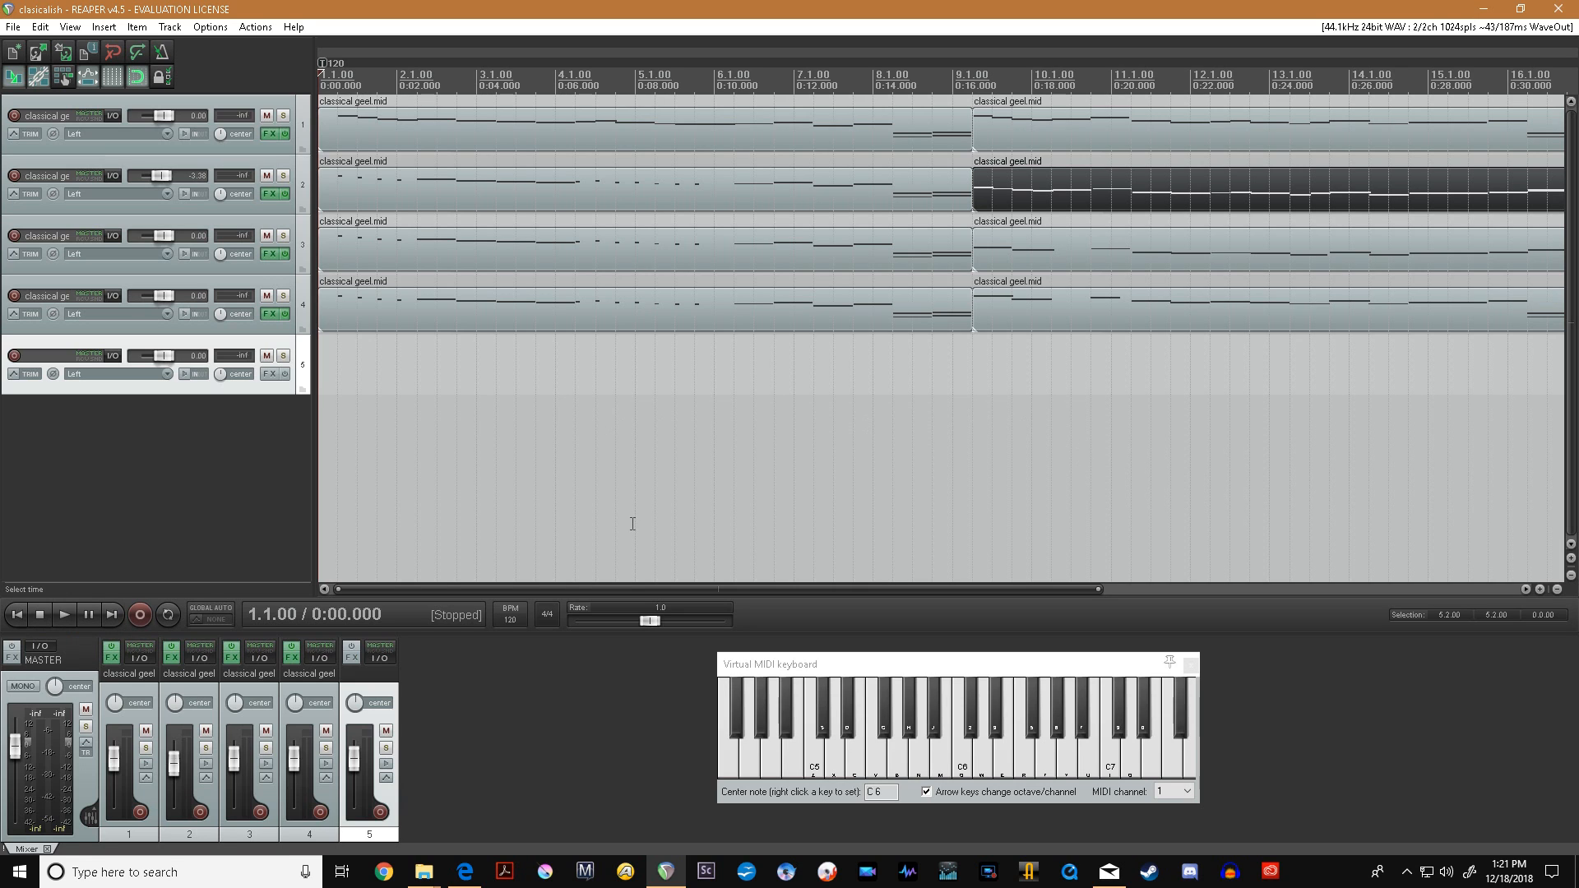
left_click(12, 54)
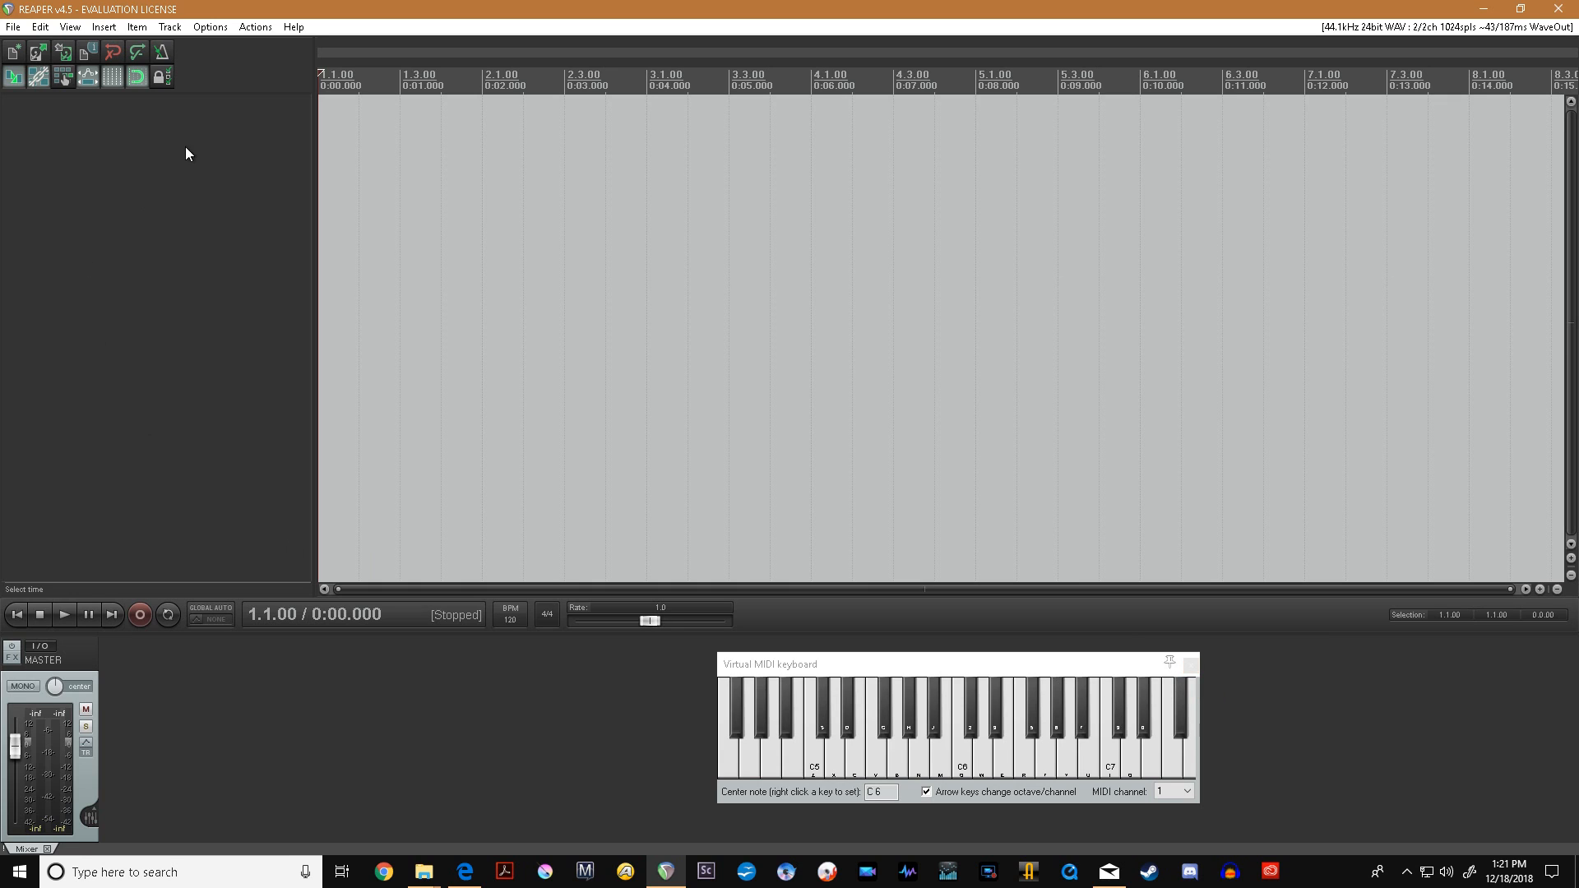
- Open REAPER's preferences and go to the Plug-ins settings page
left_click(203, 28)
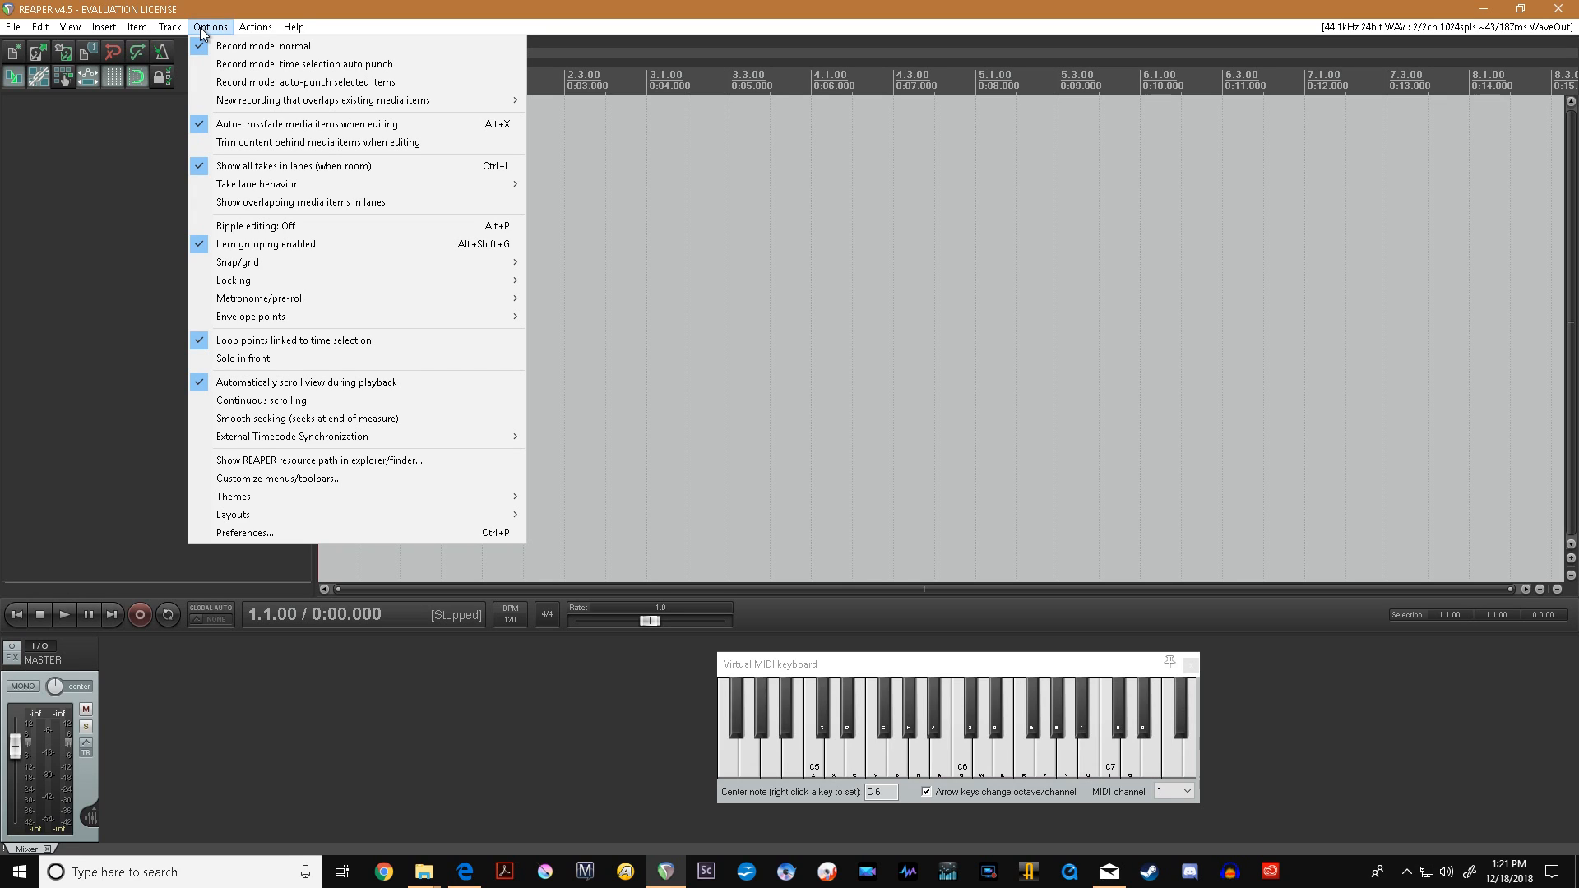
left_click(260, 540)
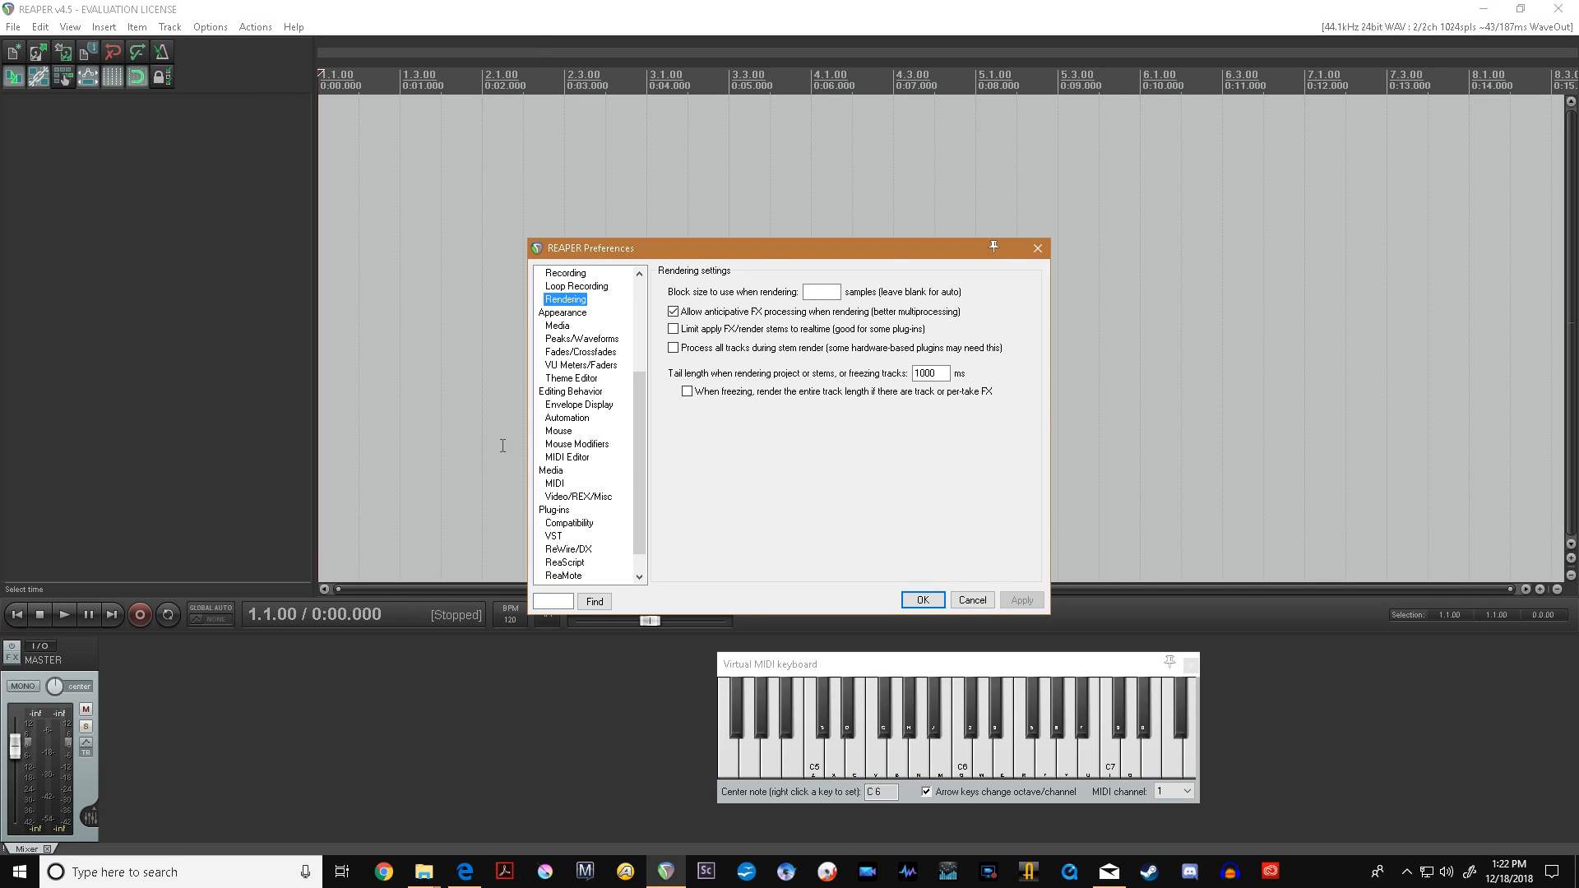
left_click_drag(635, 462, 638, 387)
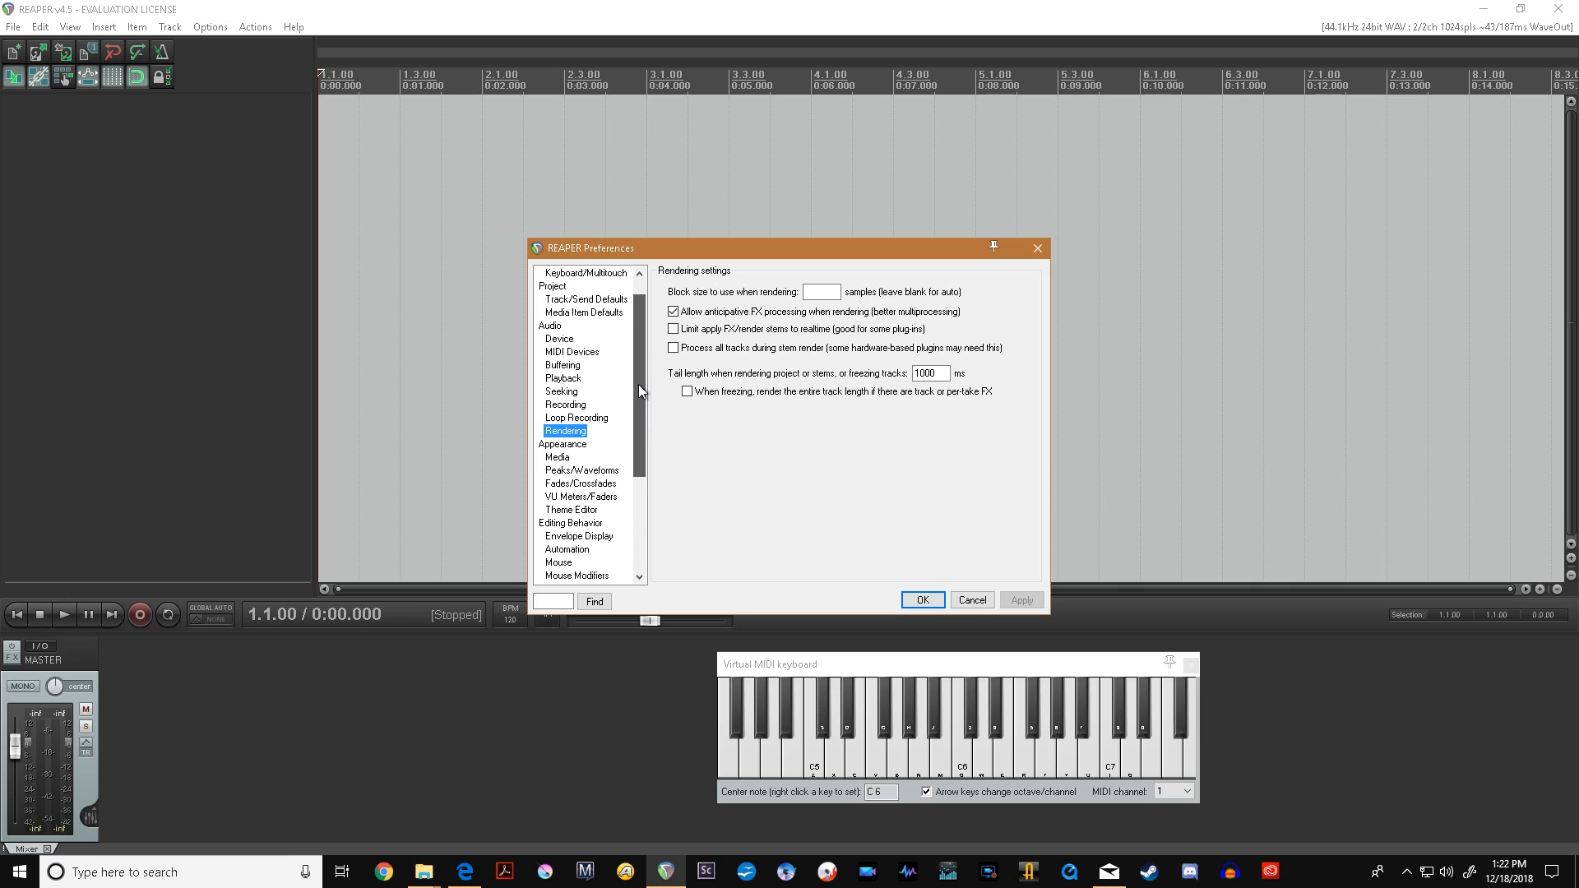
left_click(558, 461)
scroll(554, 516, "down", 3)
left_click(553, 511)
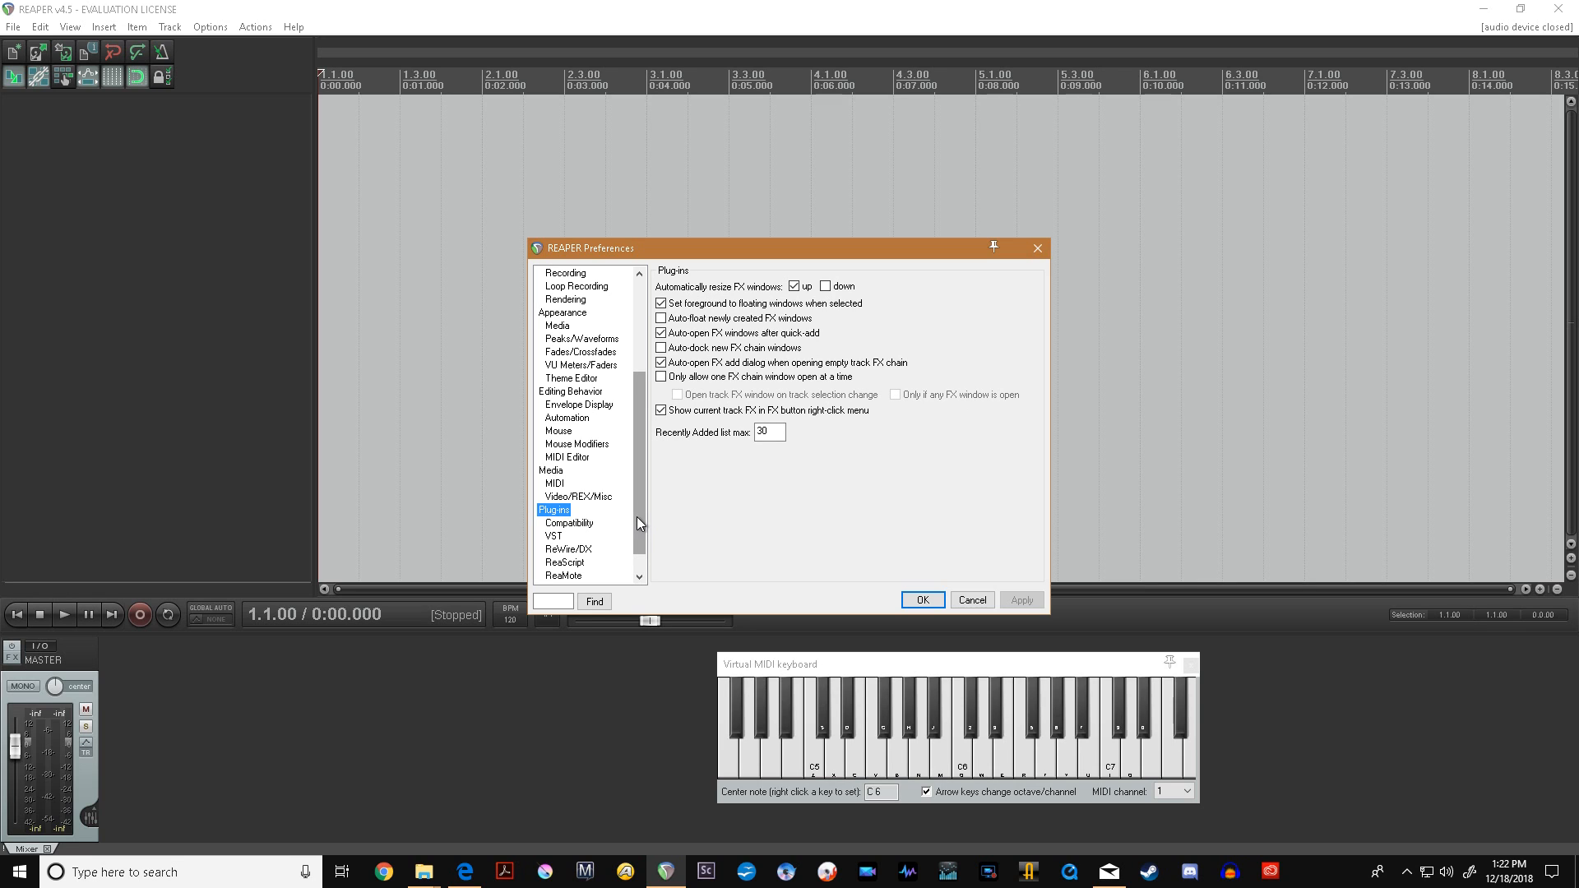
- Check the plug-in path in the VST plug-ins settings, and close the preferences
left_click(556, 485)
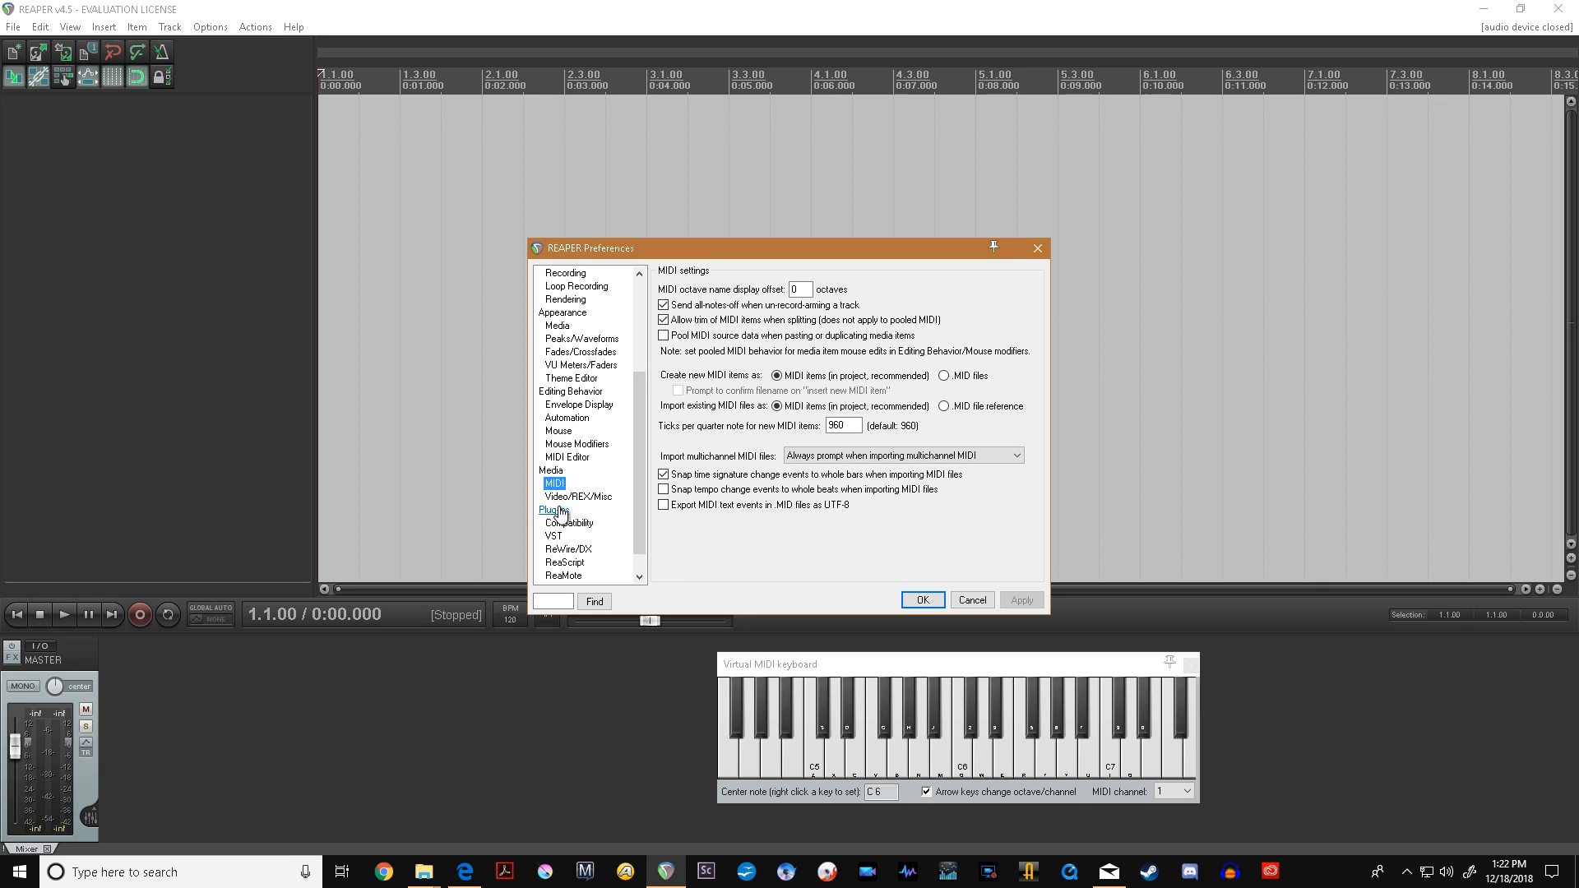
left_click(554, 511)
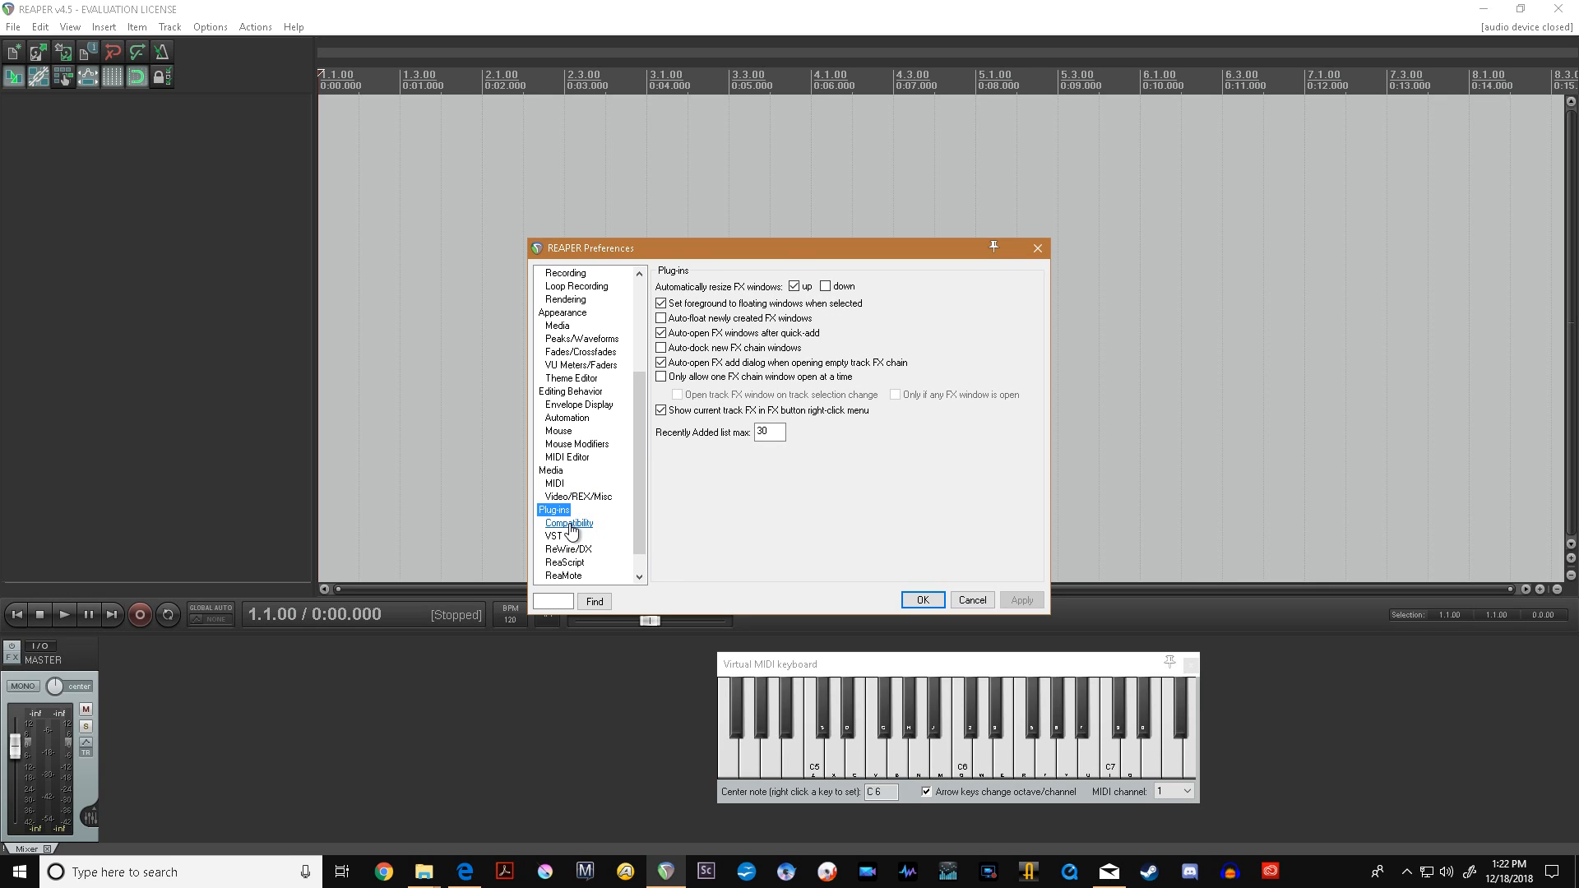
left_click(554, 537)
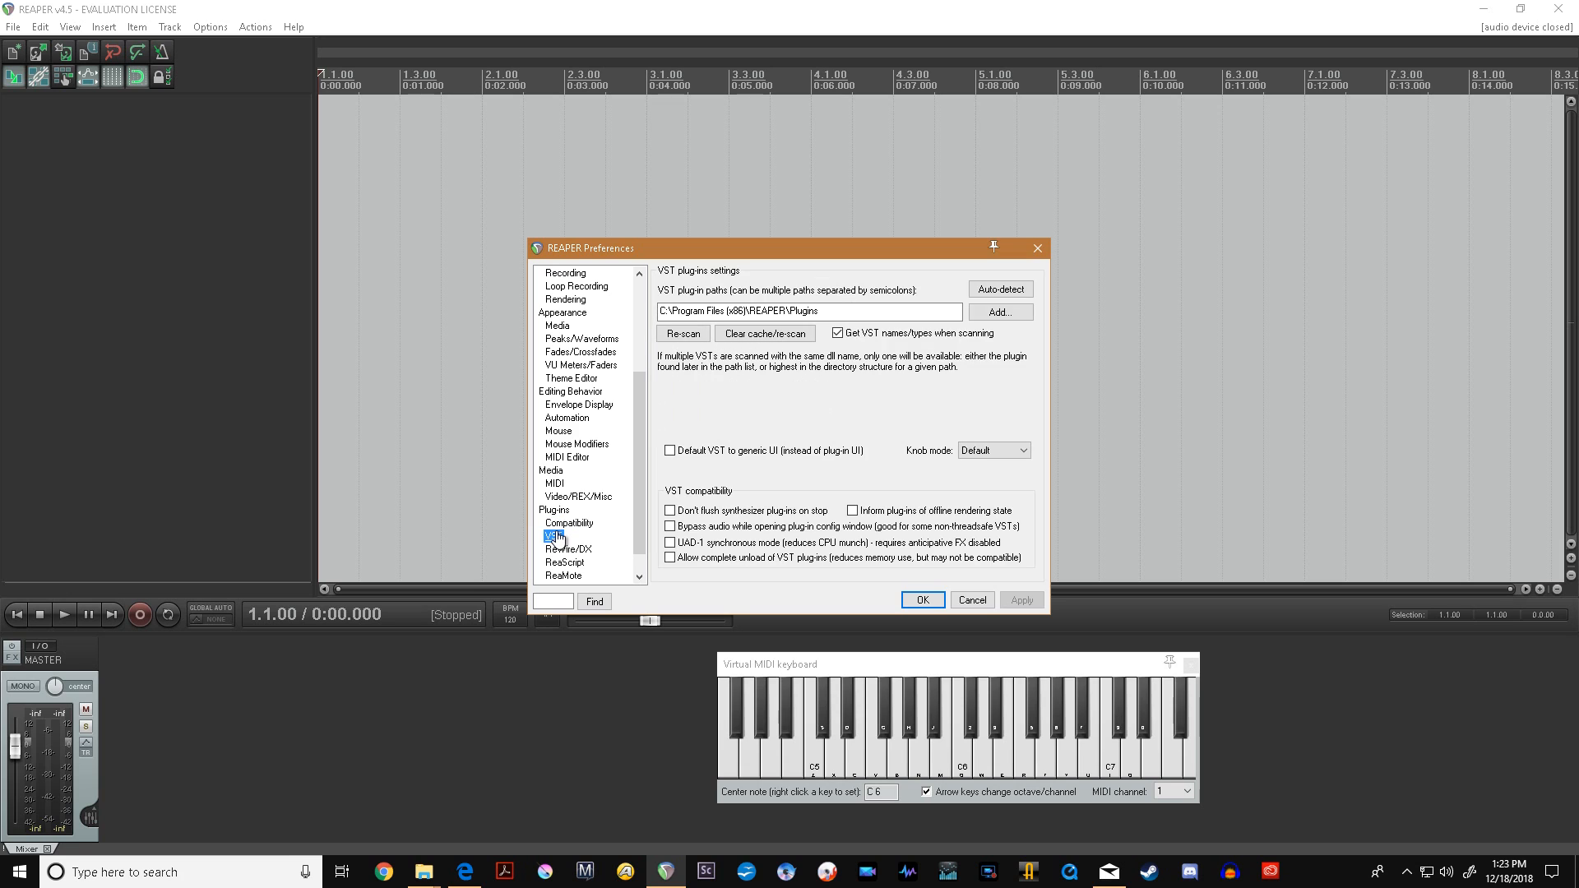
left_click(555, 511)
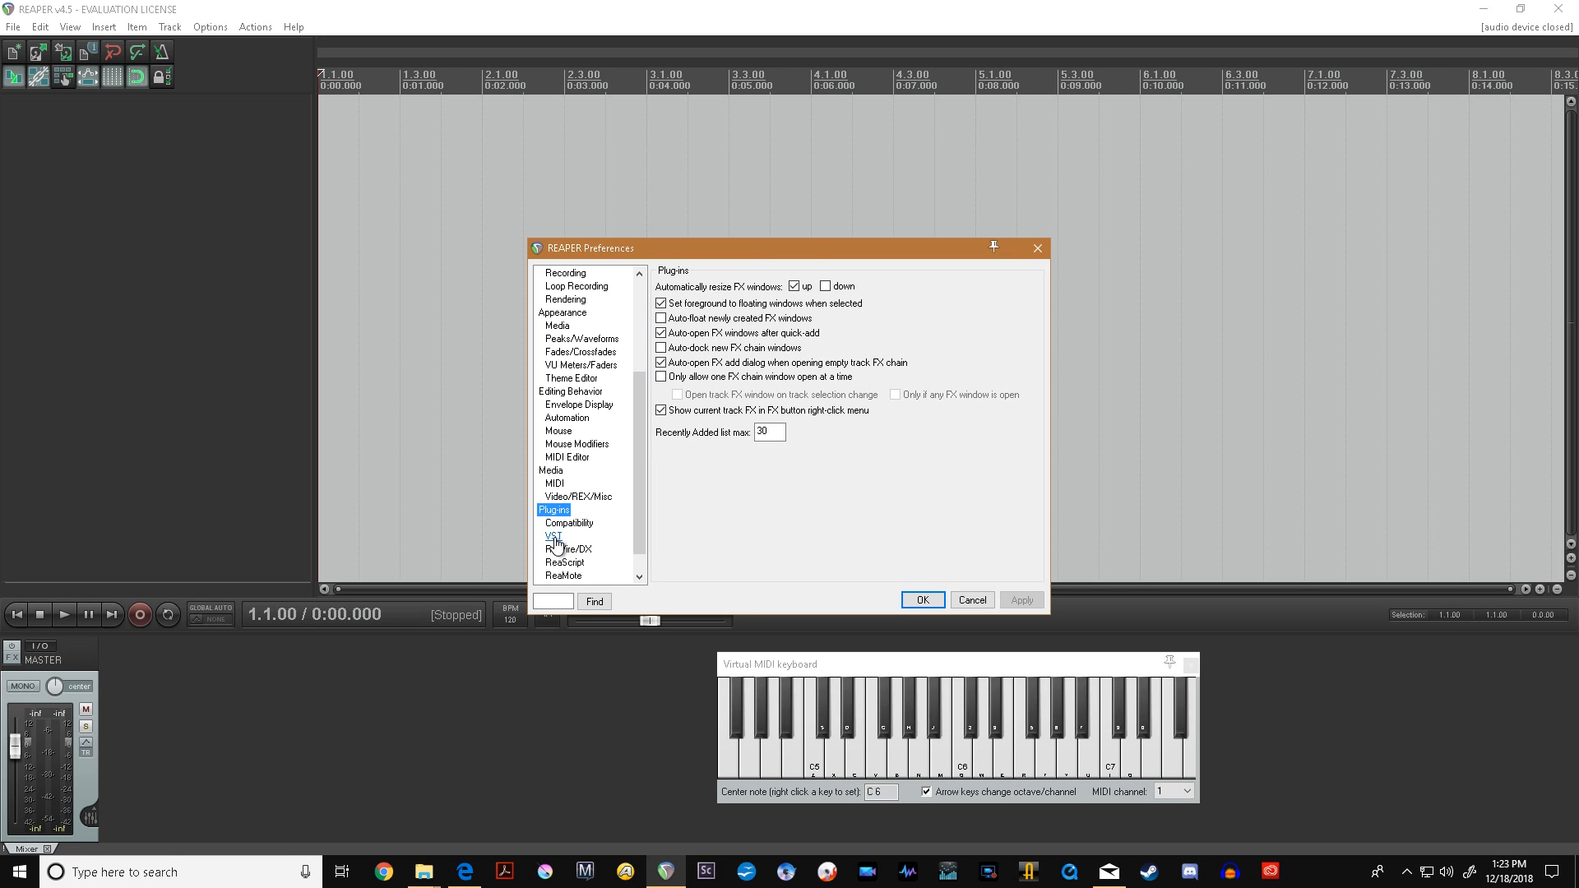
left_click(554, 539)
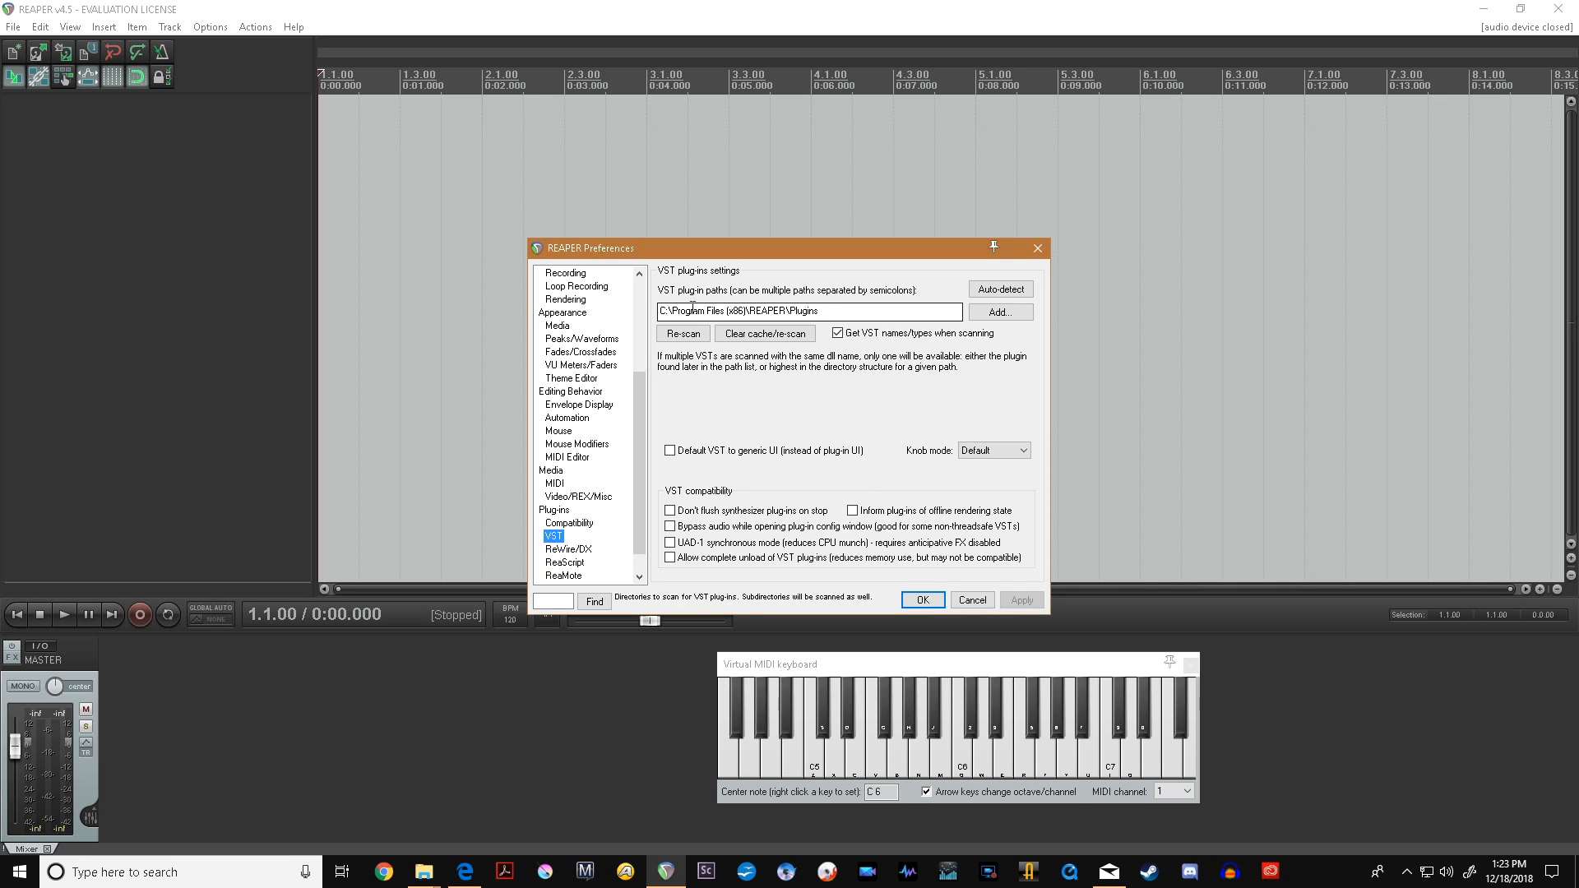
left_click(934, 600)
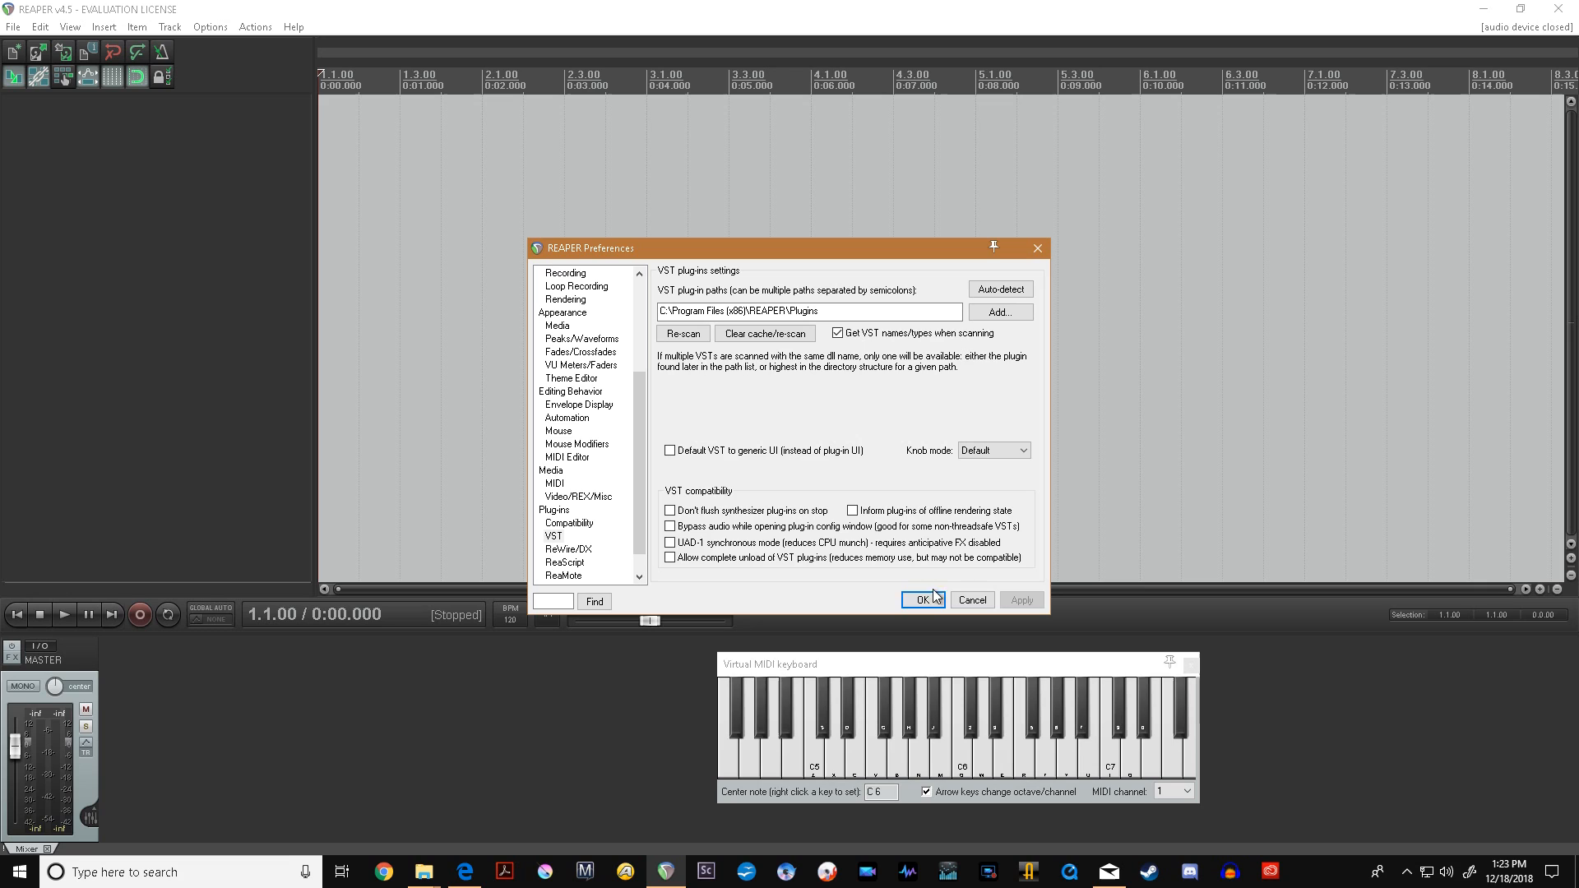
left_click(1039, 249)
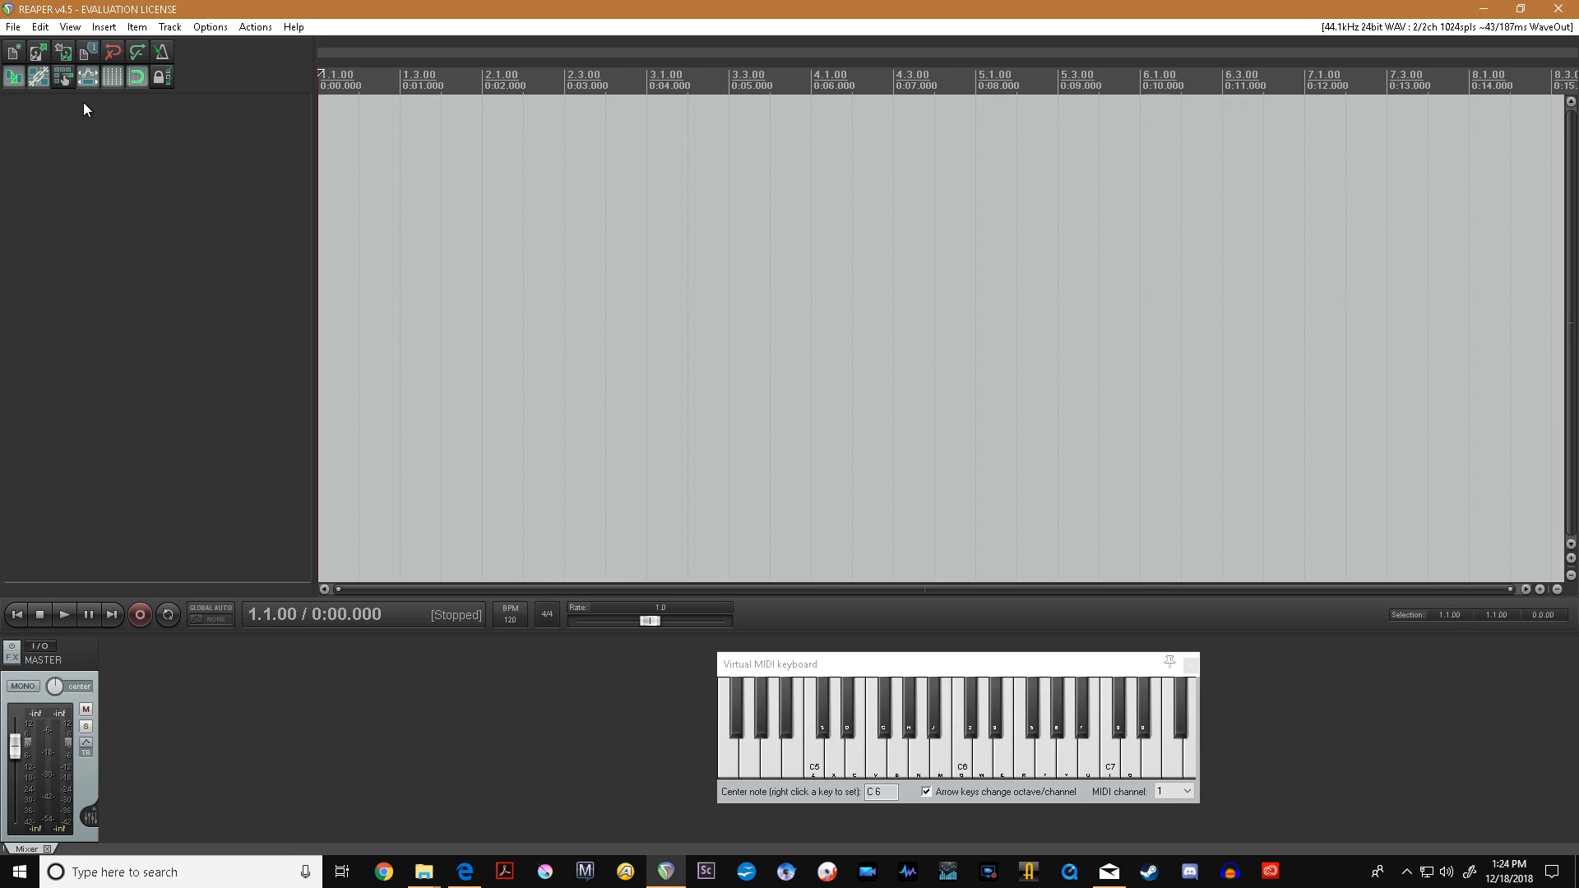
- Start inserting a virtual instrument on a new track and look through the New, DX, DXi, VST, VSTi and JS plug-in categories
left_click(113, 31)
left_click(152, 71)
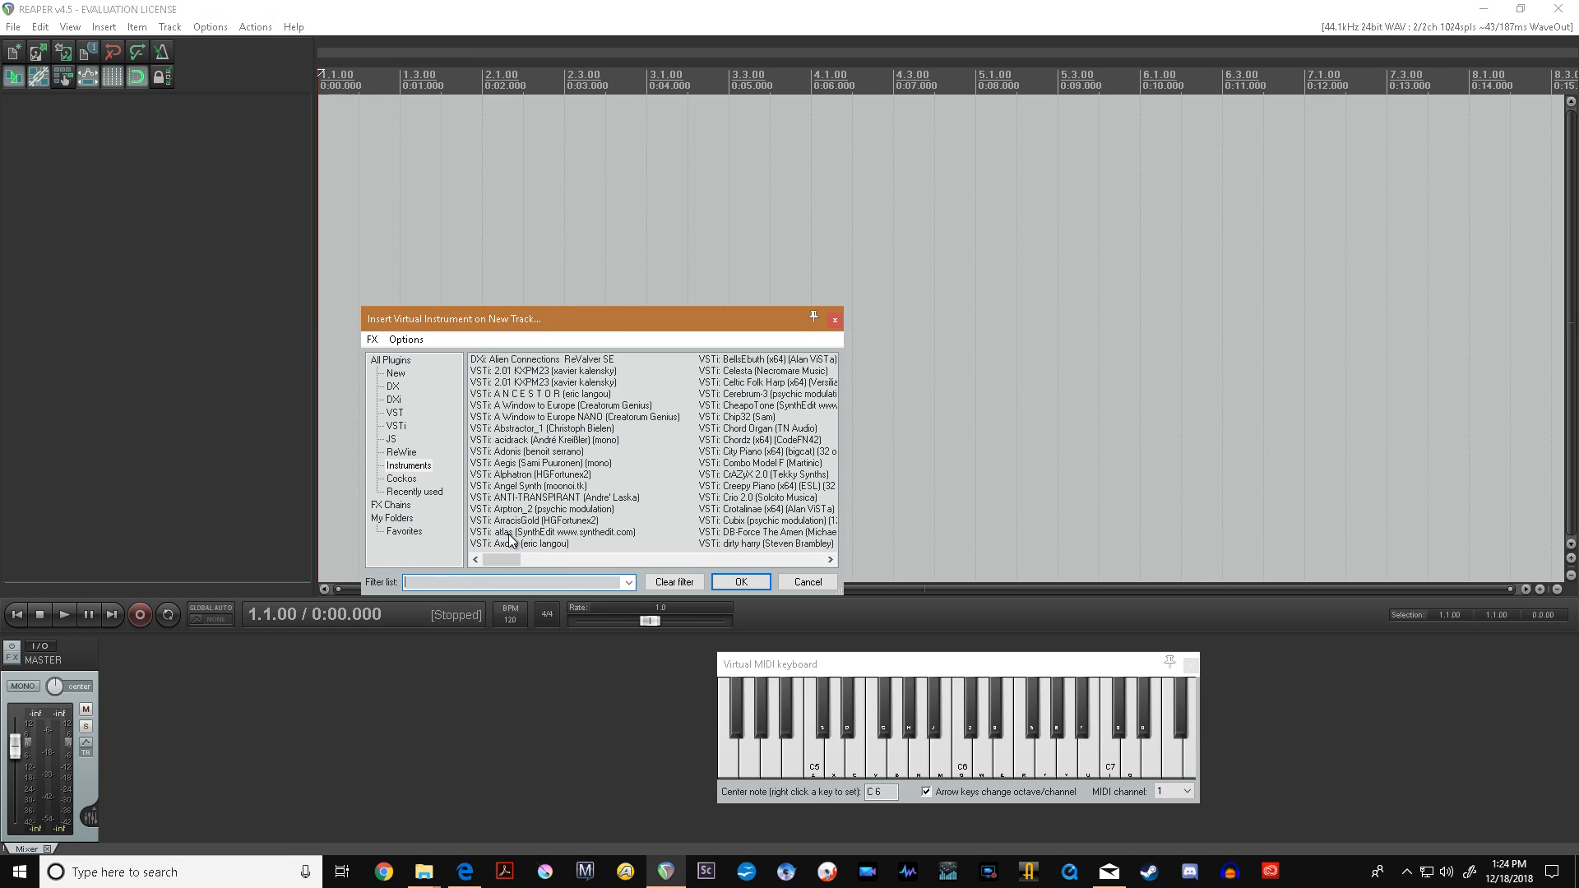
left_click(395, 412)
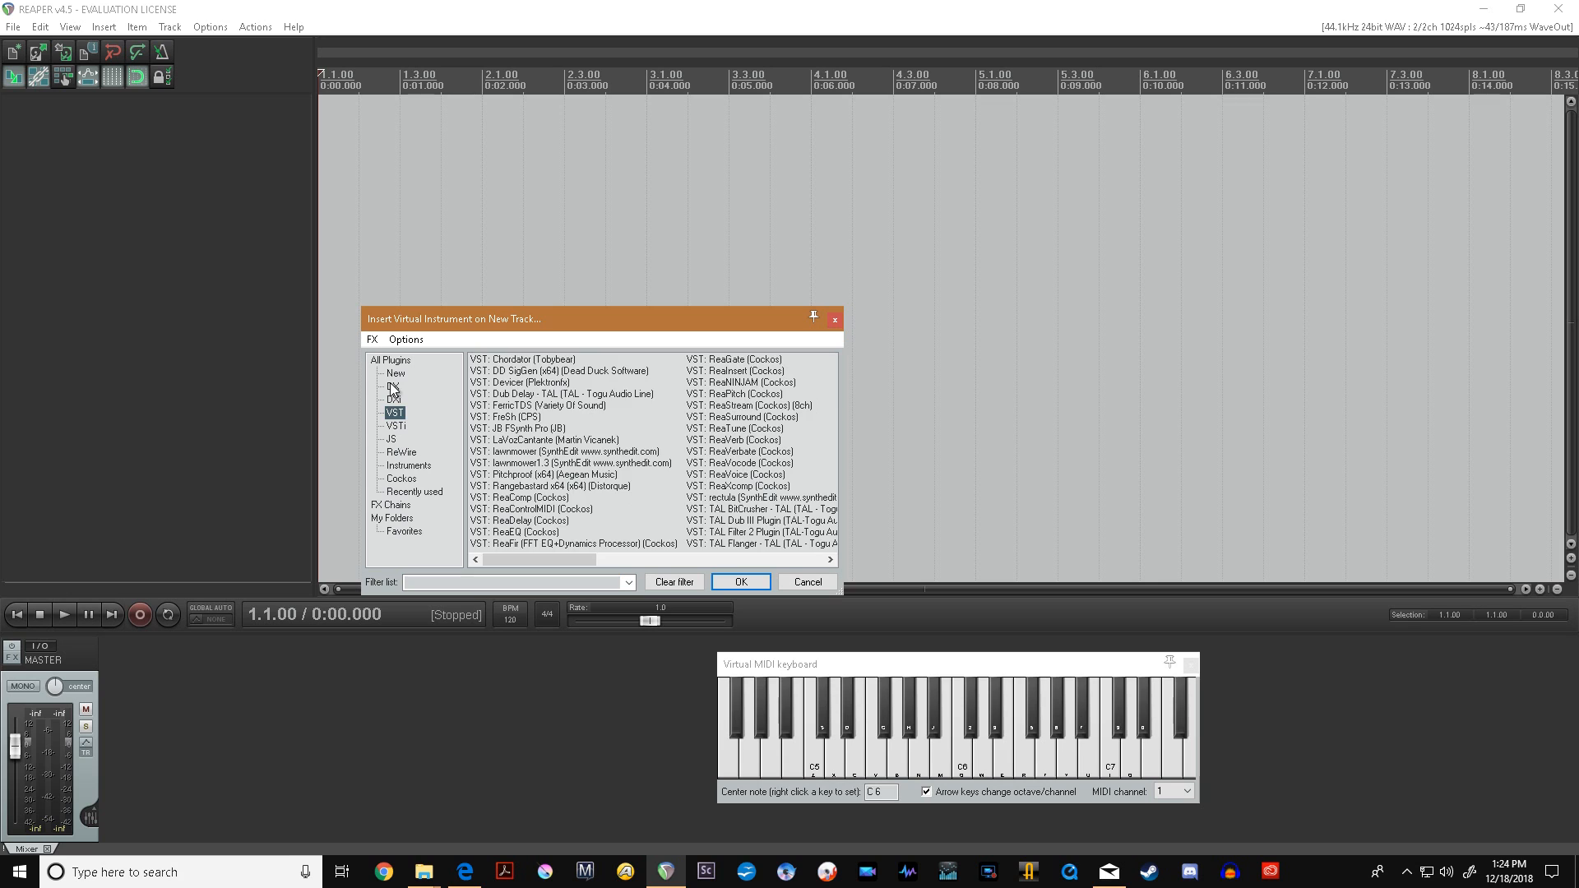
left_click(392, 387)
left_click(395, 374)
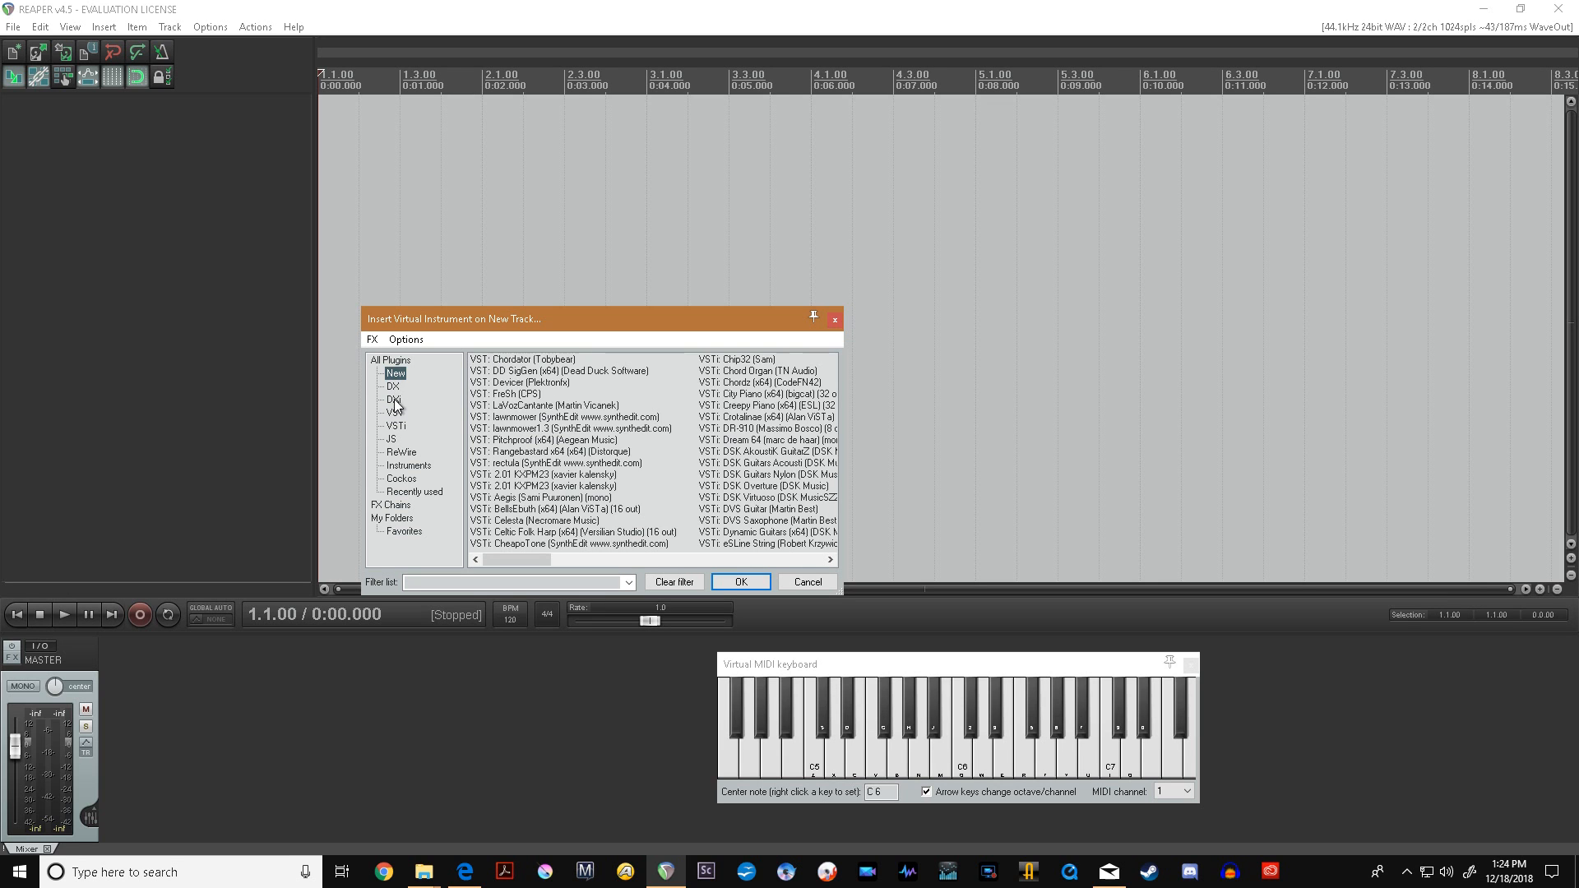
left_click(394, 401)
left_click(395, 414)
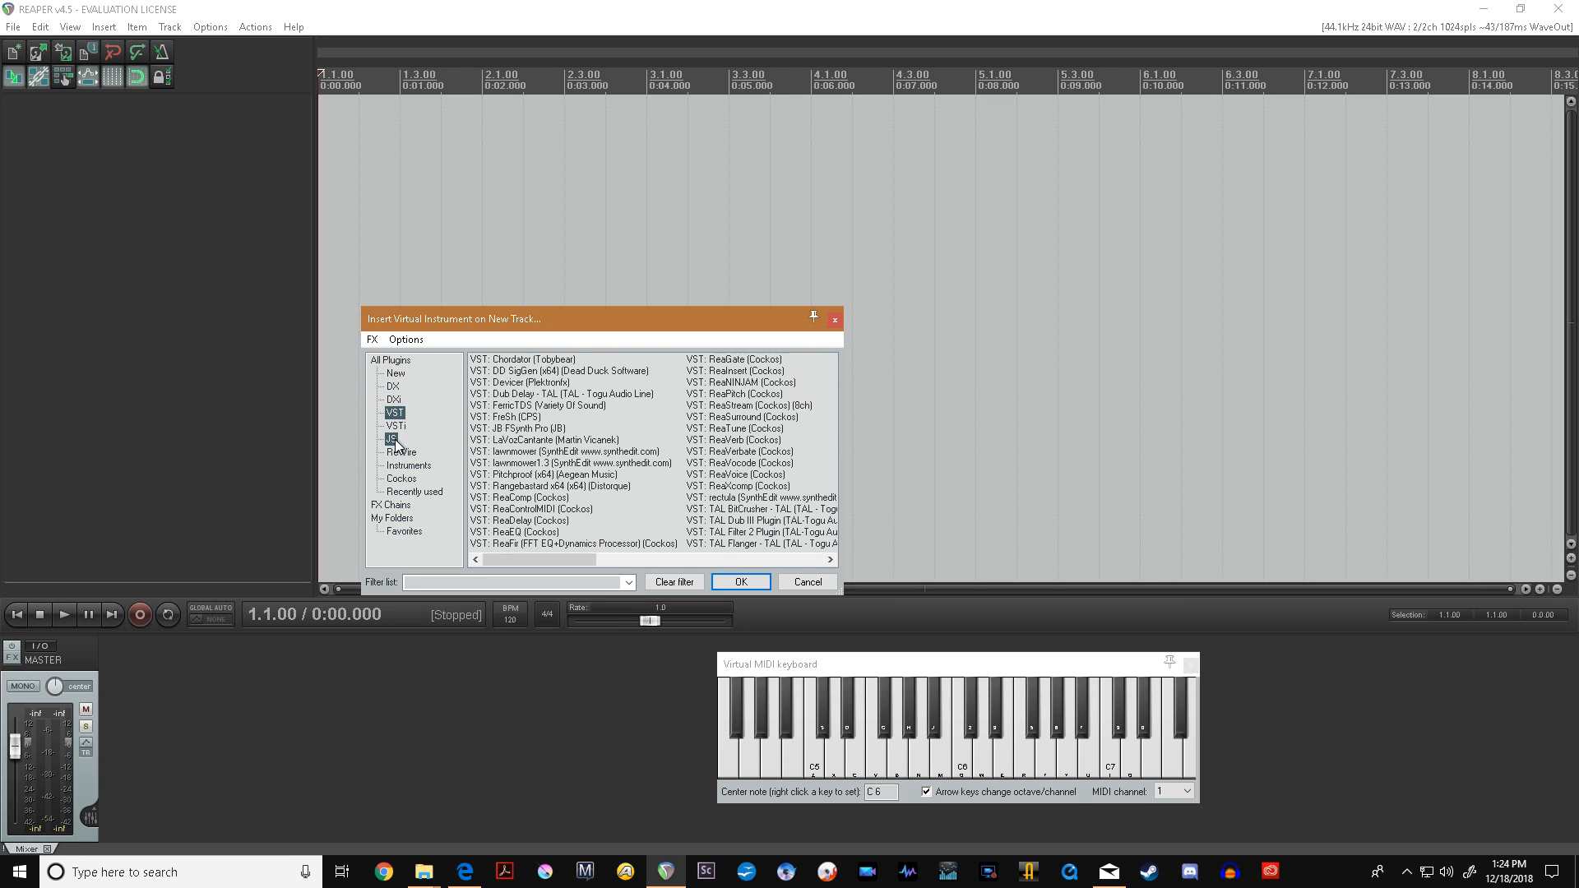
left_click(393, 441)
left_click(393, 428)
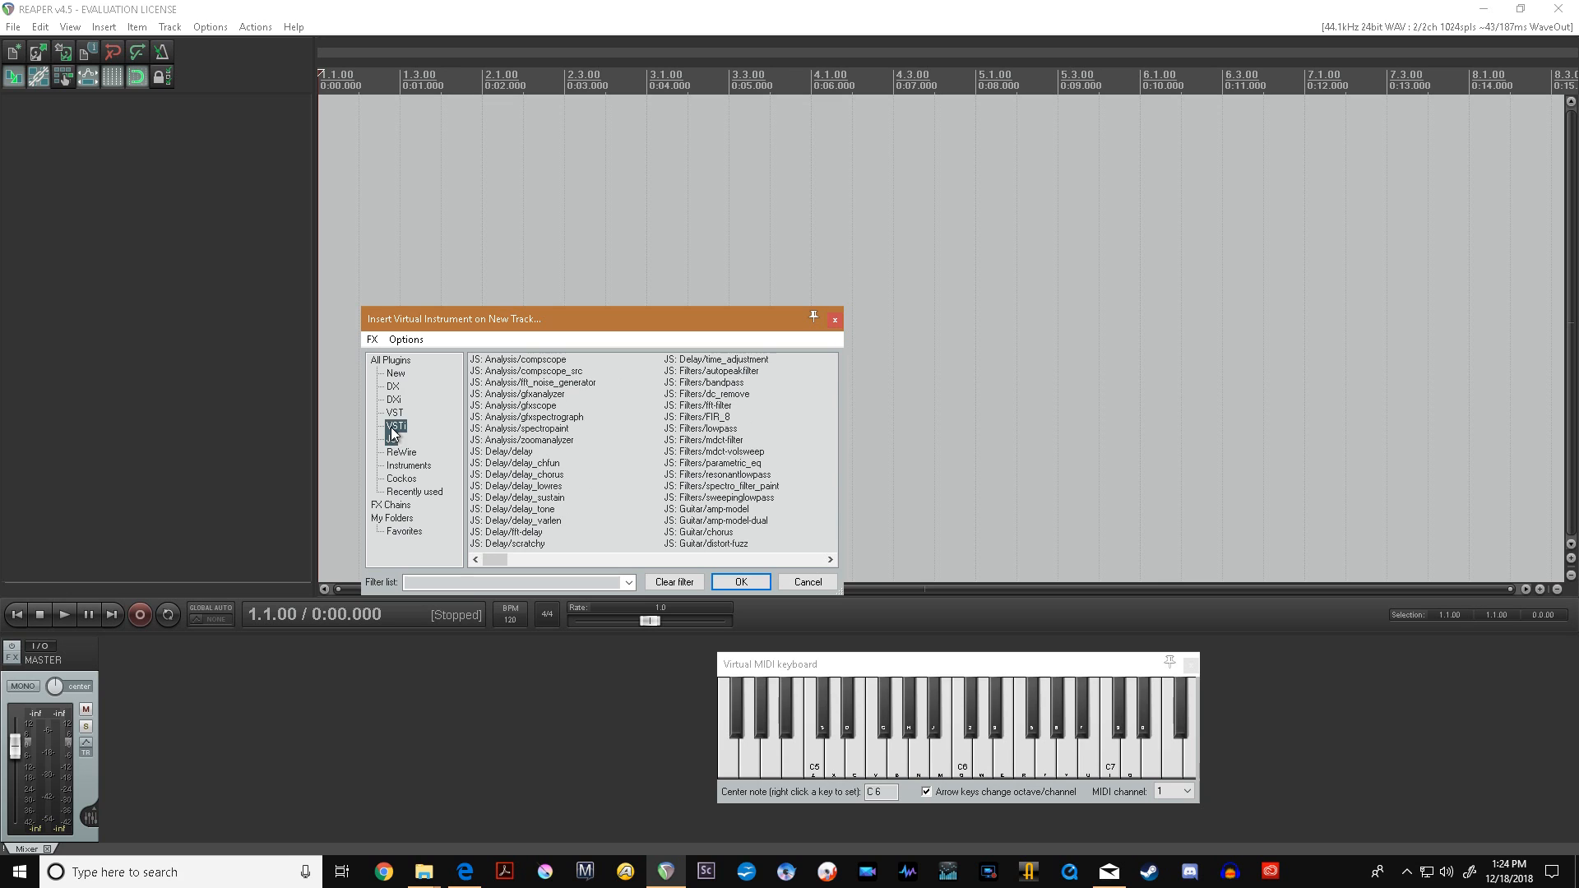
left_click(394, 413)
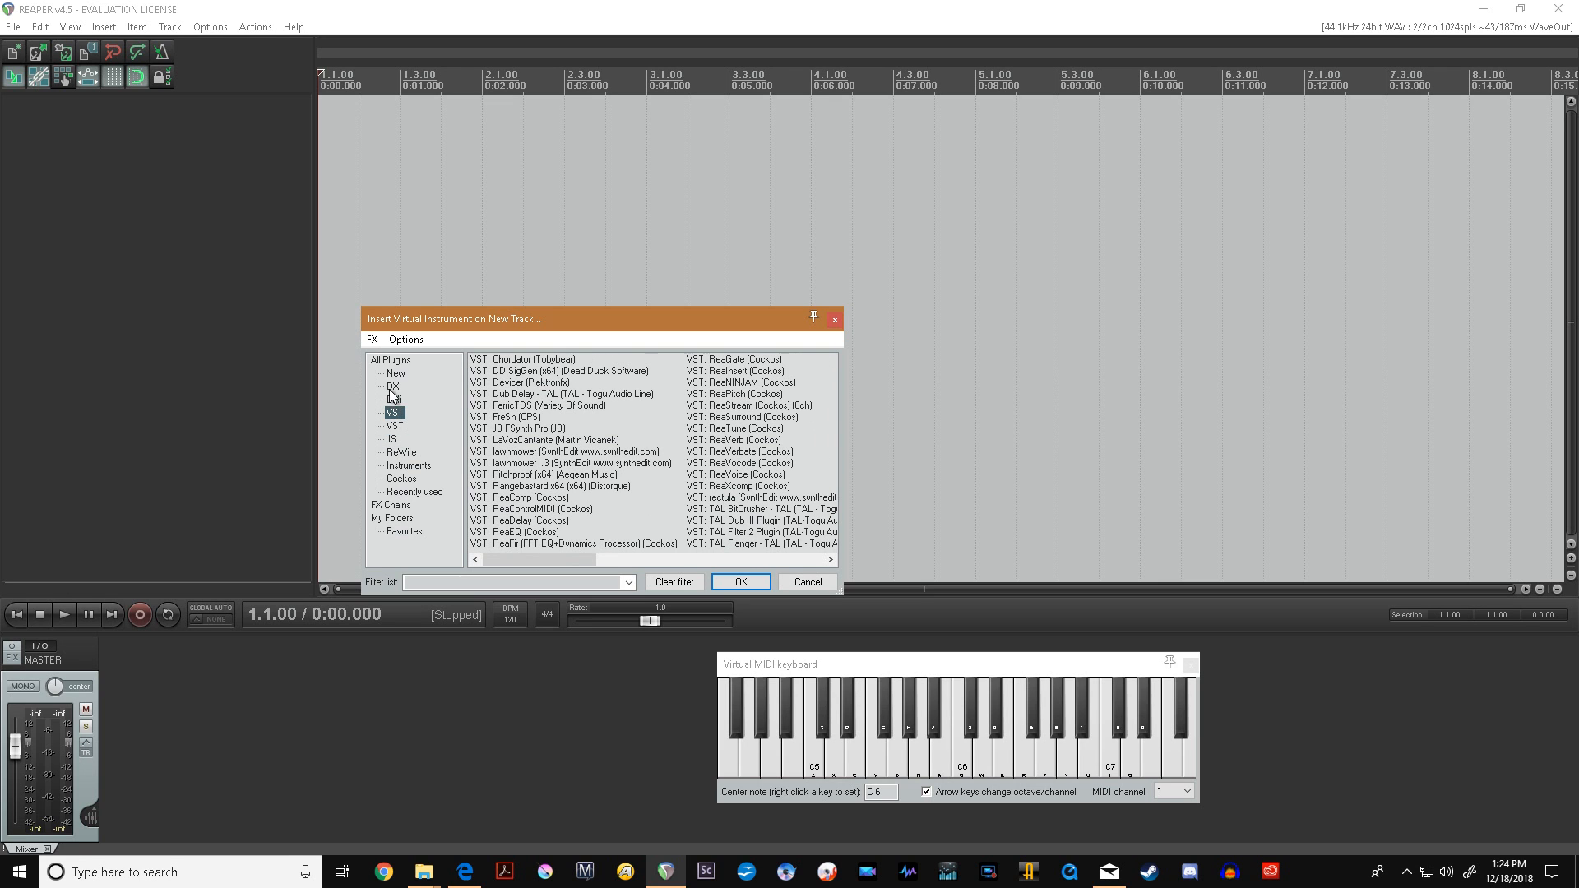
left_click(393, 400)
left_click(397, 425)
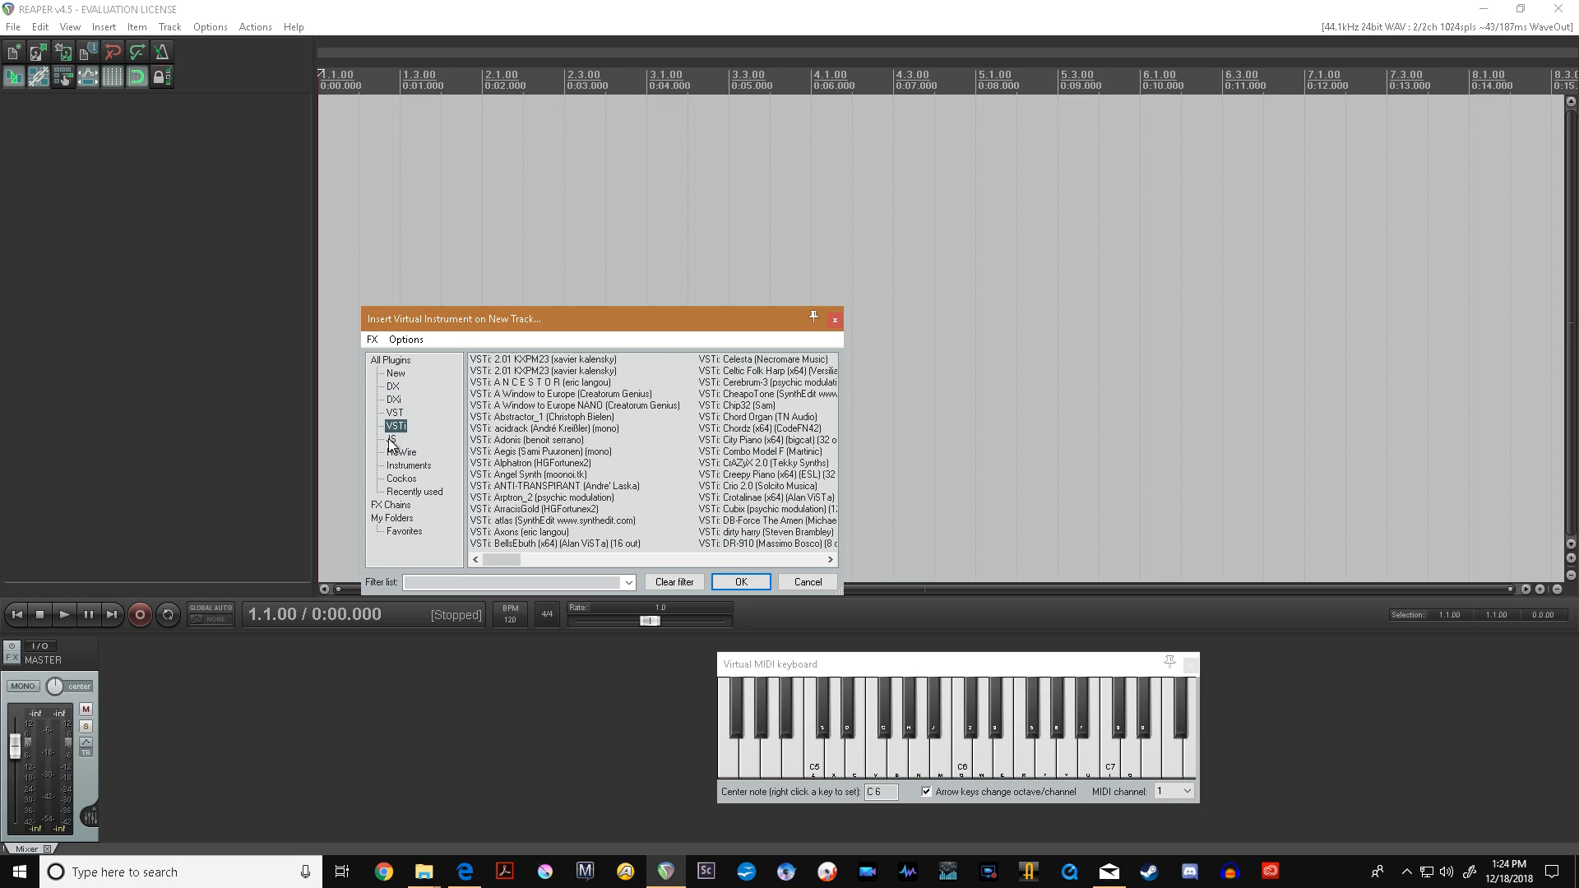
left_click(391, 442)
- Insert the NST Choir Full (x64) instrument on a new track and add the separate tracks for its stereo outputs
left_click(402, 467)
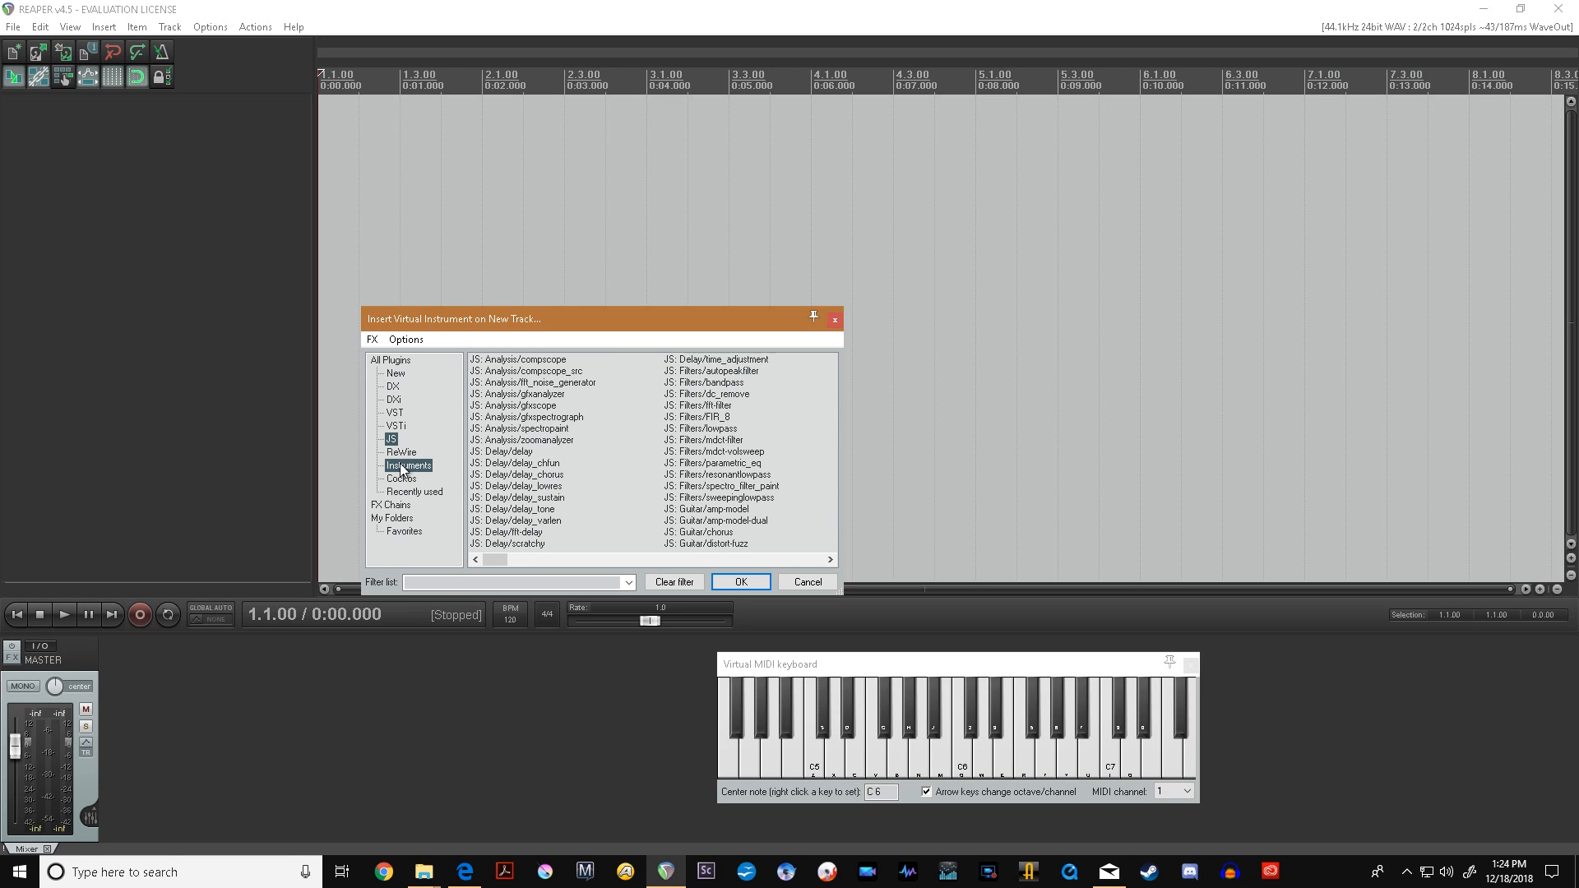
left_click_drag(514, 560, 694, 578)
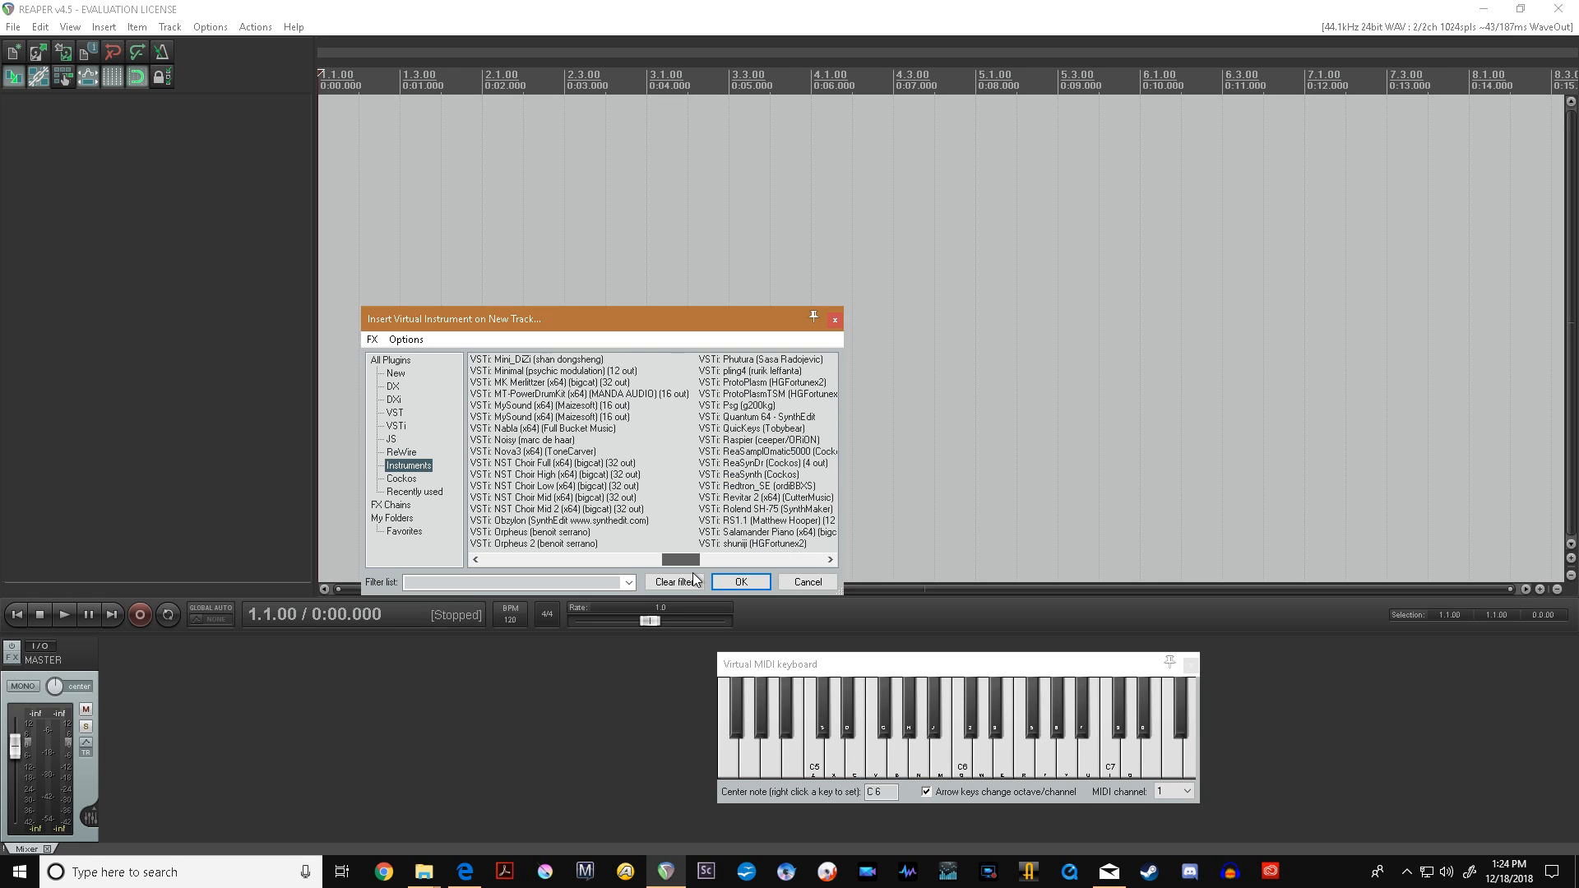
left_click(557, 463)
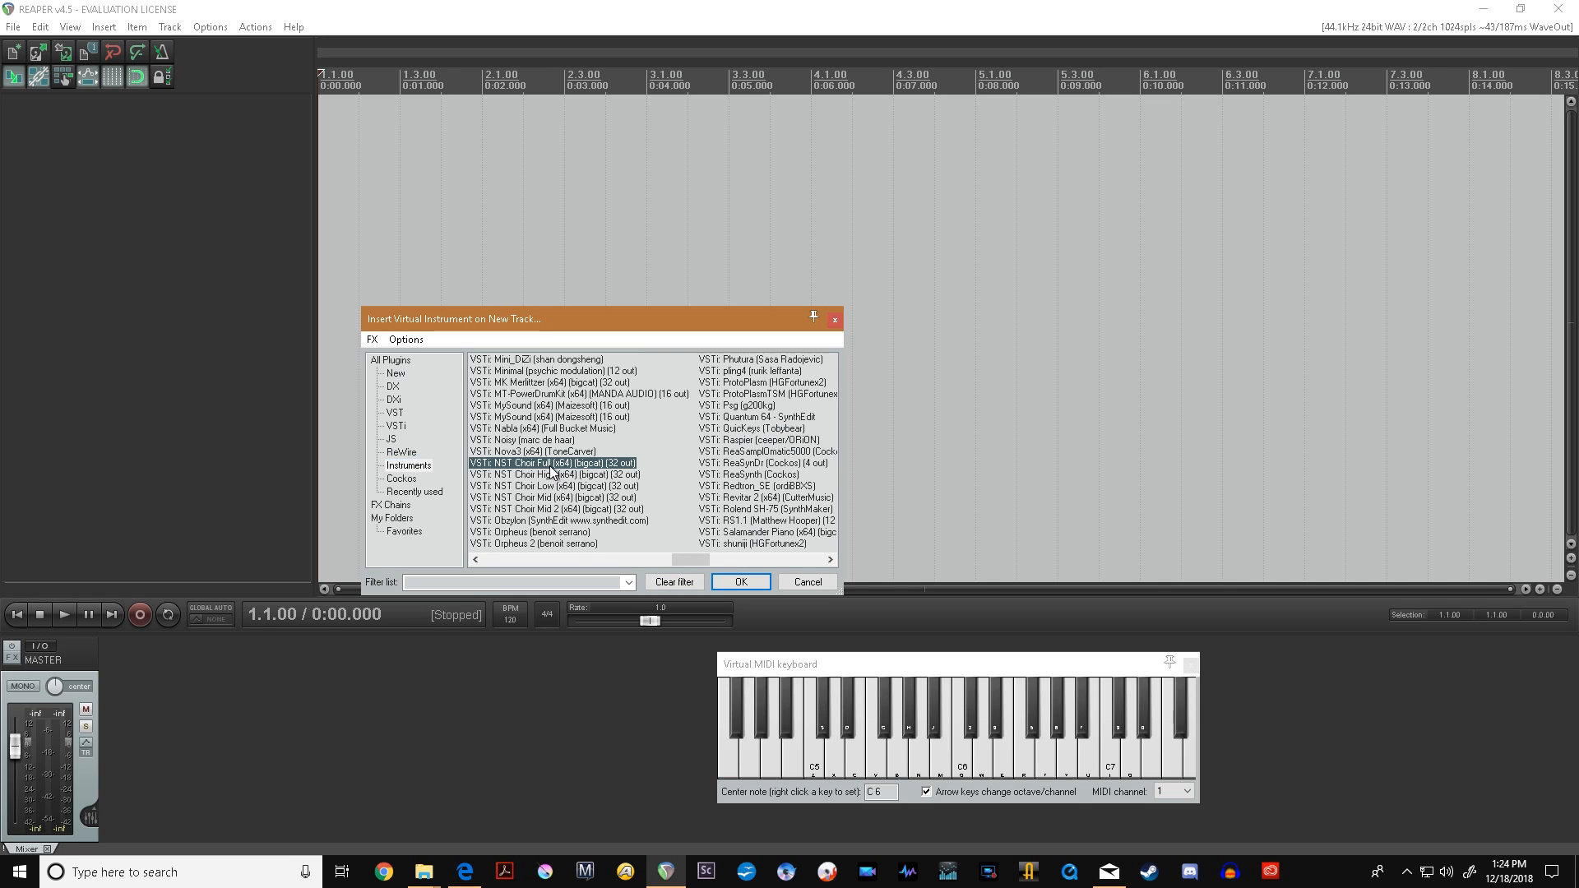
left_click(741, 582)
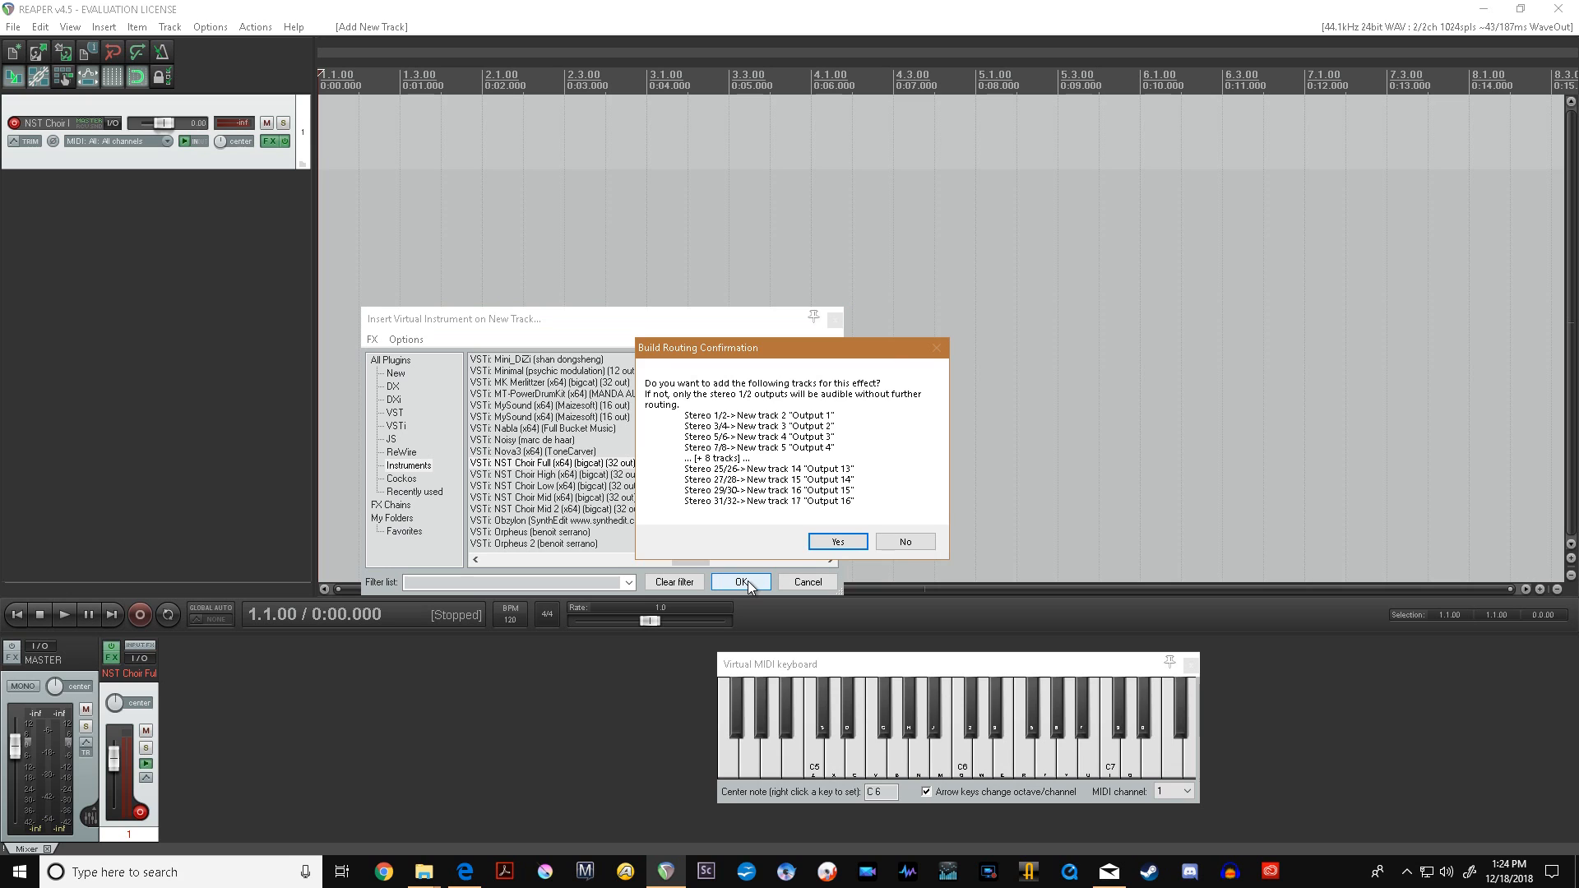
left_click(831, 544)
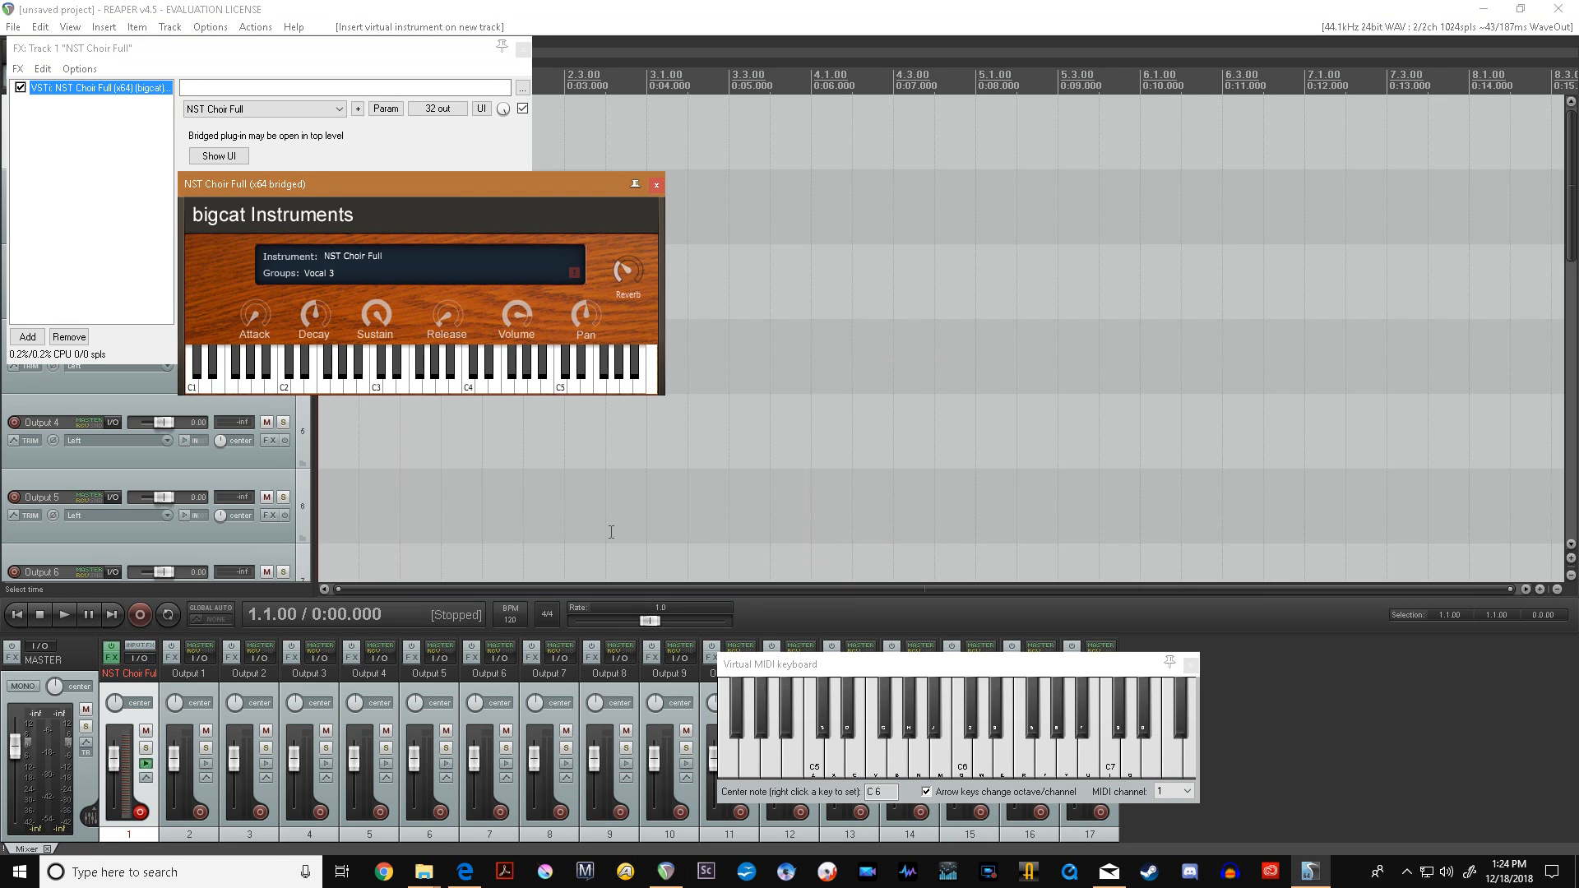
- Play a series of notes on the virtual MIDI keyboard to test the NST Choir Full sound
left_click(850, 668)
key("b")
key("n")
key("q")
key("q")
key("v")
key("q")
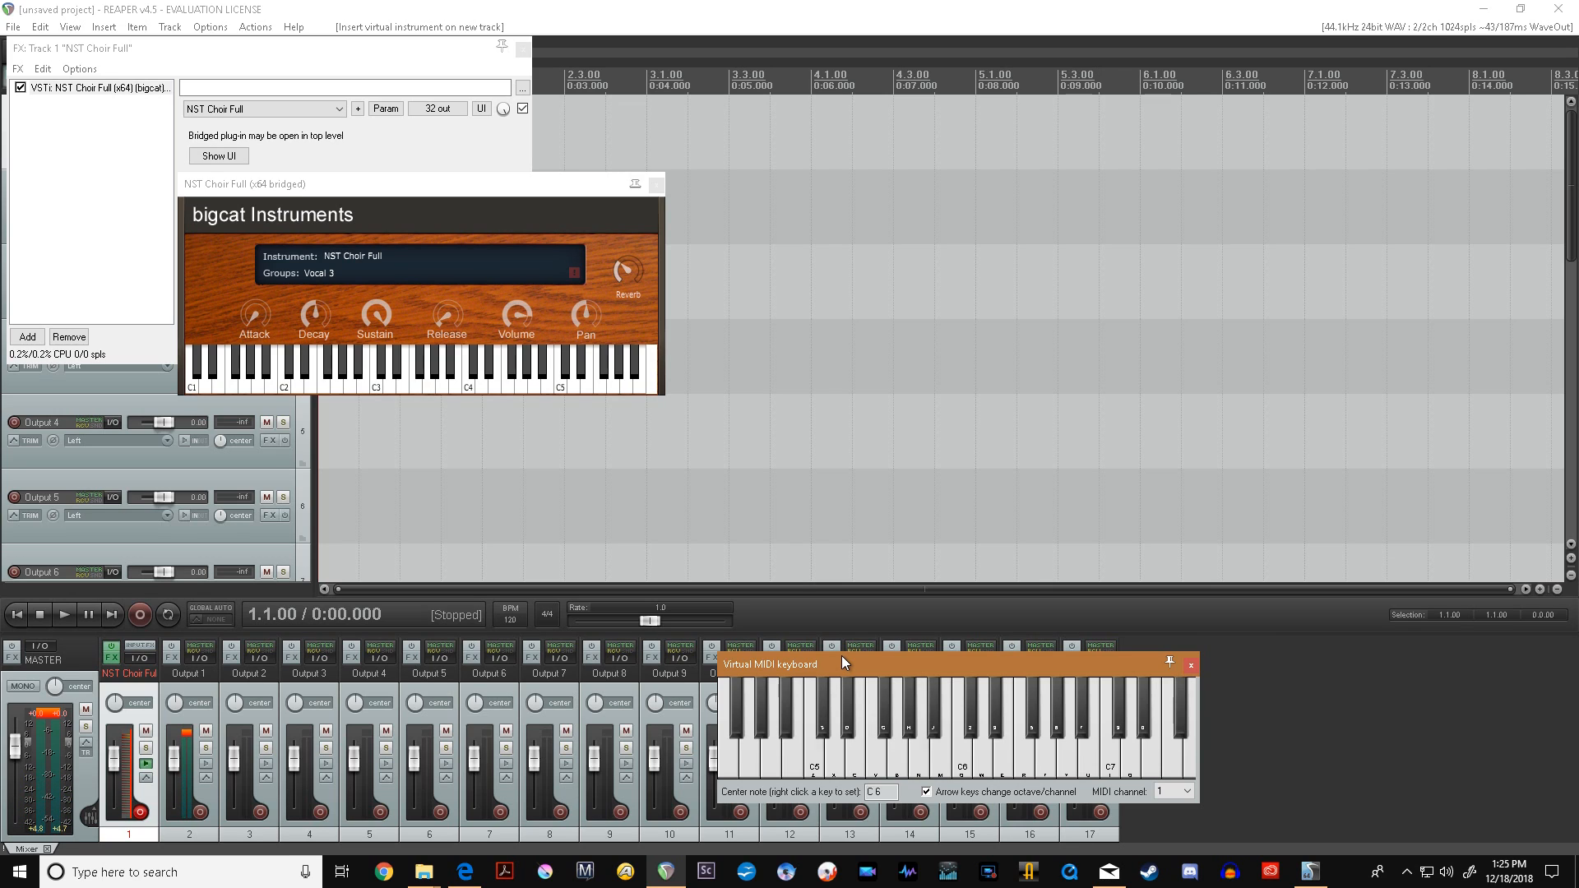
key("c")
key("v")
key("h")
key("b")
key("g")
key("s")
key("z")
key("x")
key("z")
key("z")
key("x")
key("v")
key("z")
key("c")
key("b")
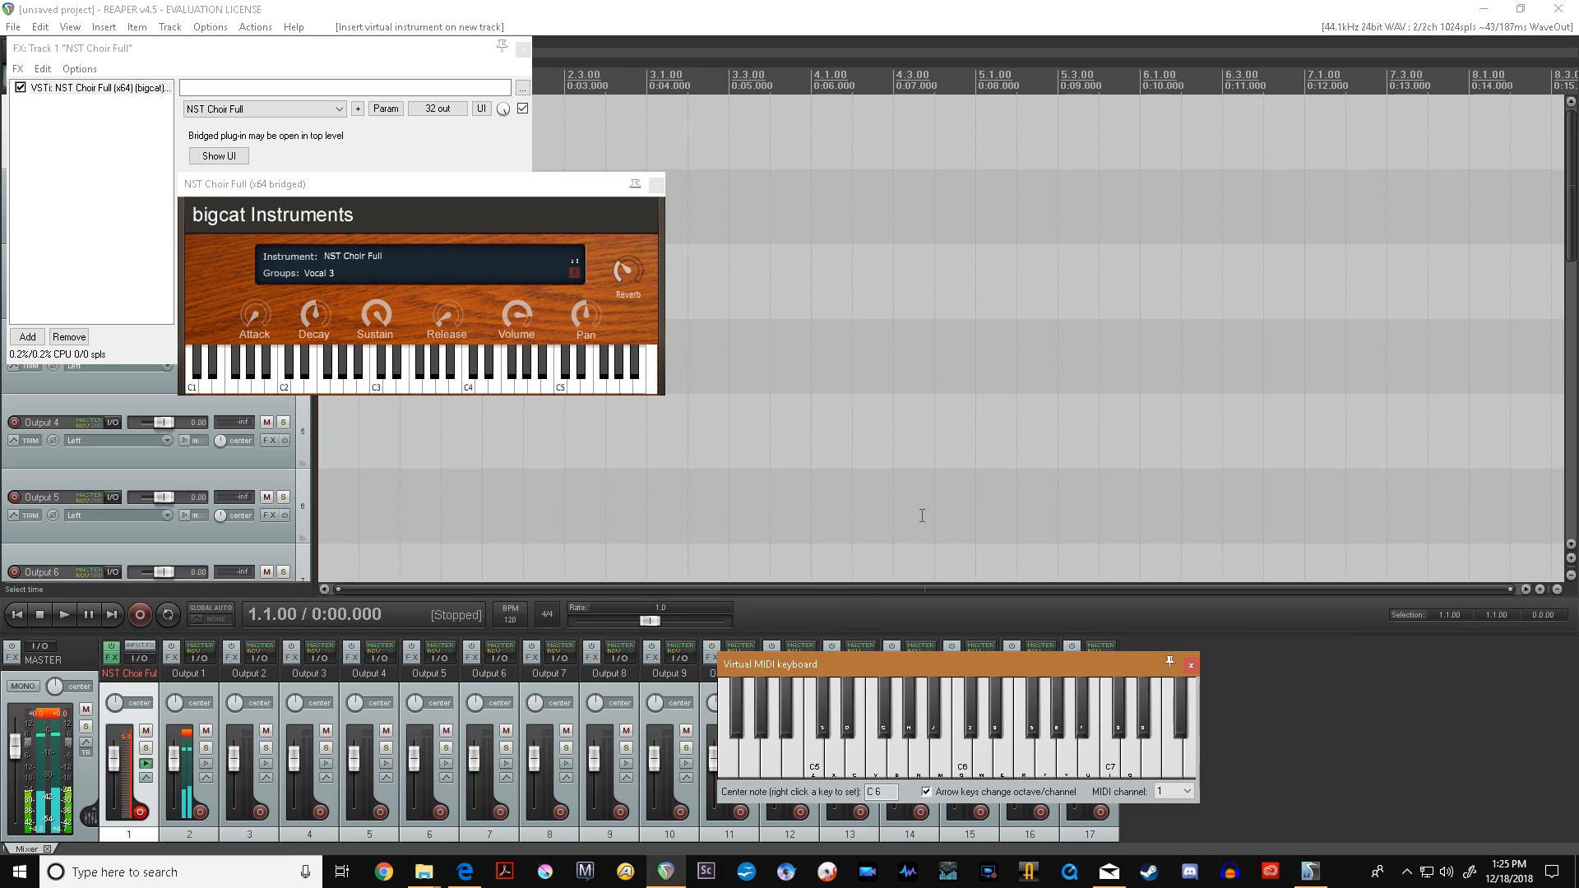
- Close the NST Choir Full interface and the FX window of its track
left_click(656, 184)
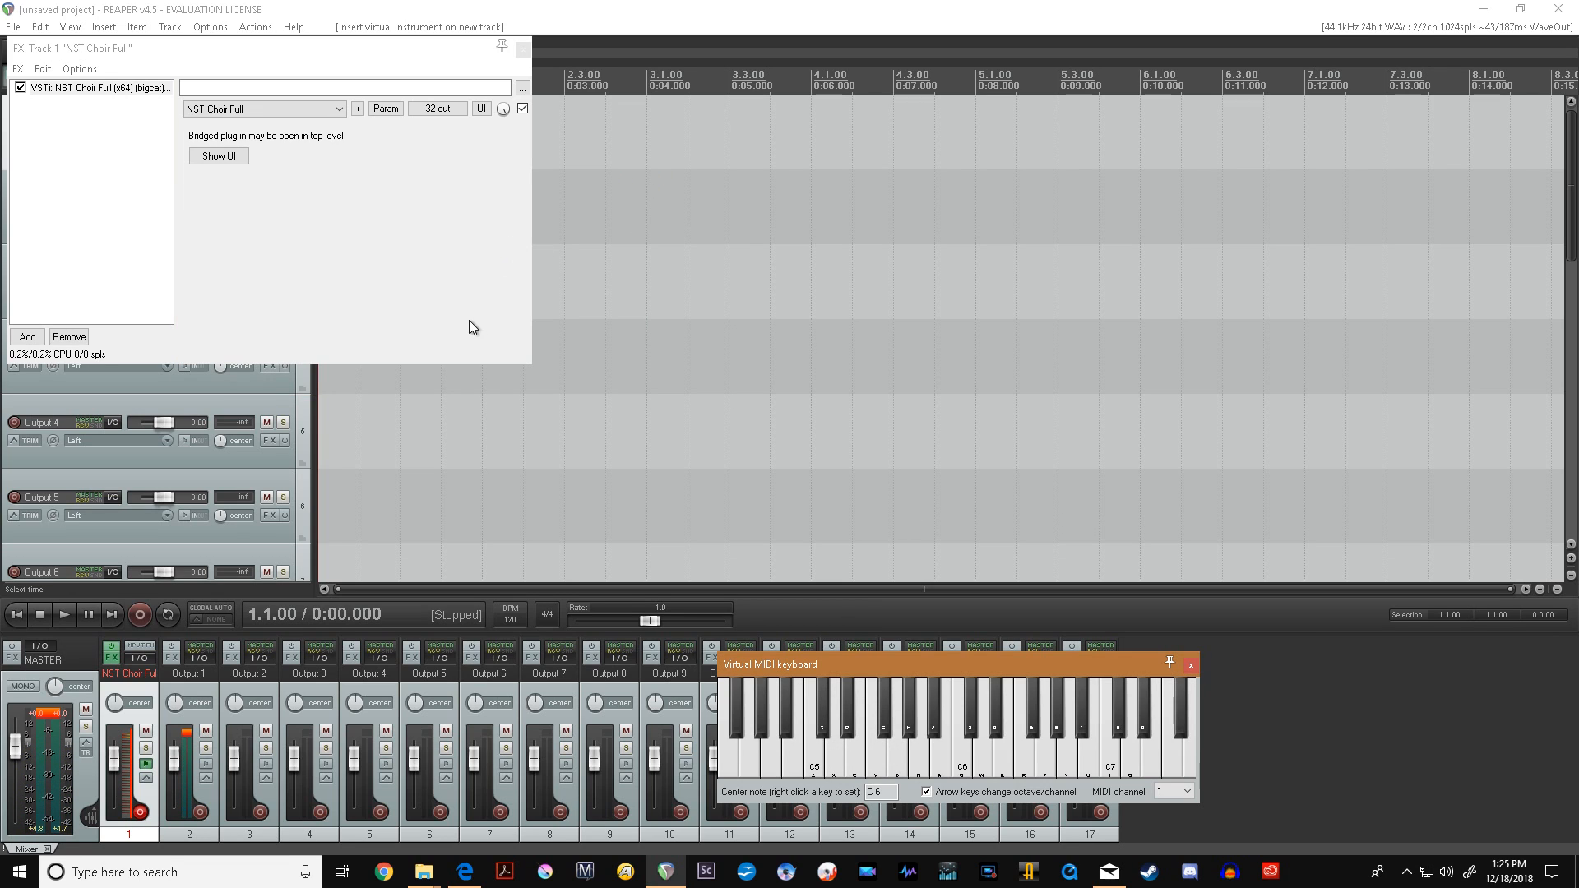
left_click(263, 105)
left_click(383, 200)
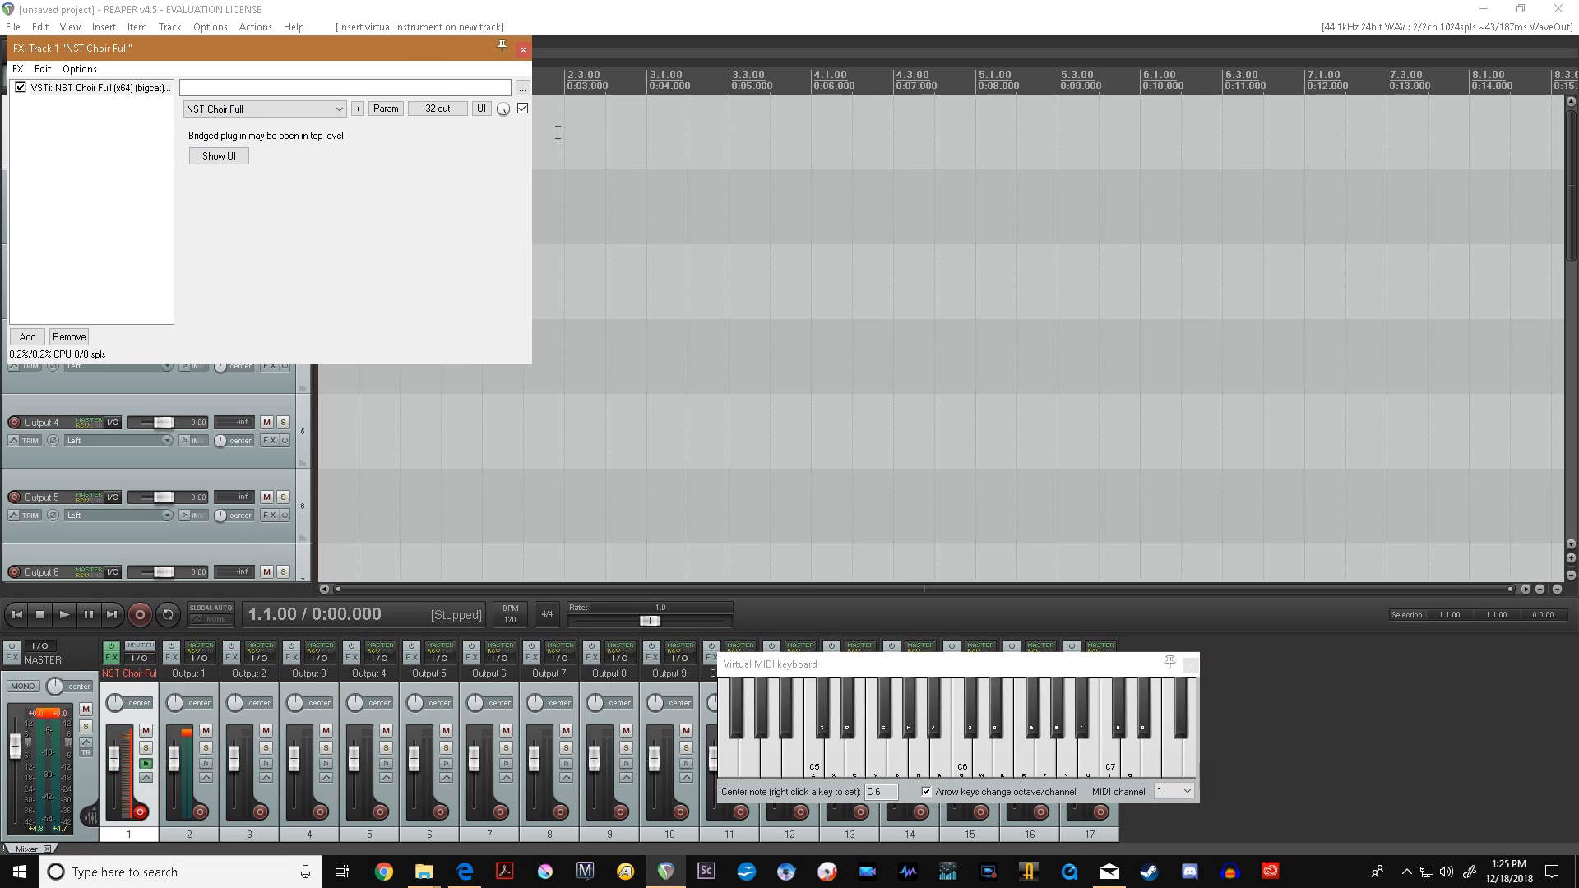
left_click(524, 49)
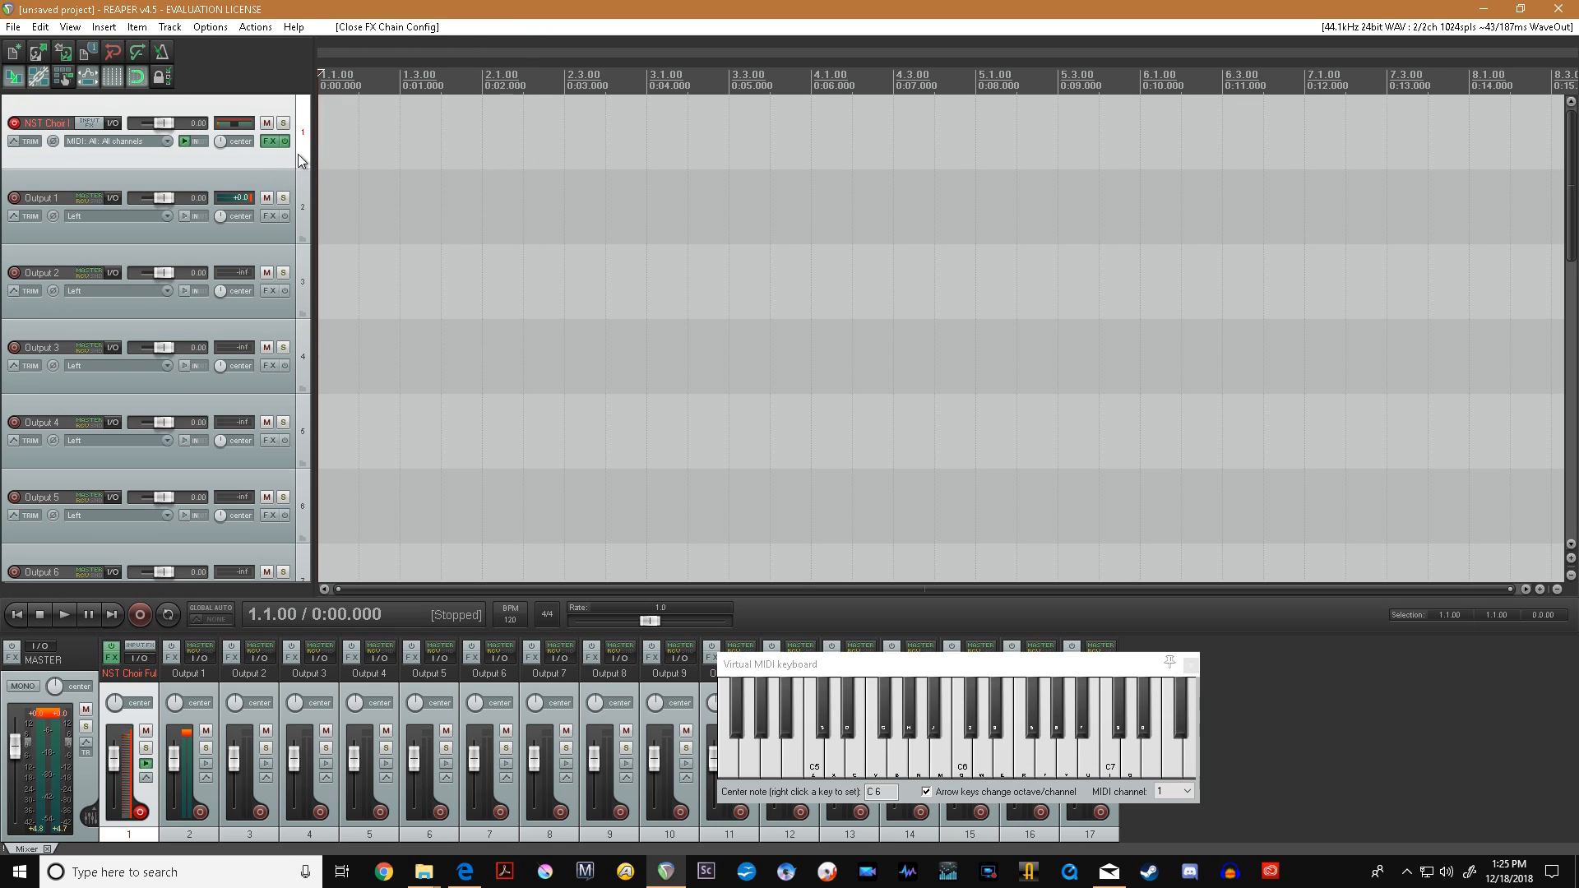
left_click(14, 54)
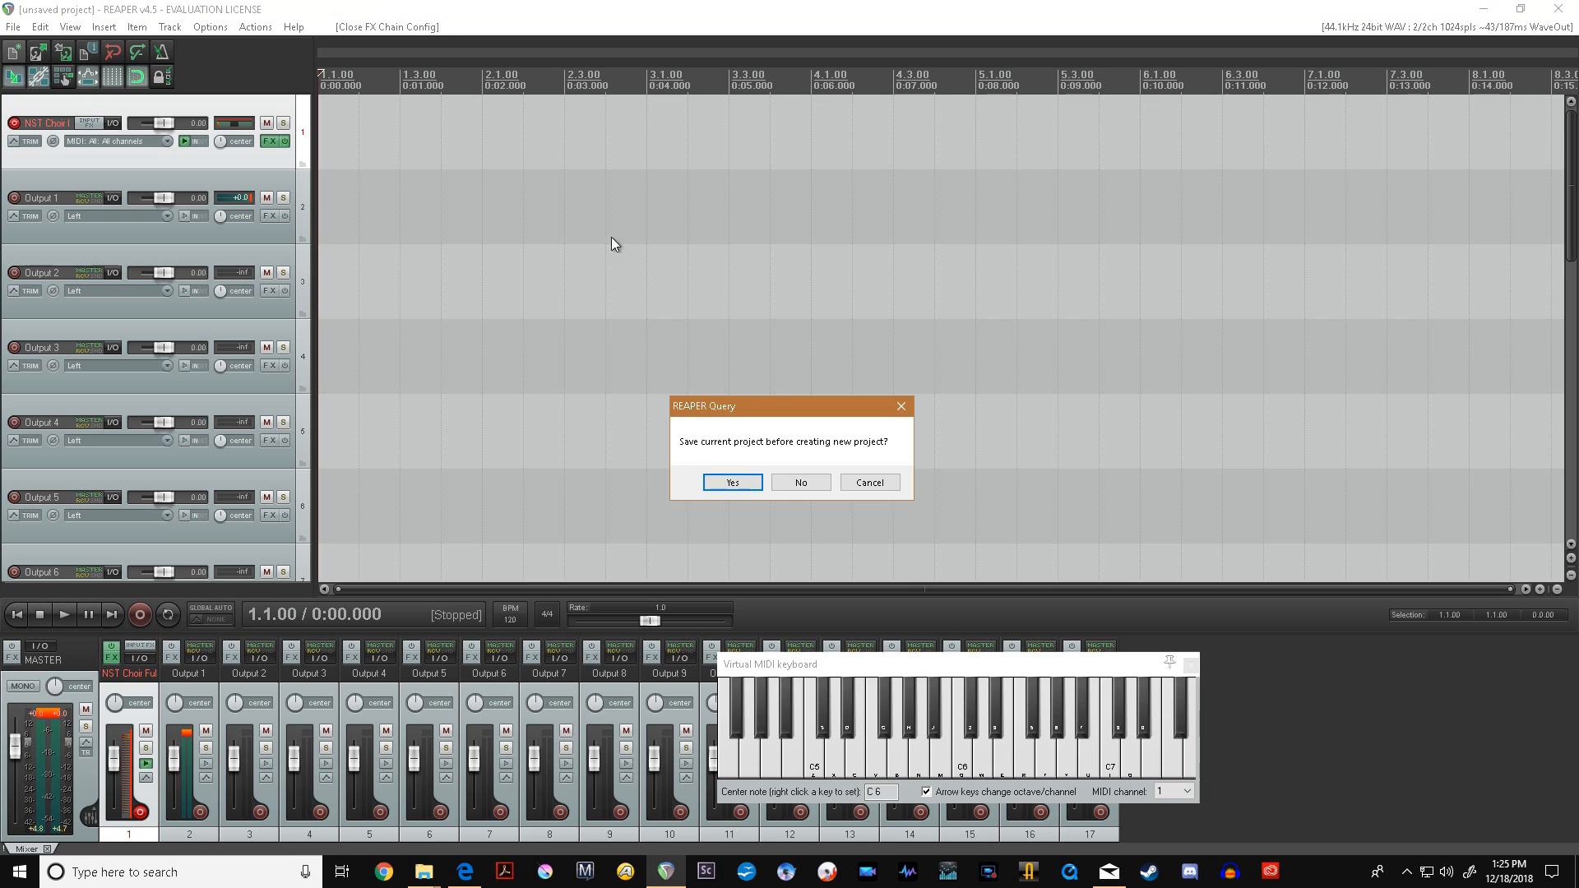
left_click(739, 481)
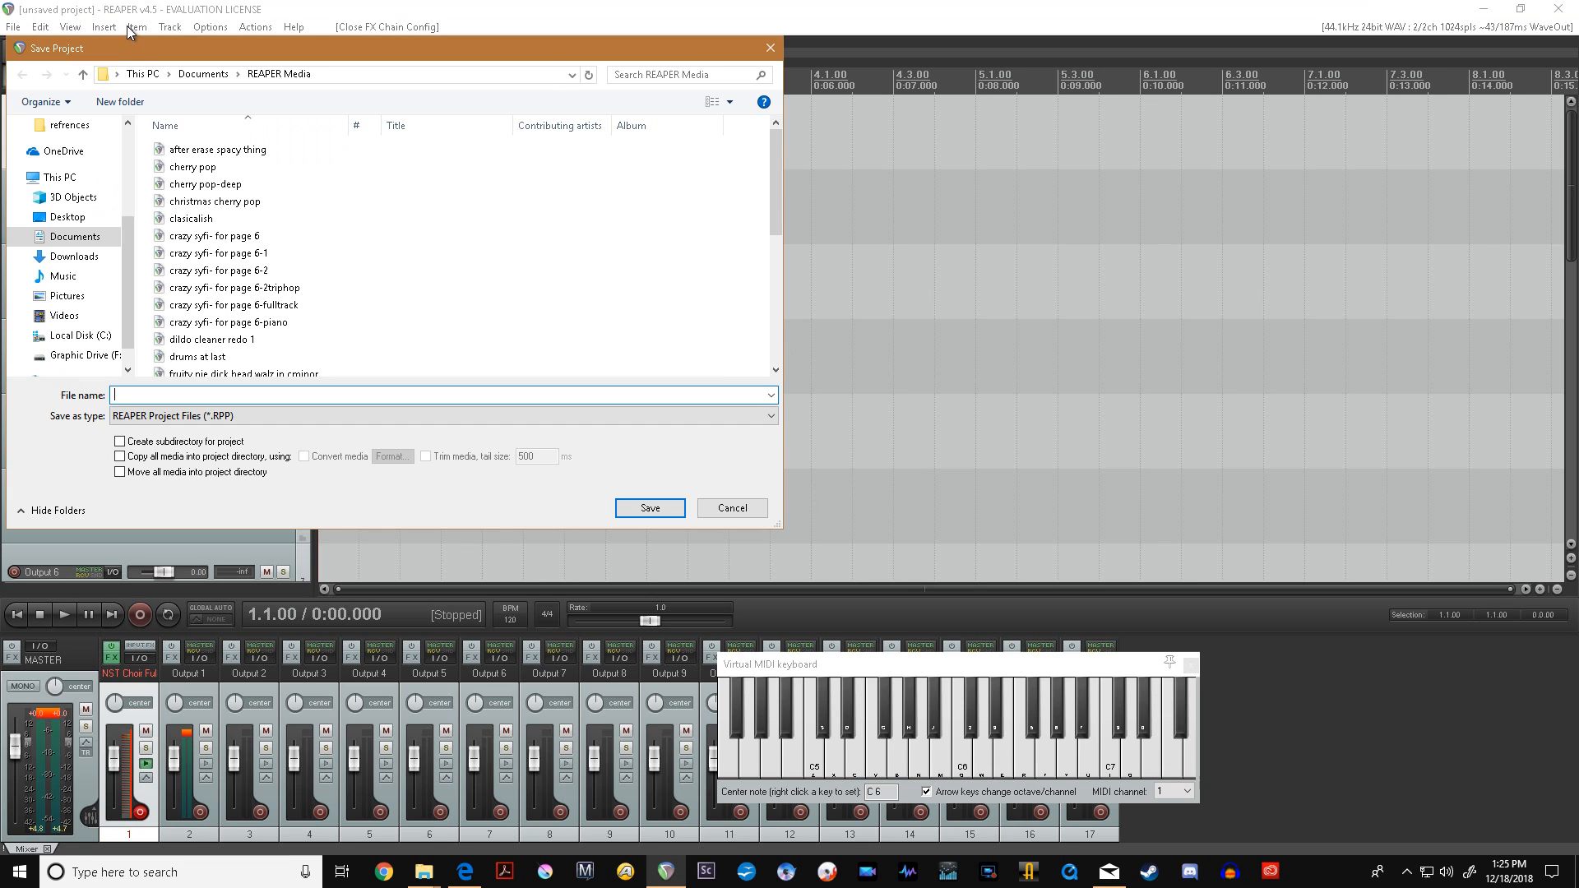
left_click(776, 46)
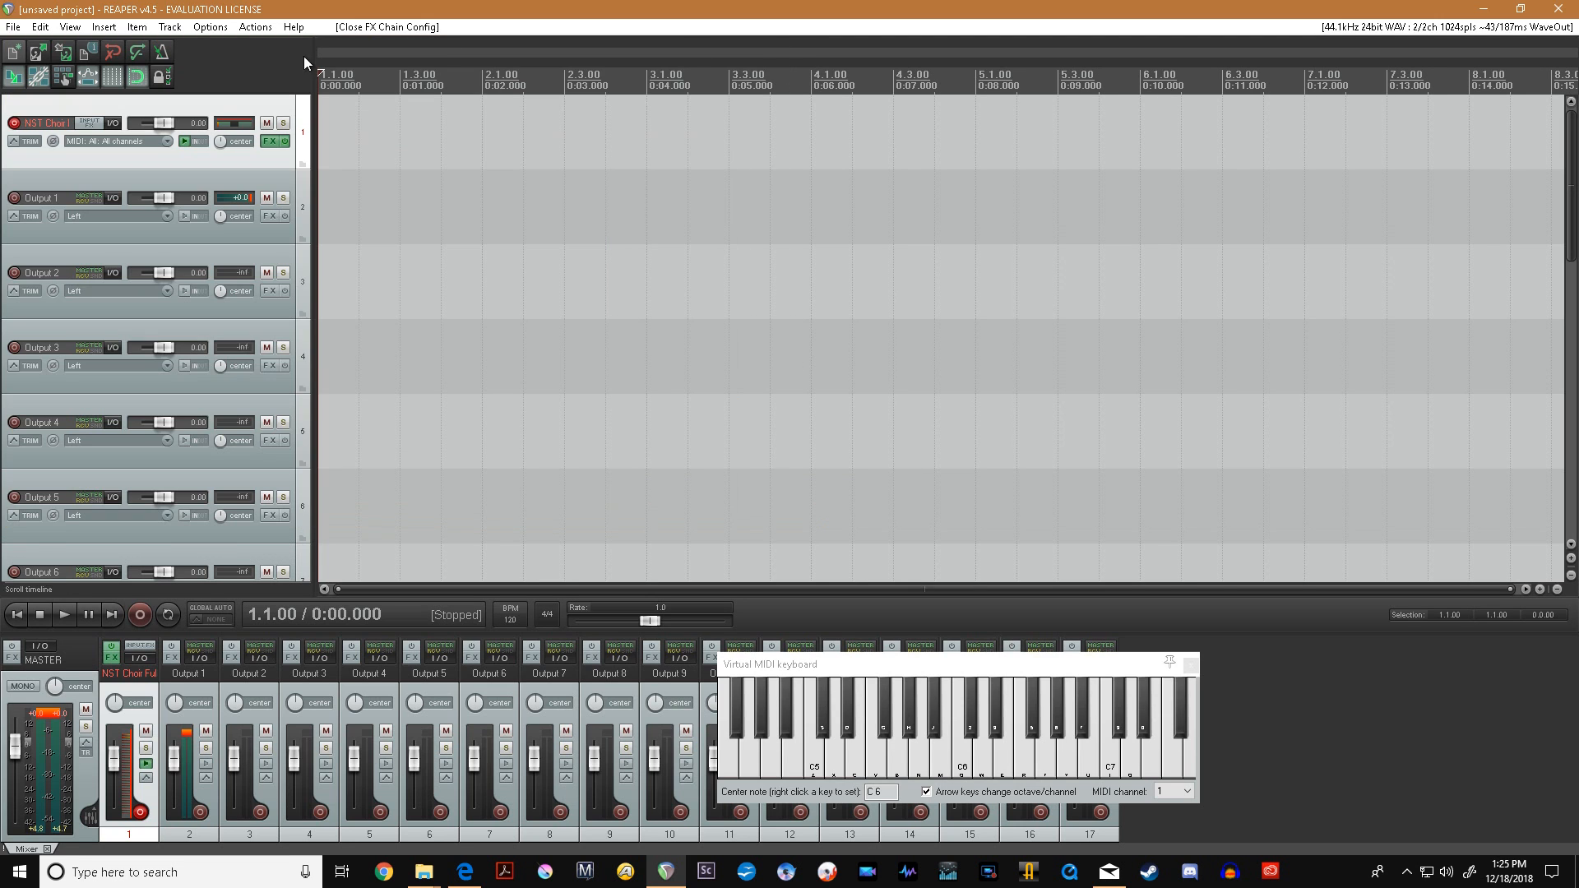
- Start a new empty project without saving the current choir project
left_click(12, 54)
left_click(800, 483)
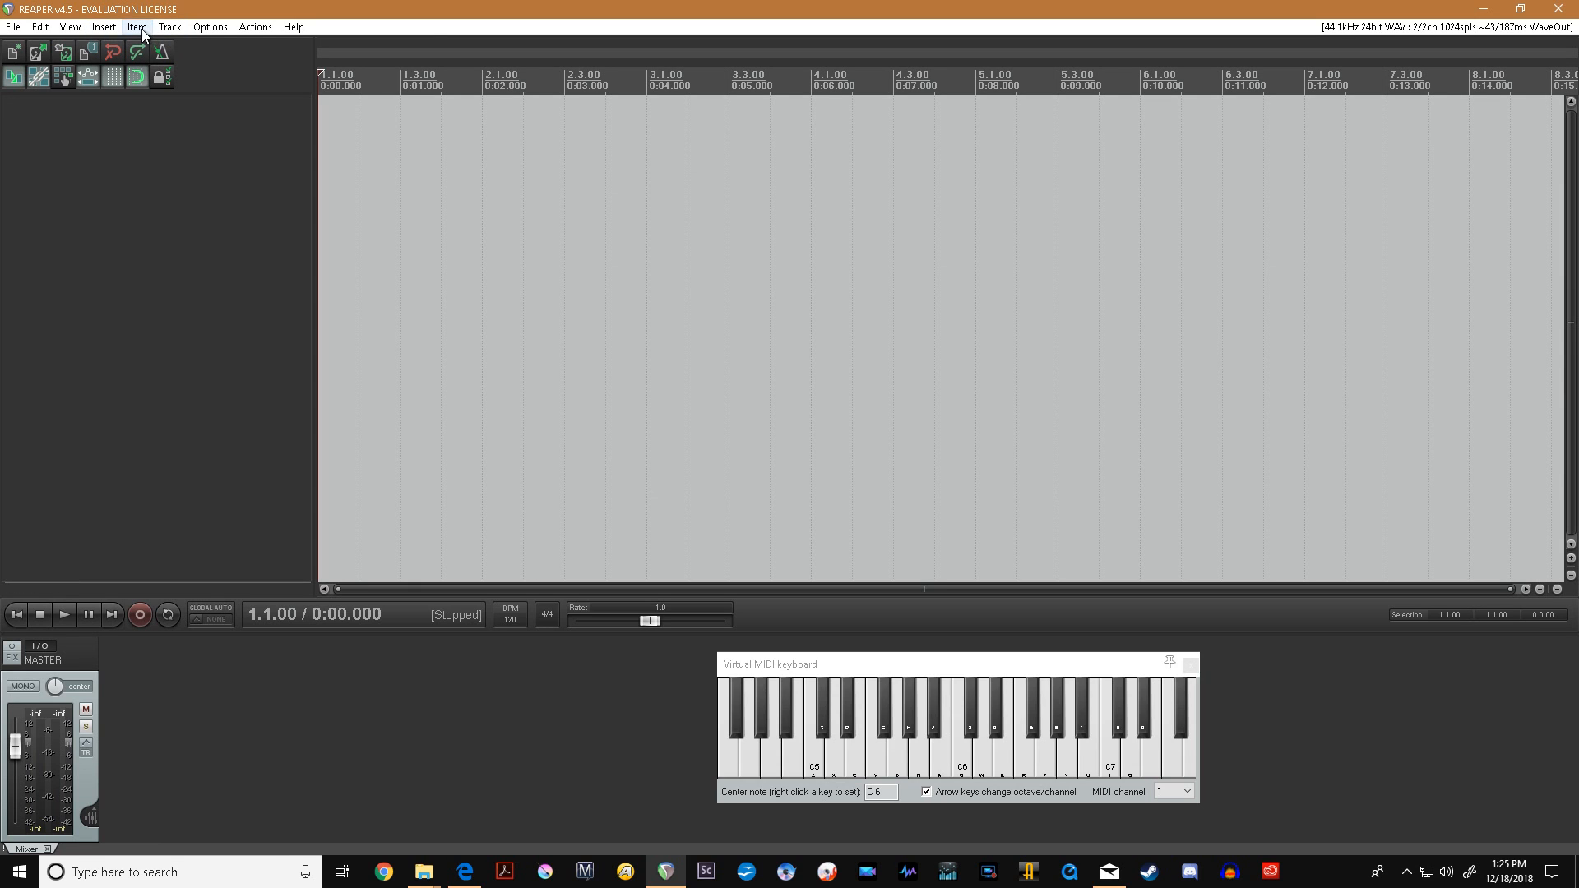
- Insert the Nabla (x64) instrument by Full Bucket Music on a new track
left_click(104, 27)
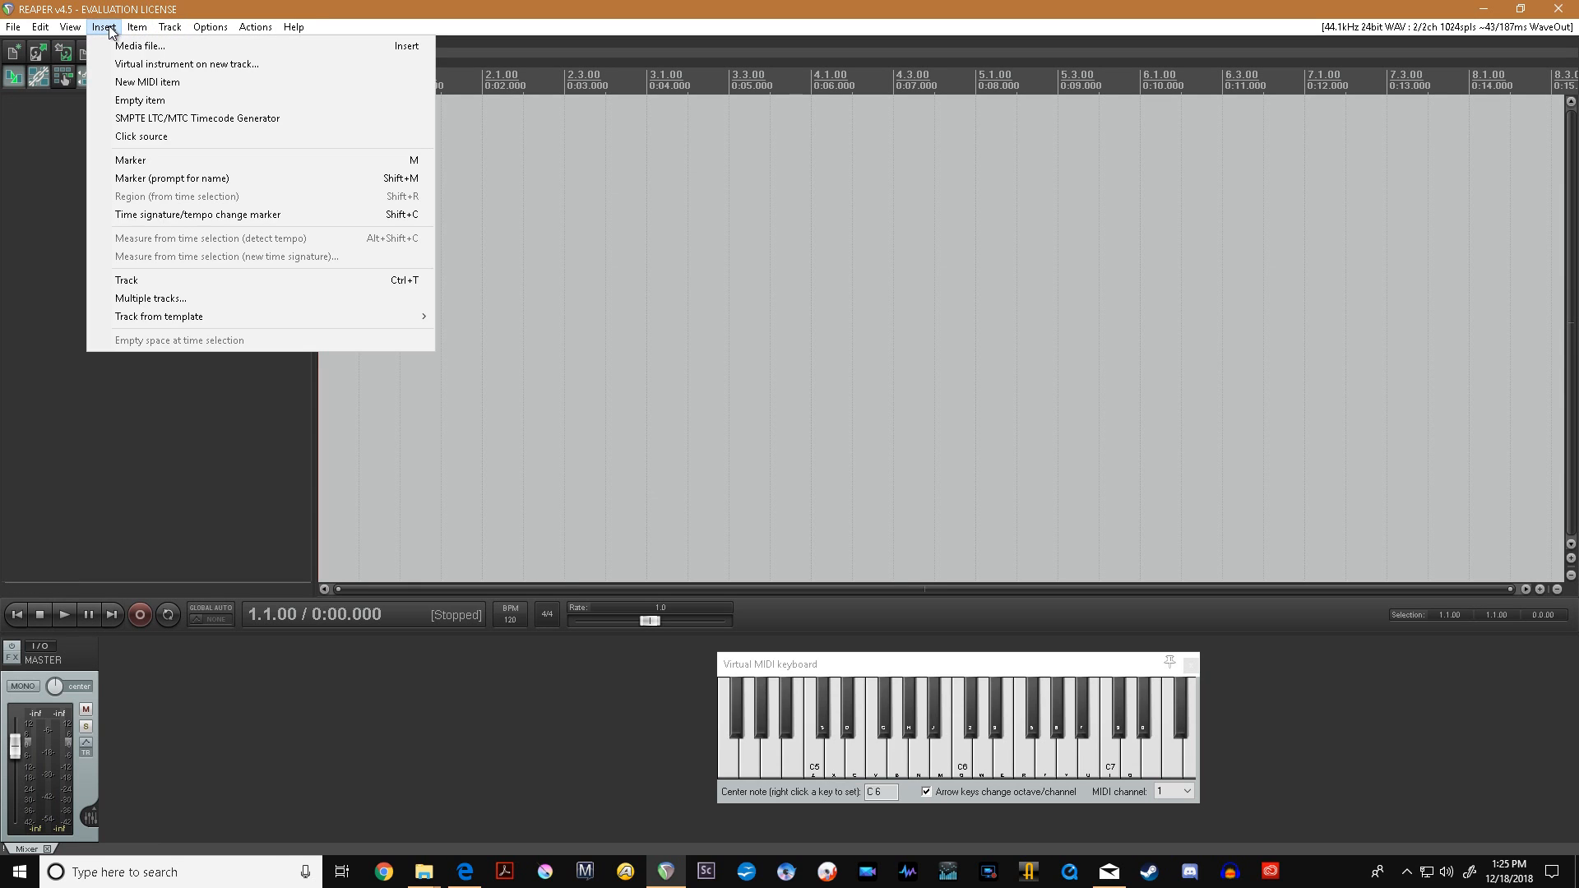
left_click(144, 64)
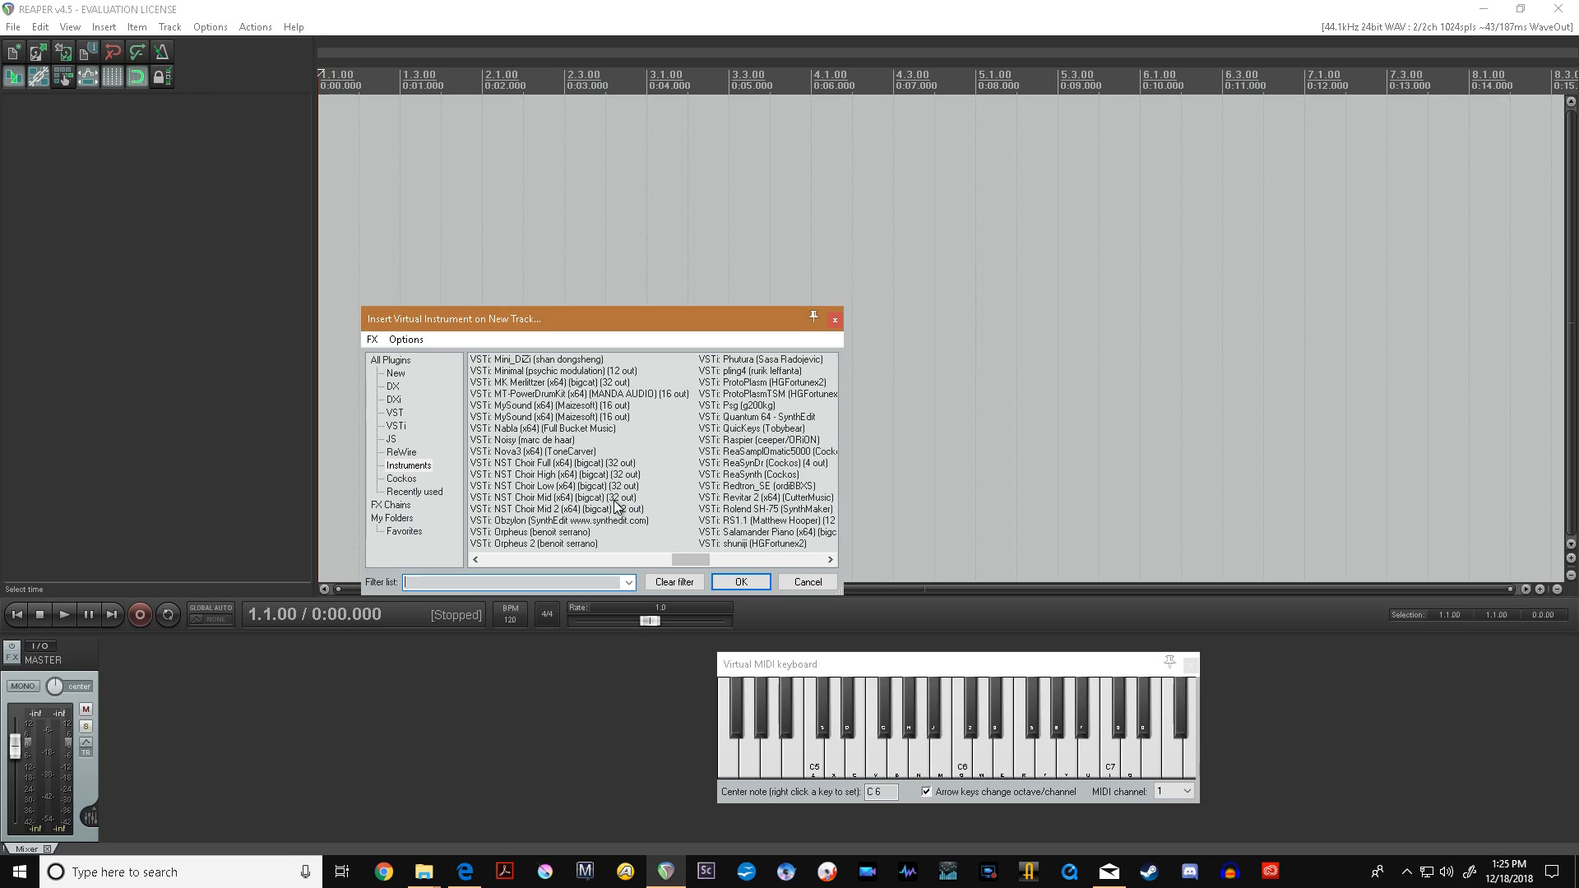
left_click(513, 429)
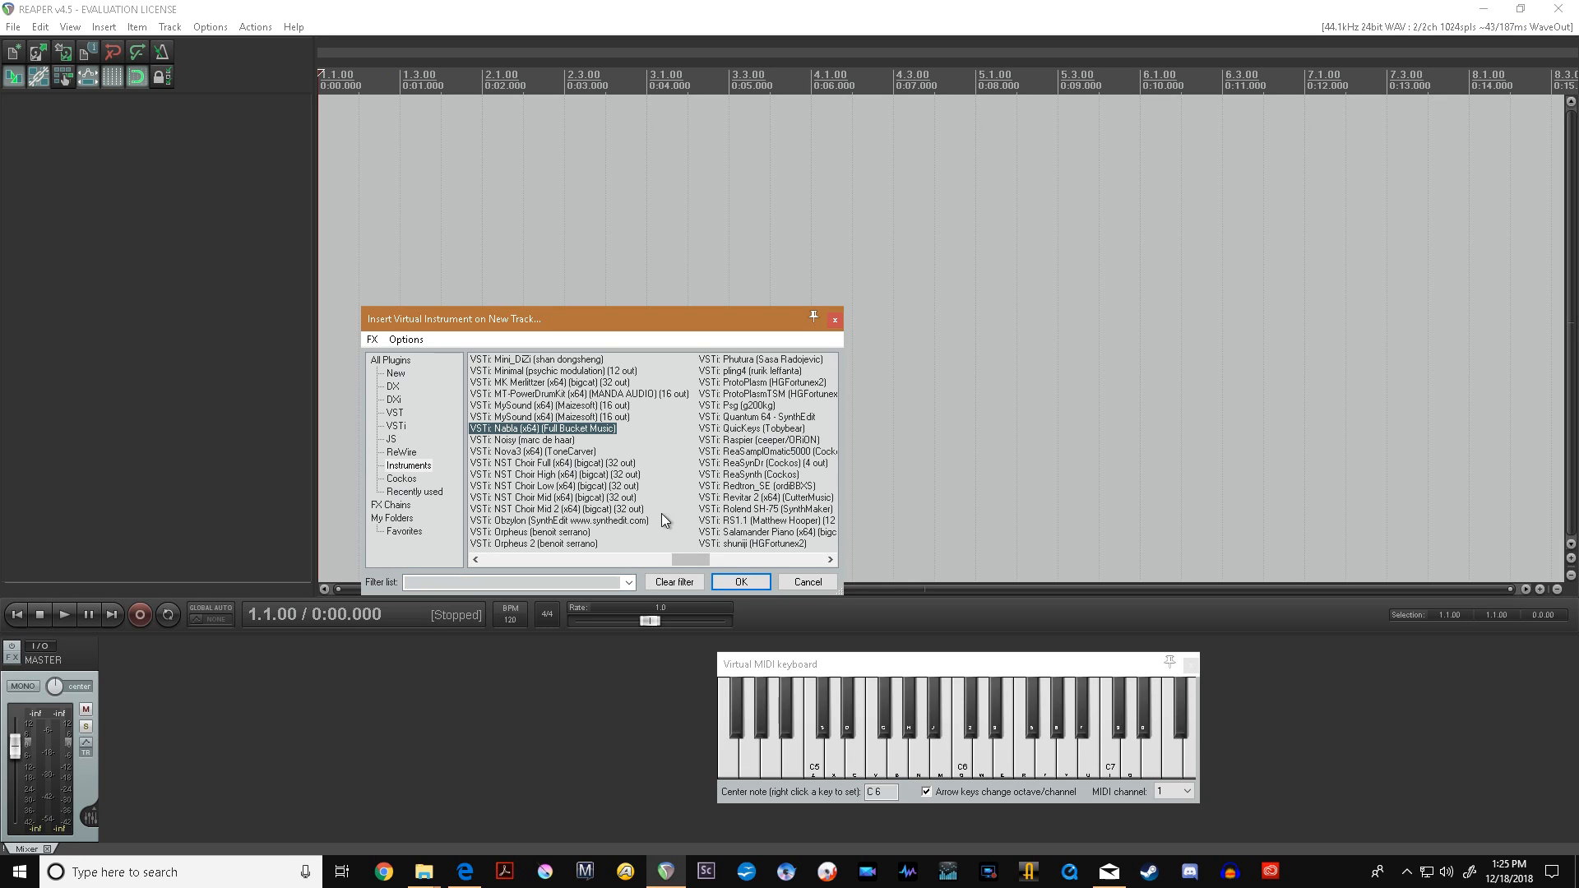
left_click(726, 582)
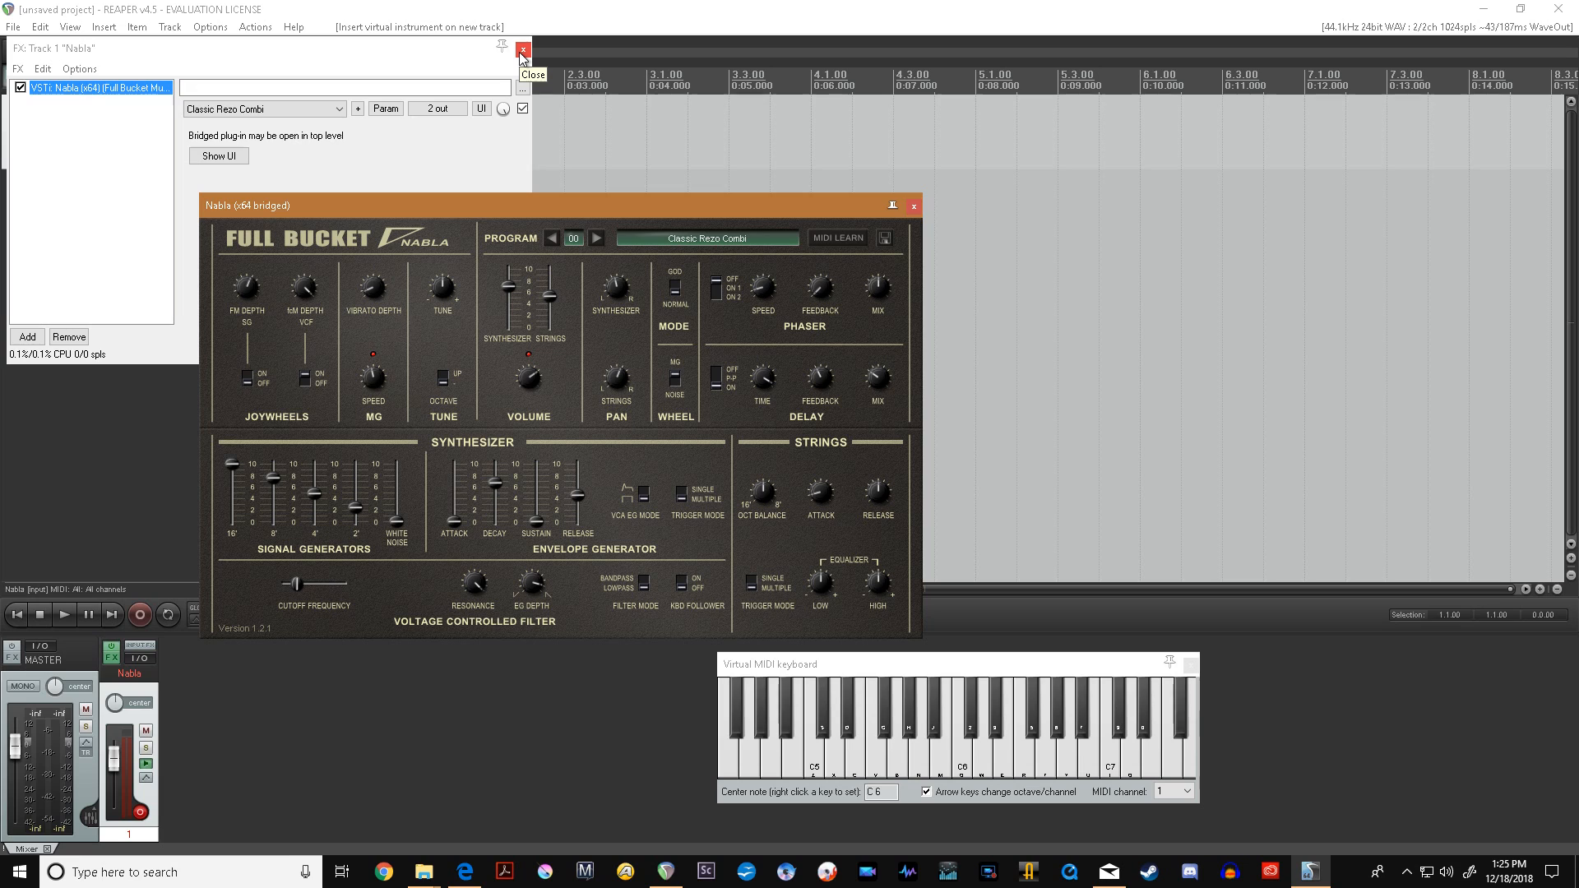
- Play notes and chords on the virtual MIDI keyboard to test Nabla's Classic Rezo Combi program
left_click(809, 675)
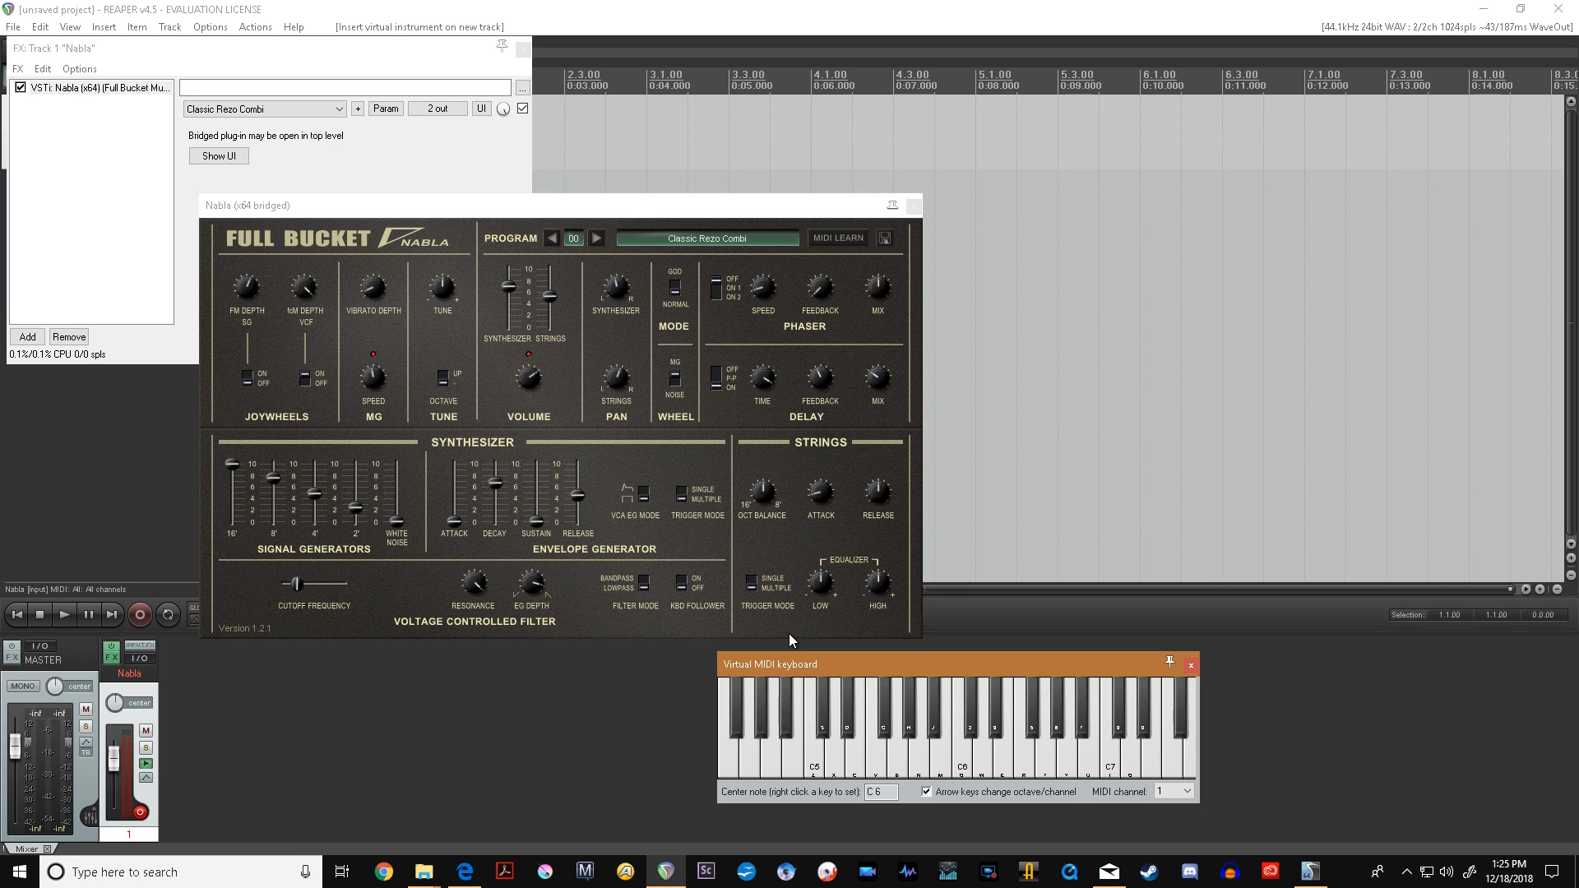
key("v")
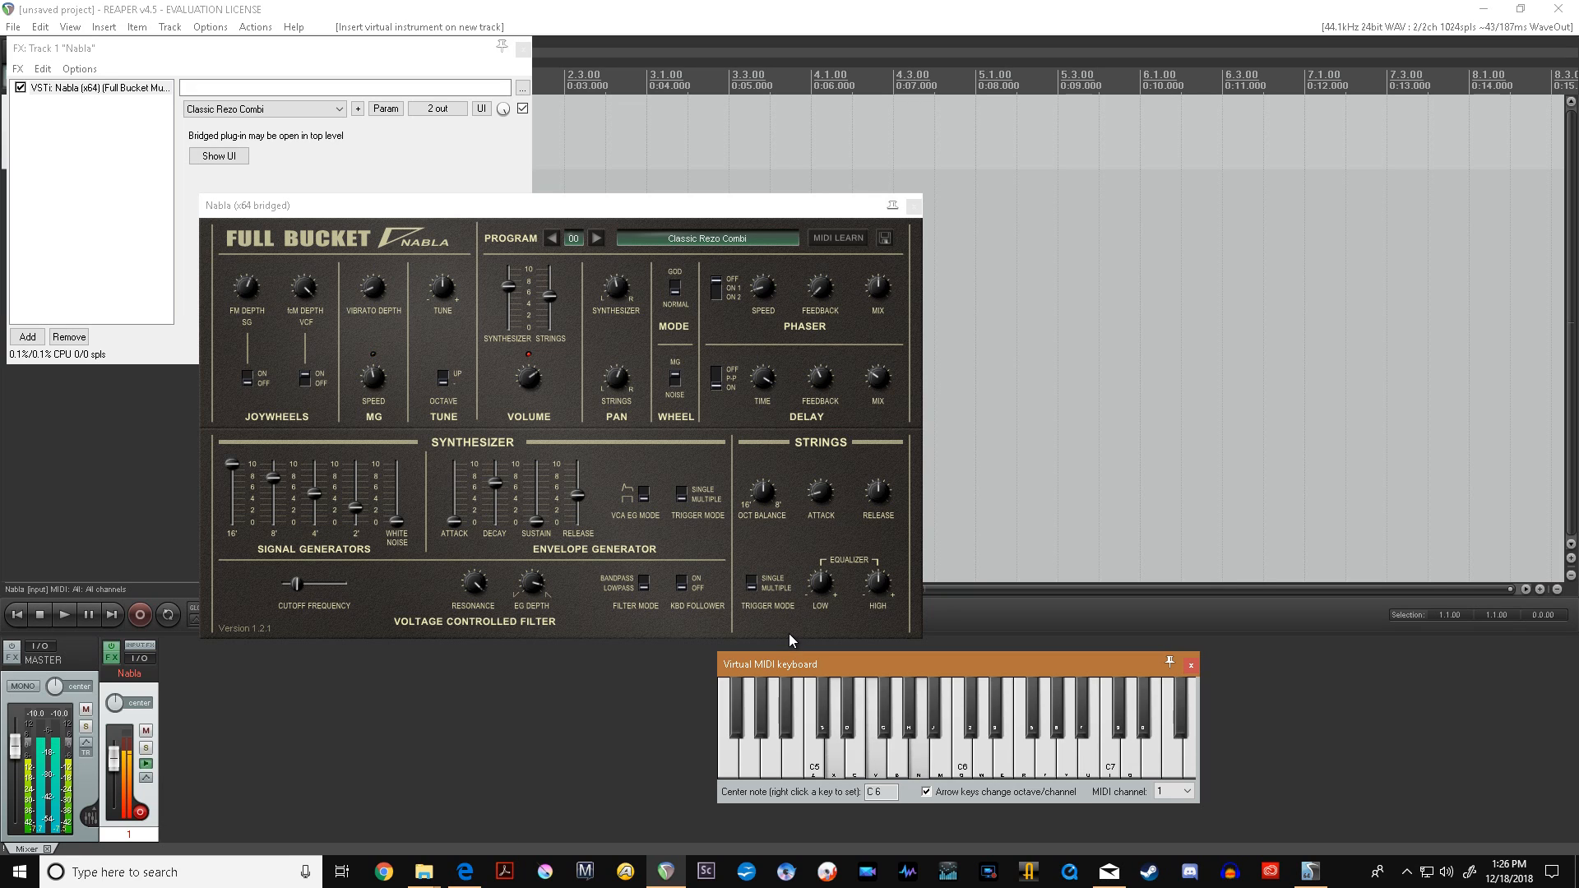
key("c")
key("b")
key("m")
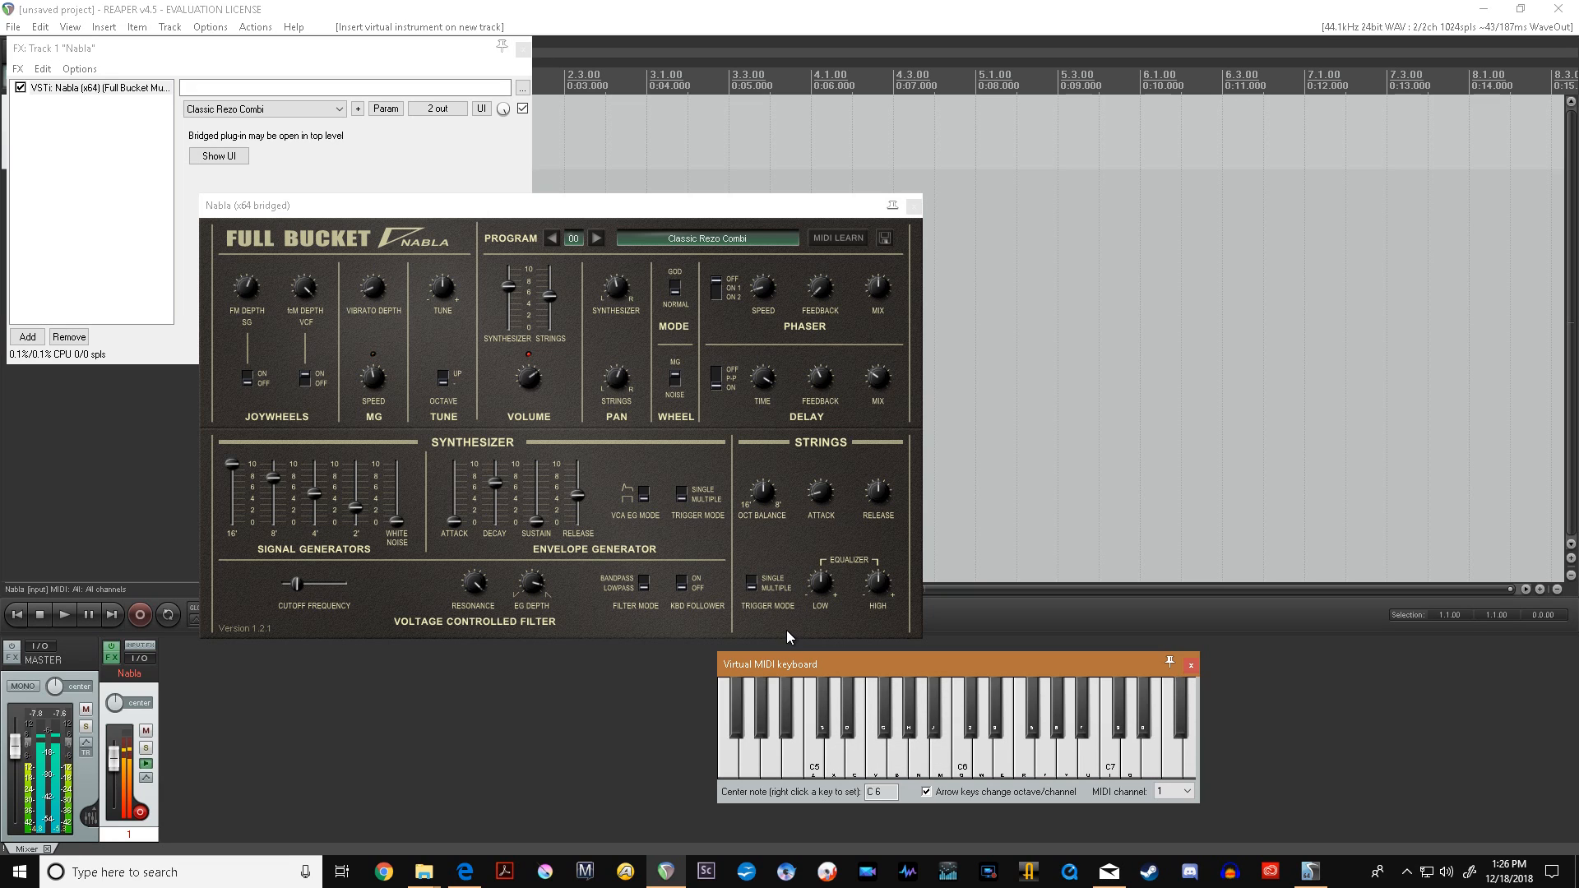
key("h")
key("c")
key("b")
key("m")
key("c")
key("b")
key("m")
key("c")
key("b")
key("c")
key("m")
key("b")
key("m")
key("x")
key("v")
key("n")
key("x")
key("v")
key("n")
key("z")
key("c")
key("b")
key("z")
key("c")
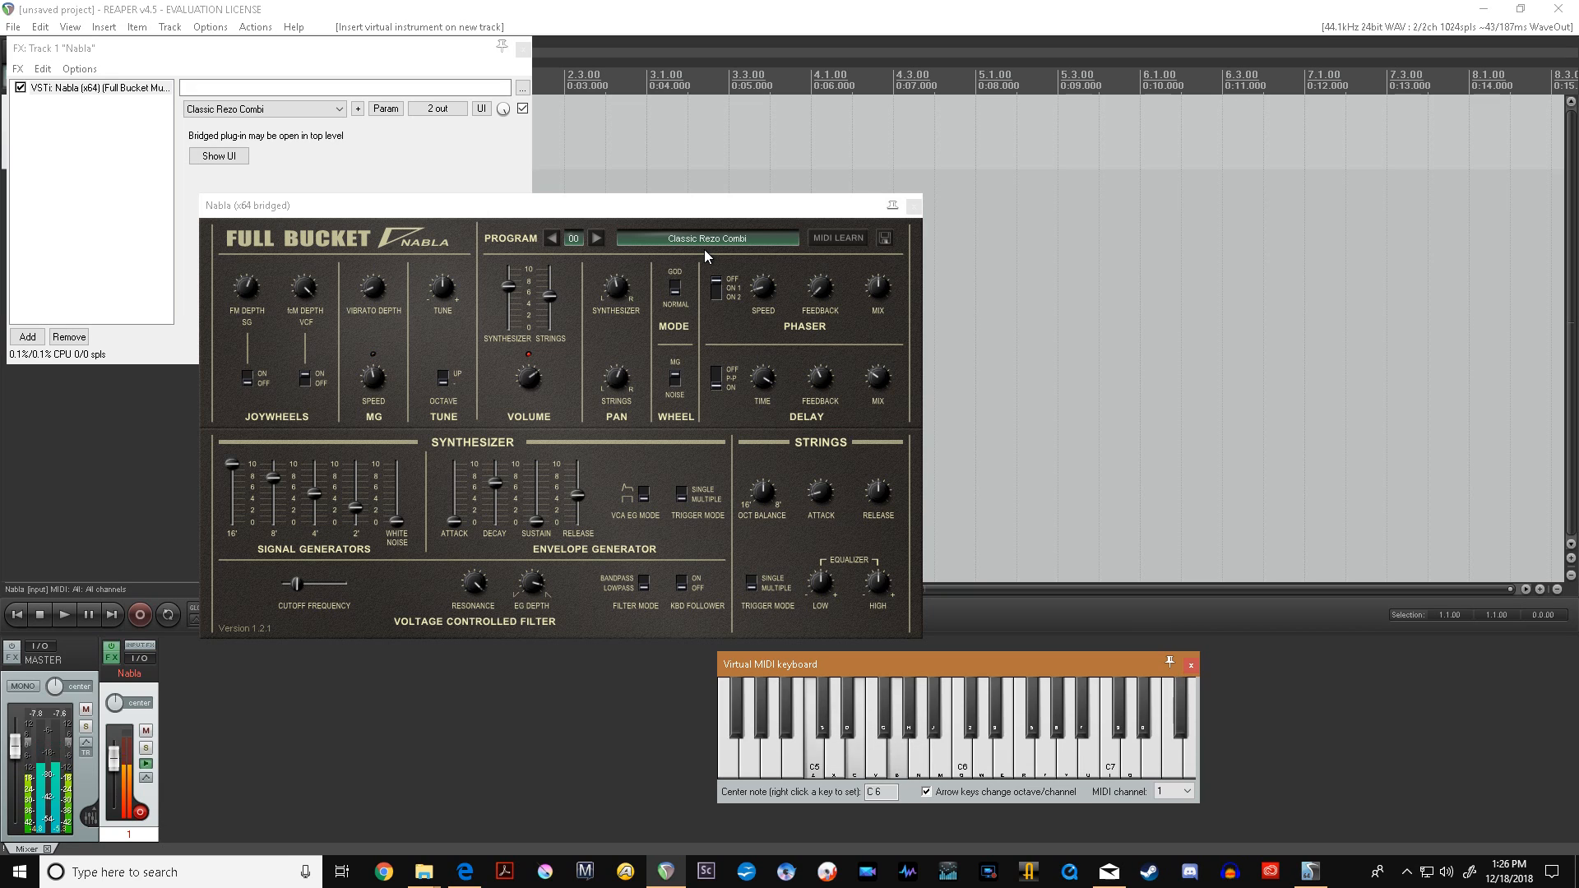
key("v")
key("n")
key("c")
key("b")
key("m")
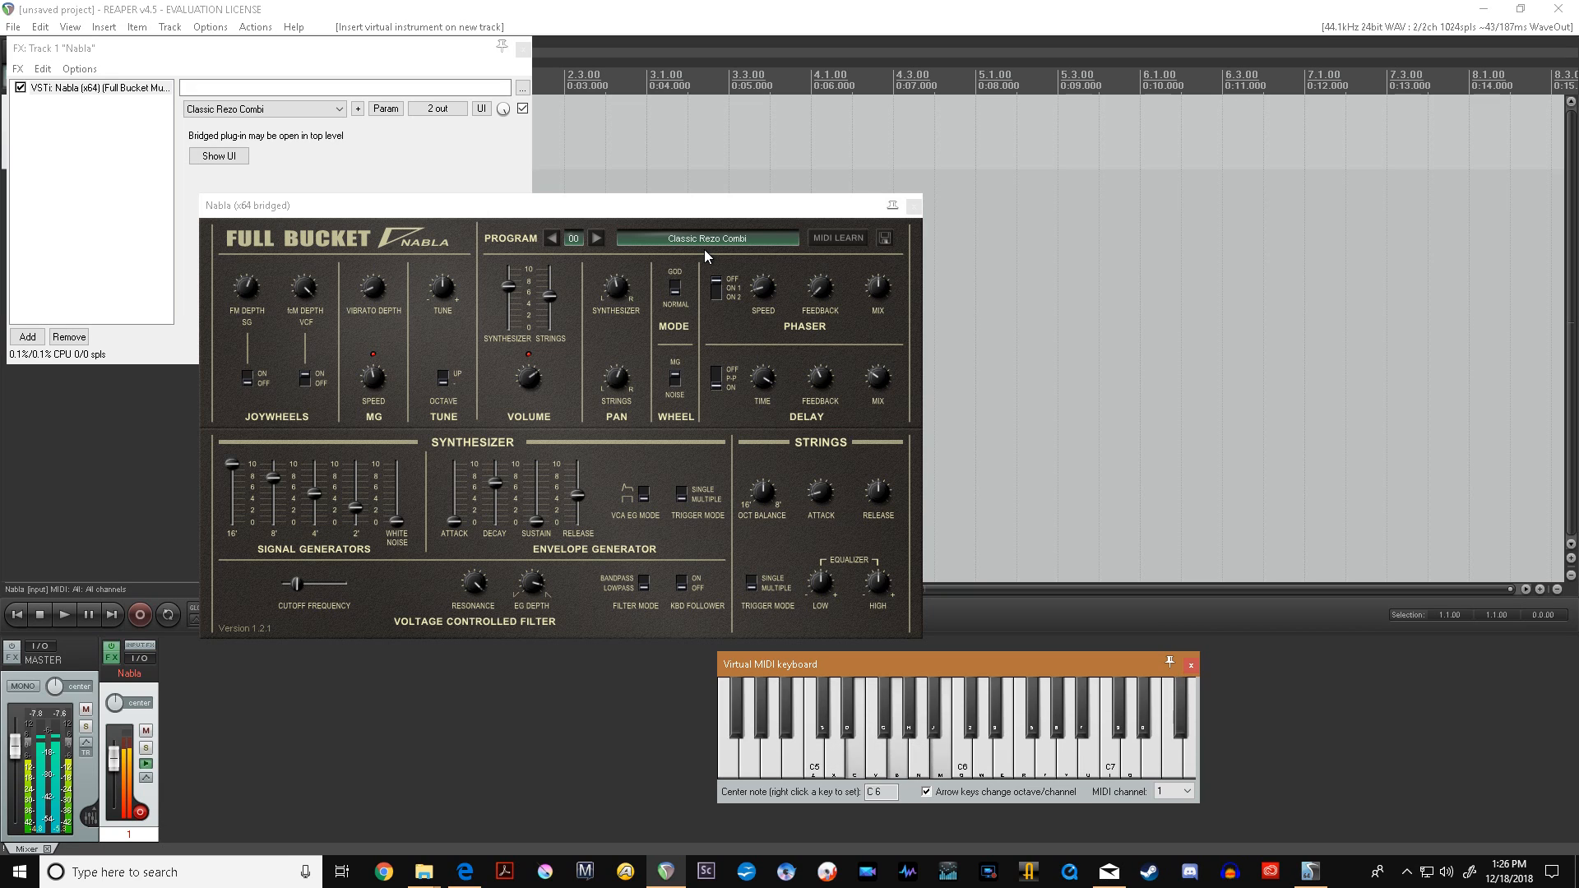
key("c")
key("g")
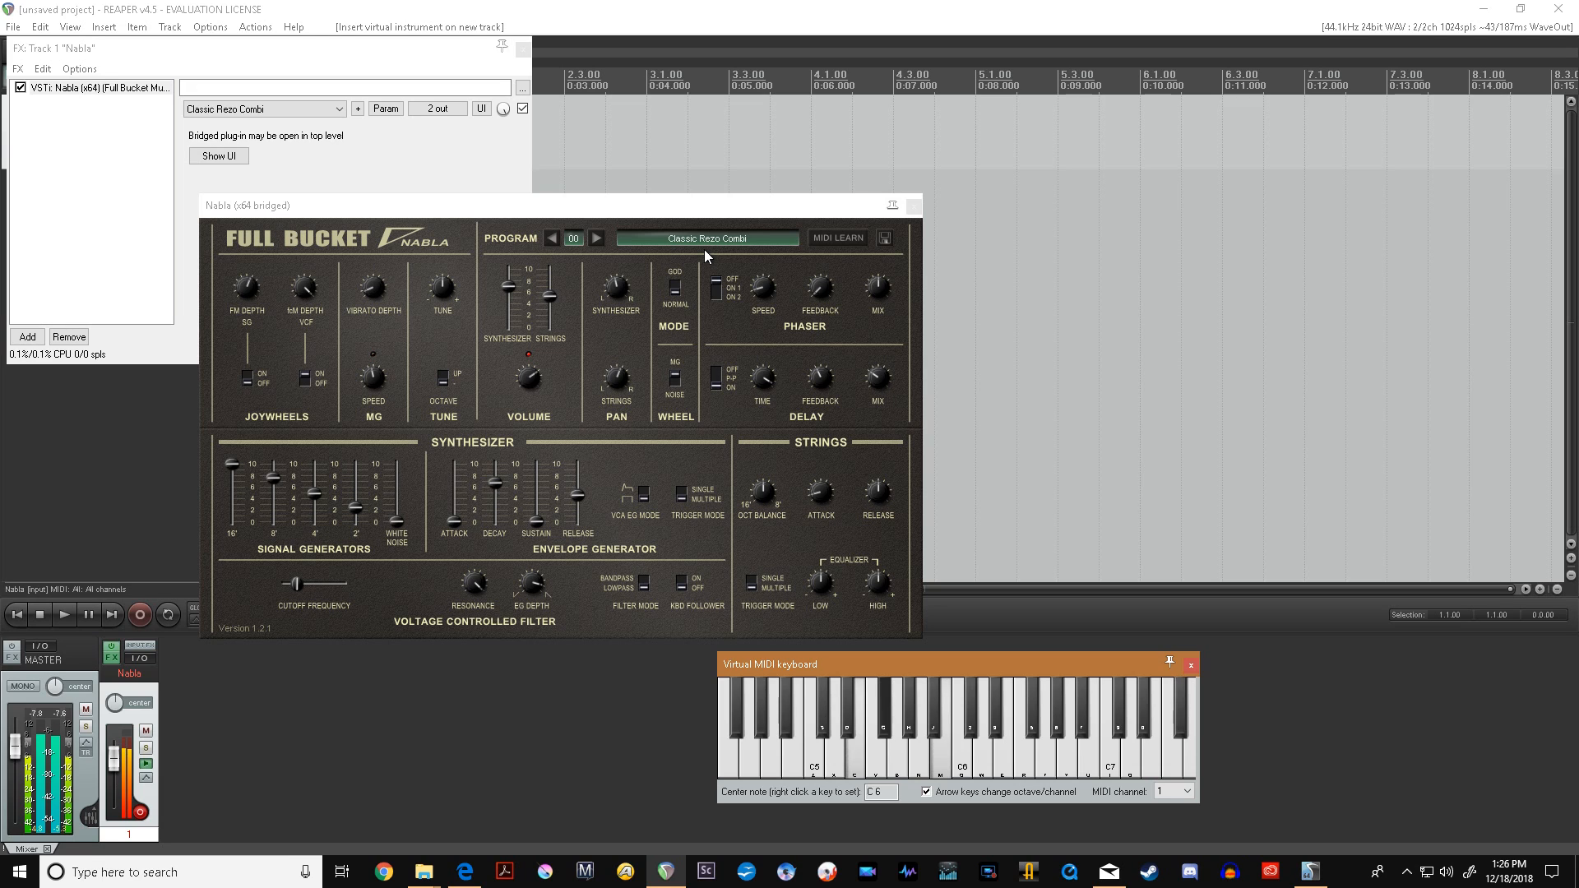
key("c")
key("b")
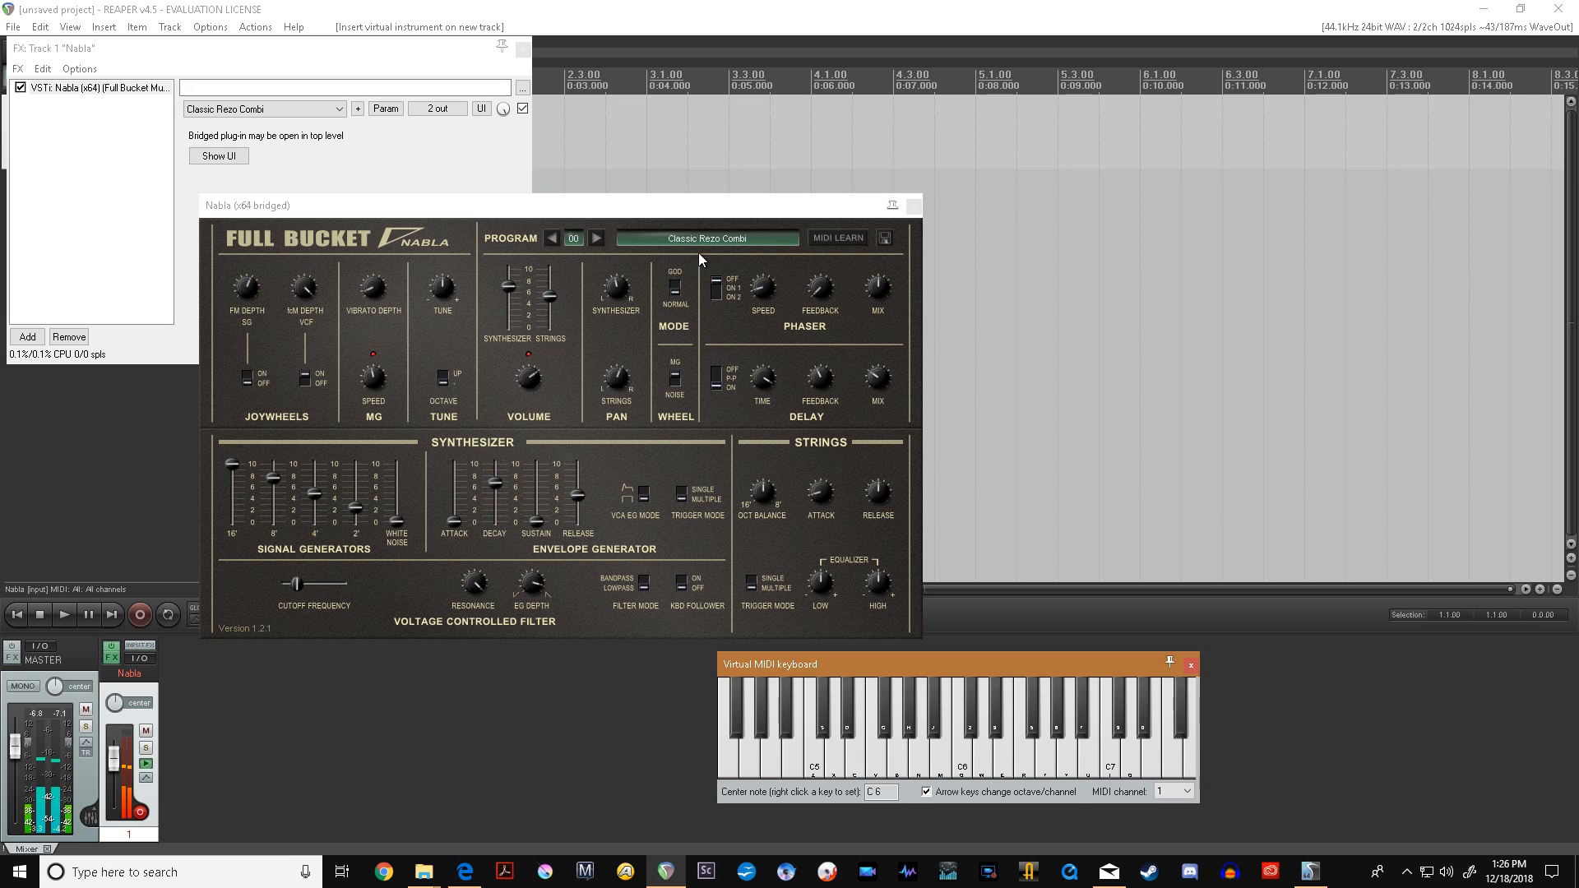
- Switch Nabla to program 01, Phased String, and test it with notes on the virtual MIDI keyboard
left_click(598, 239)
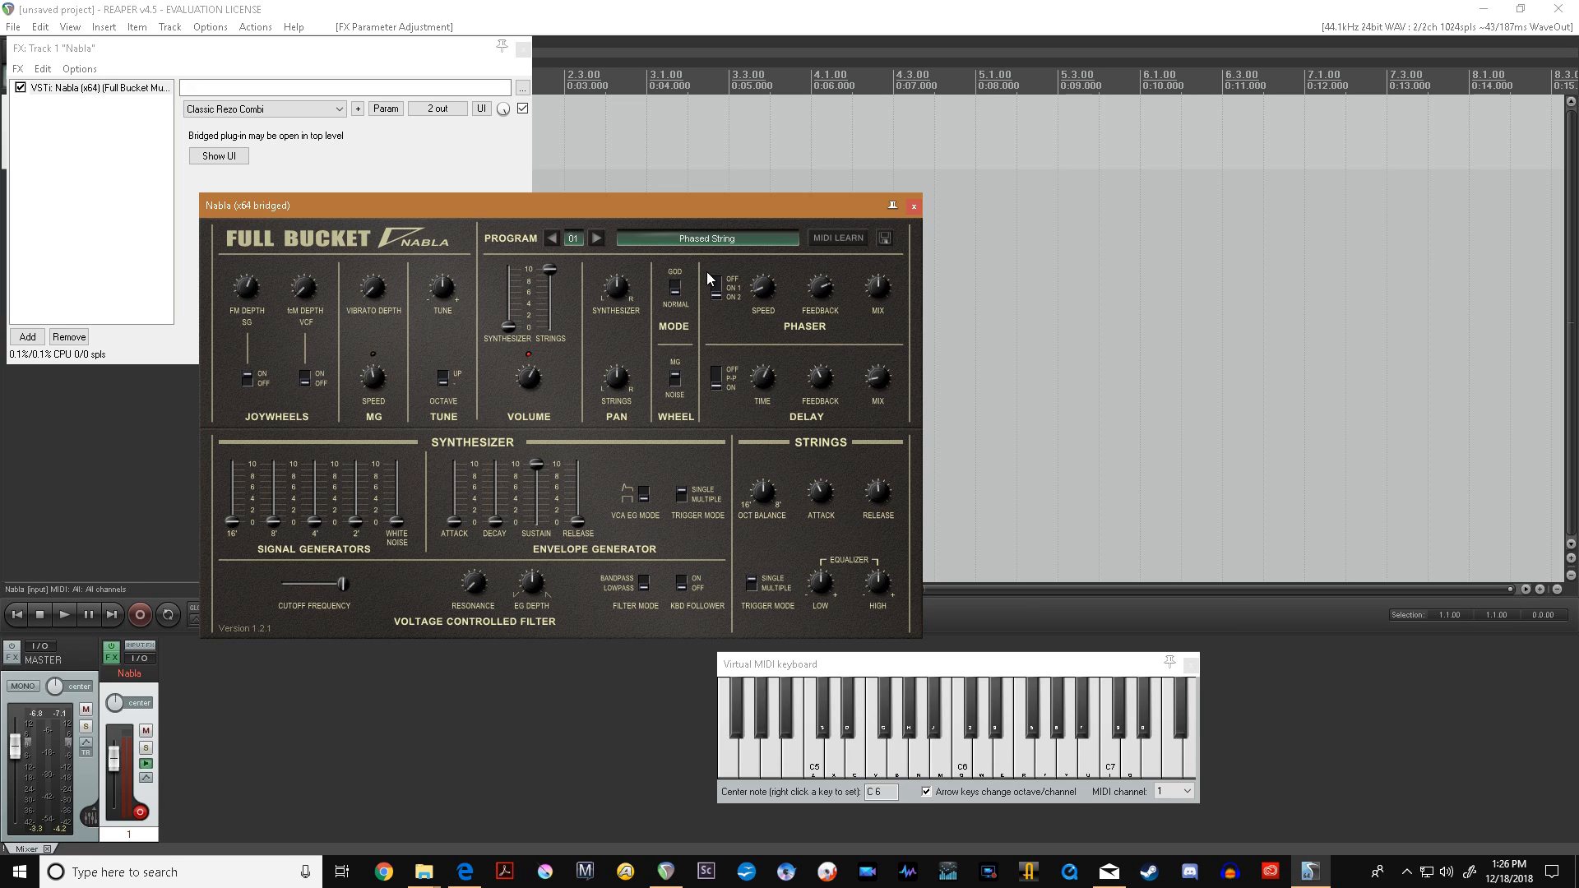
left_click(858, 668)
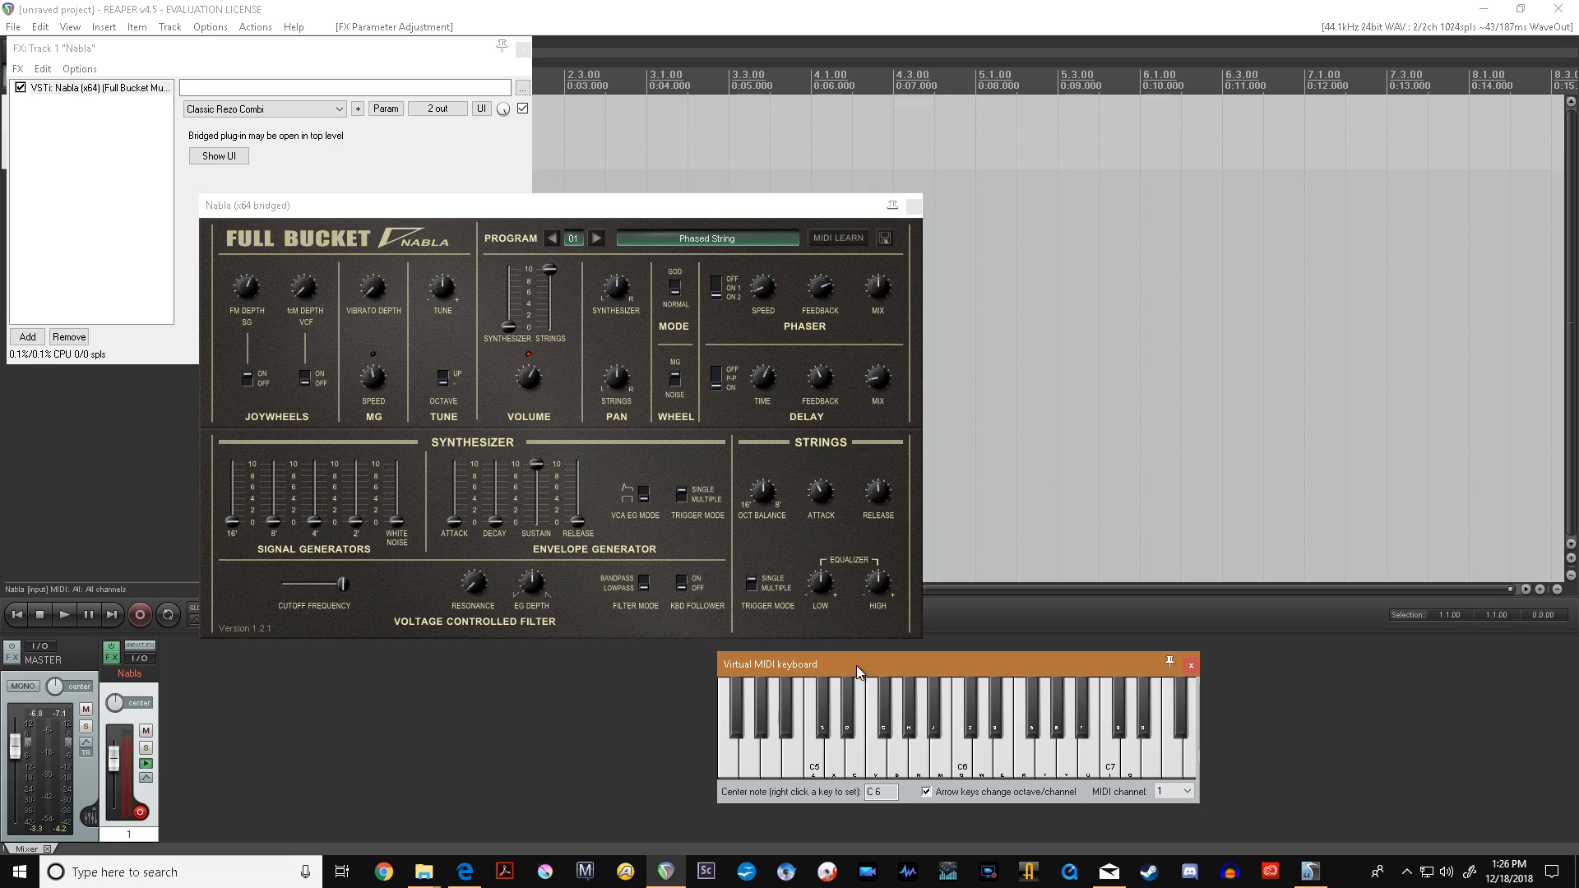
key("c")
key("g")
key("m")
key("b")
key("m")
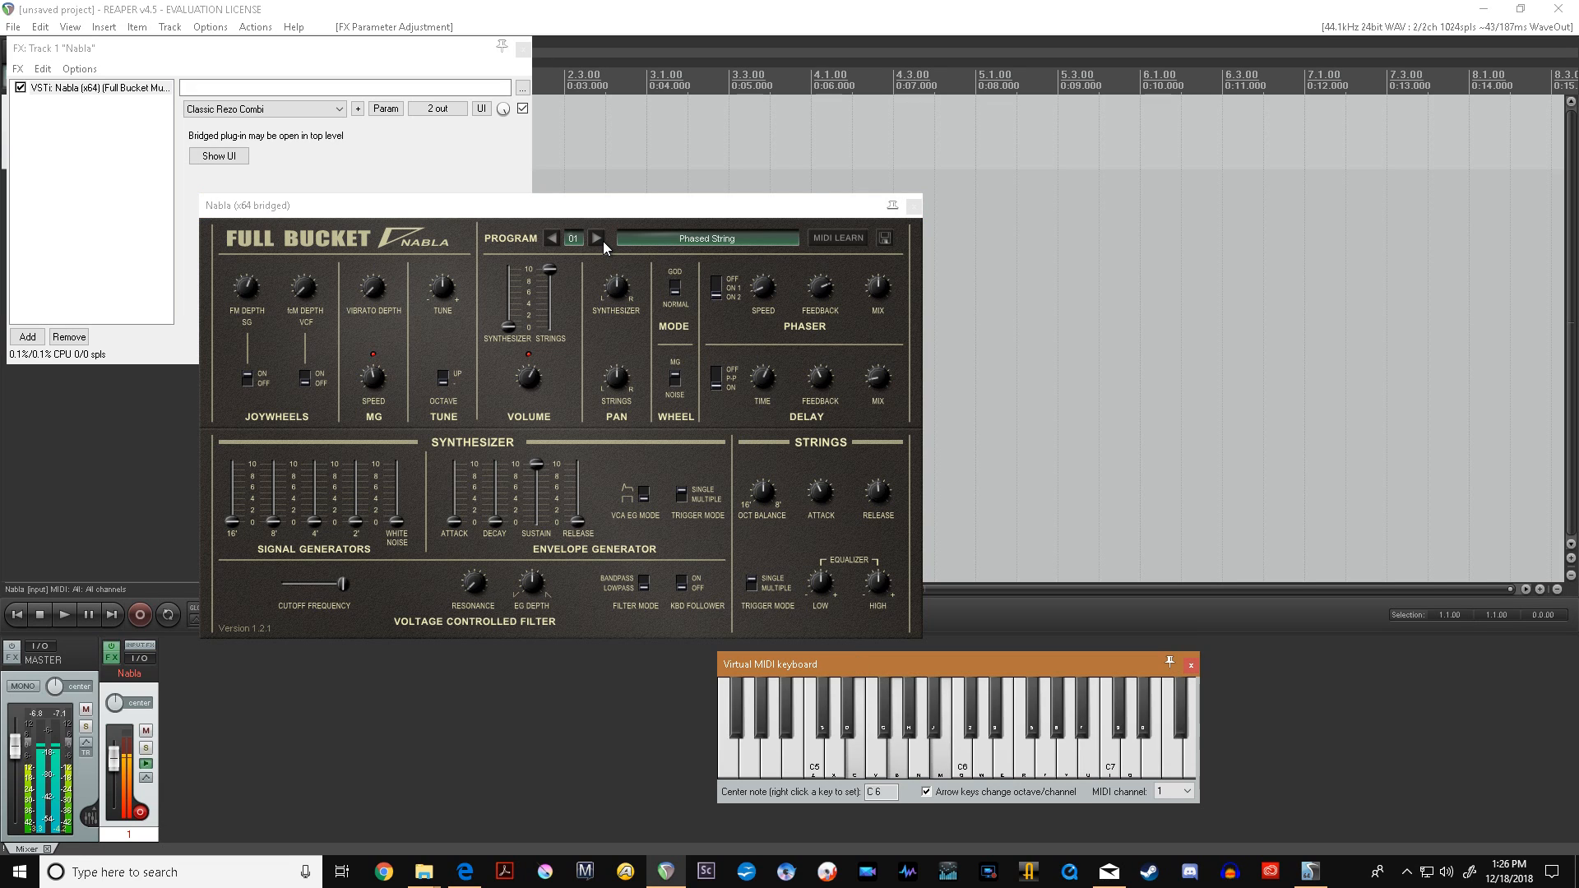
- Play a few more notes with Nabla's Phased String program and close the Nabla interface and the track's FX window
key("c")
key("m")
key("g")
key("c")
key("b")
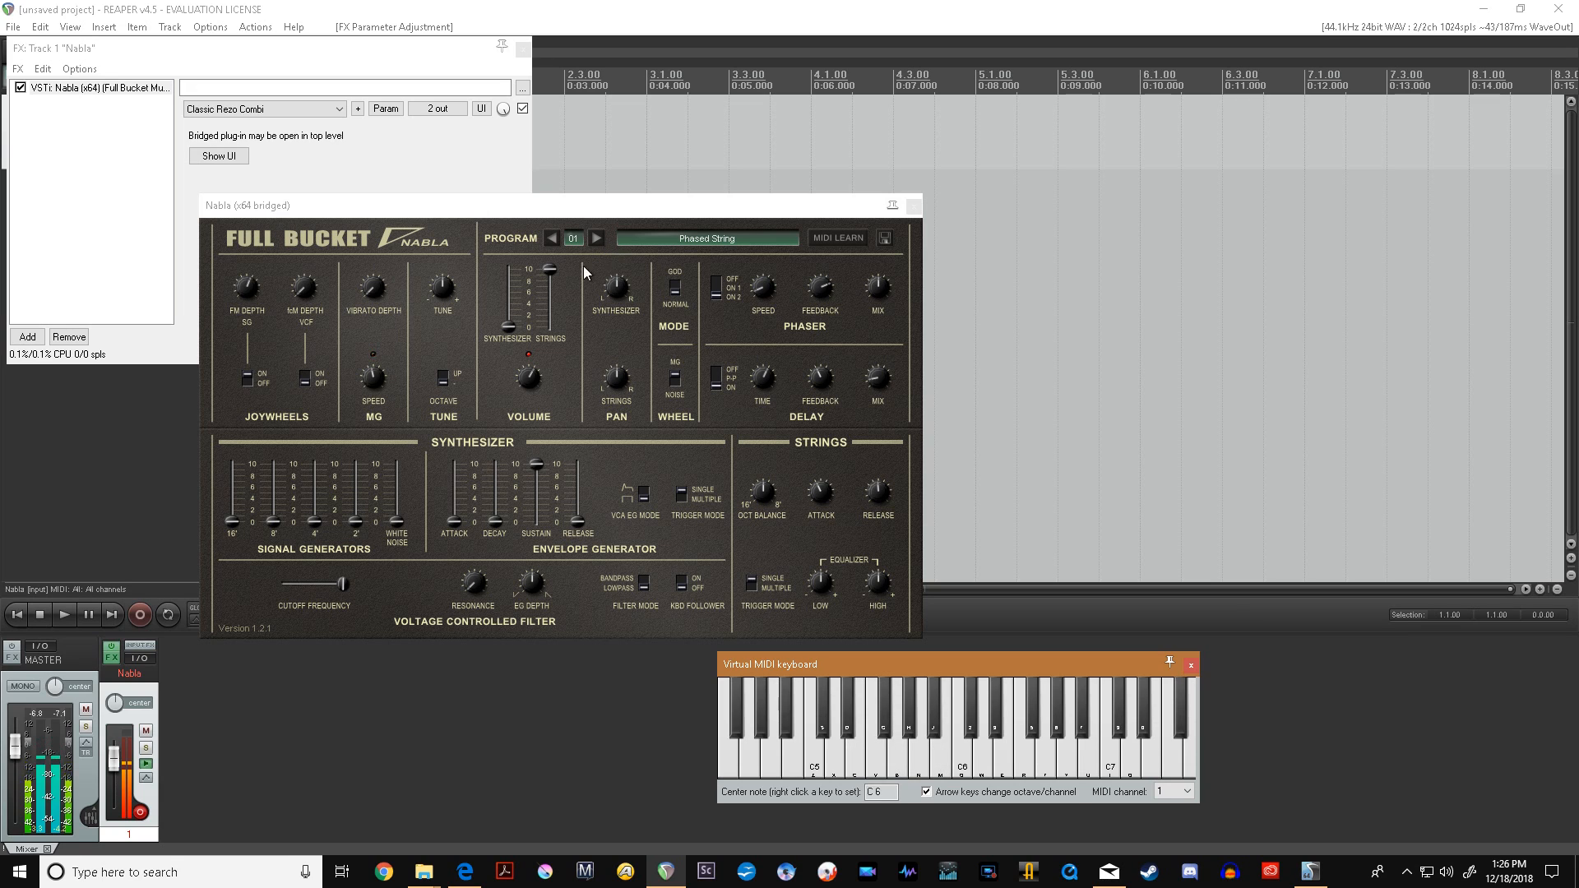
left_click(913, 206)
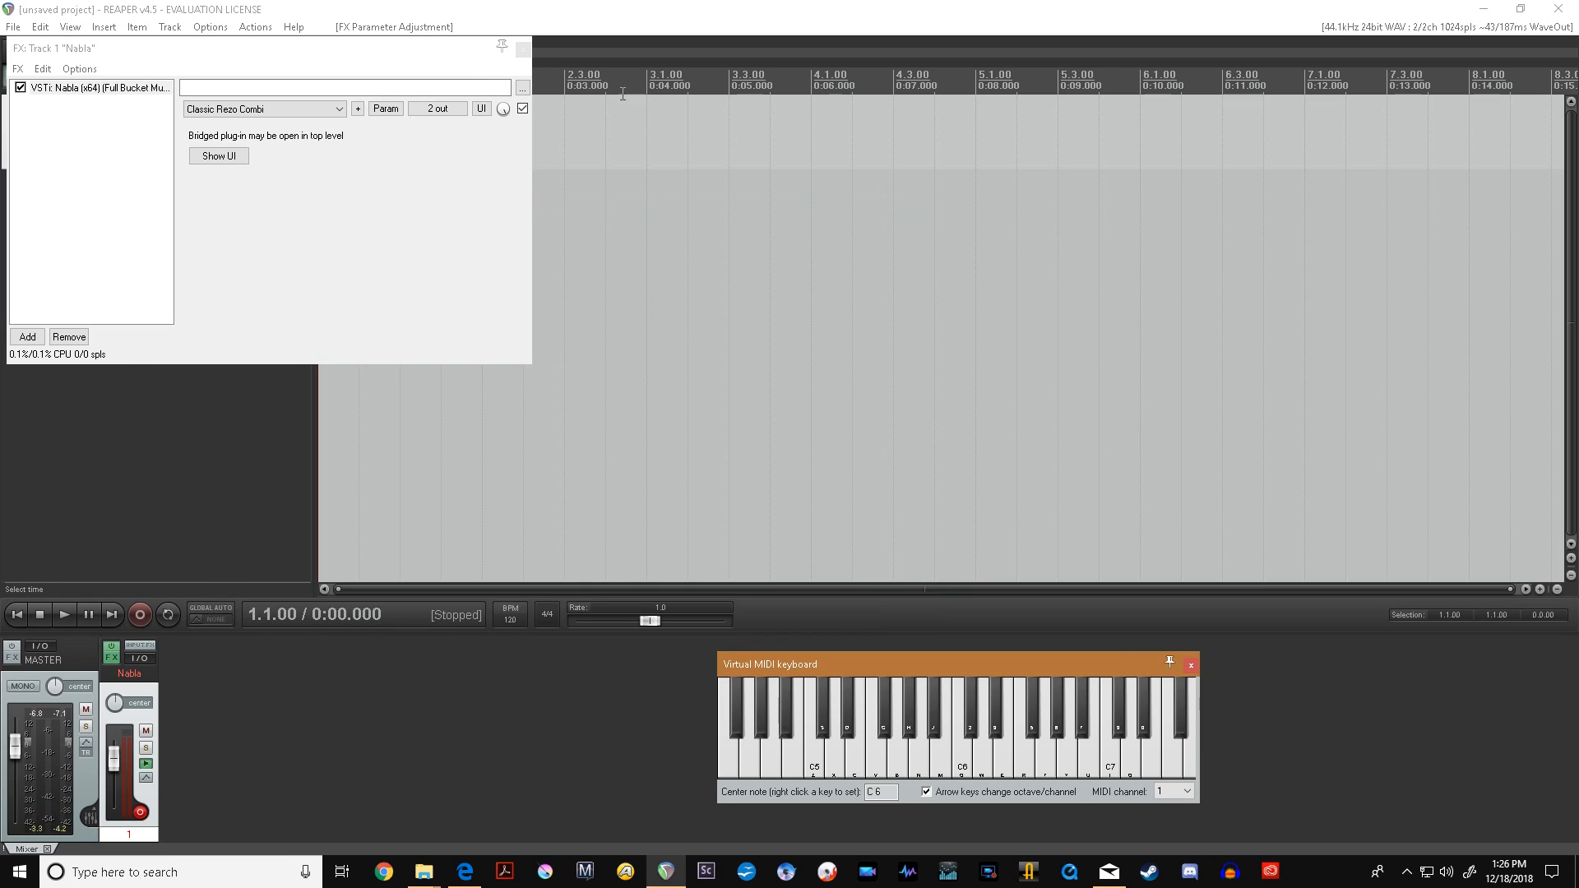
left_click(522, 49)
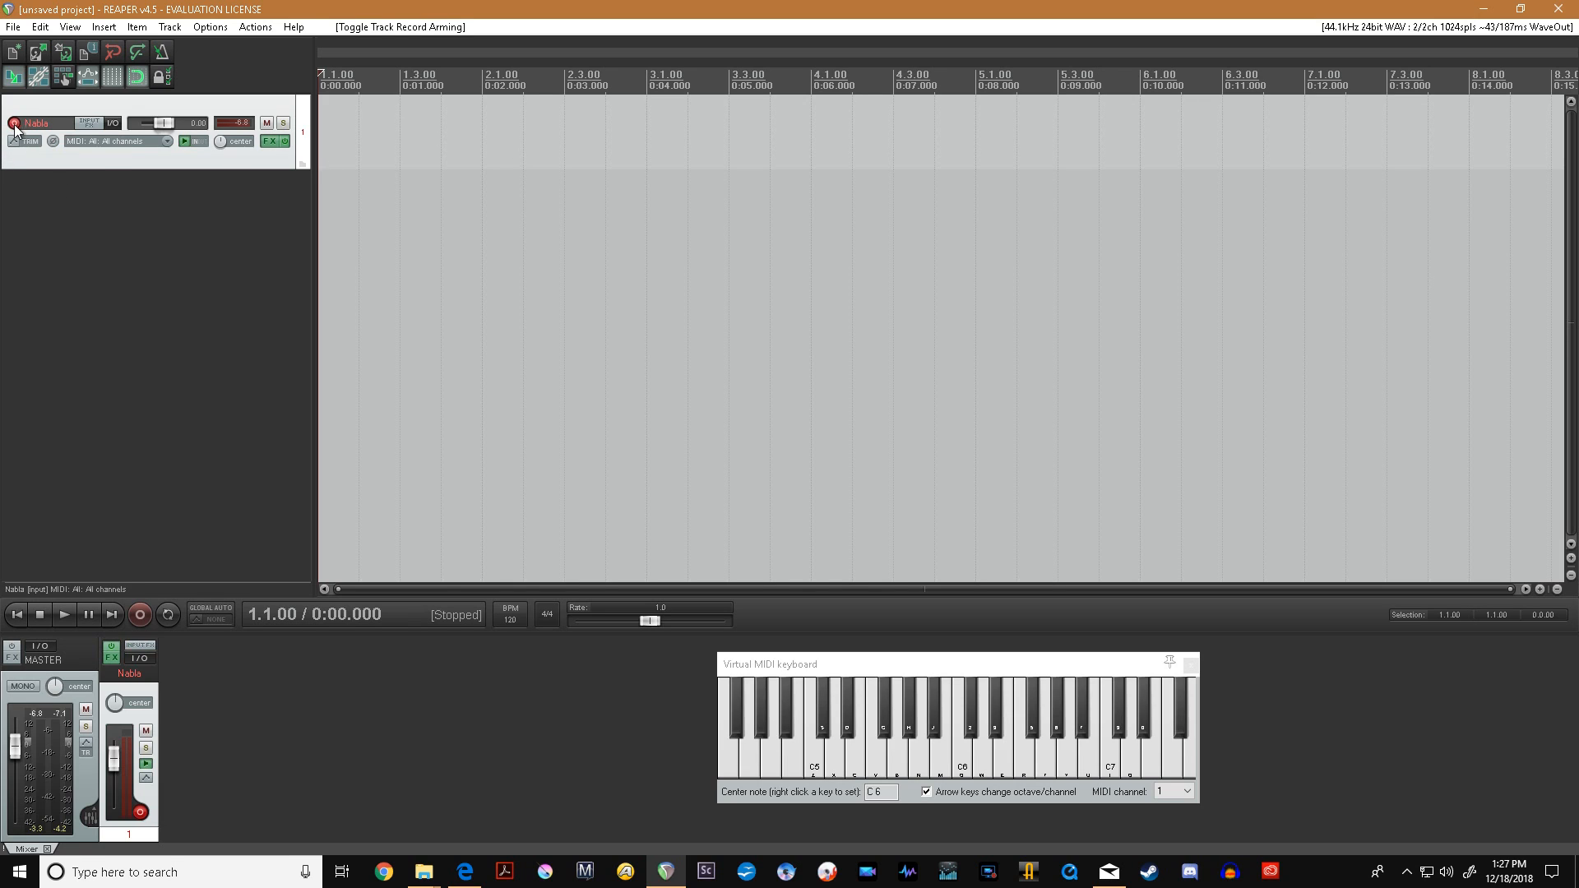
- Start recording on the armed Nabla track and play a series of sustained chords on the virtual MIDI keyboard
left_click(139, 616)
key("m")
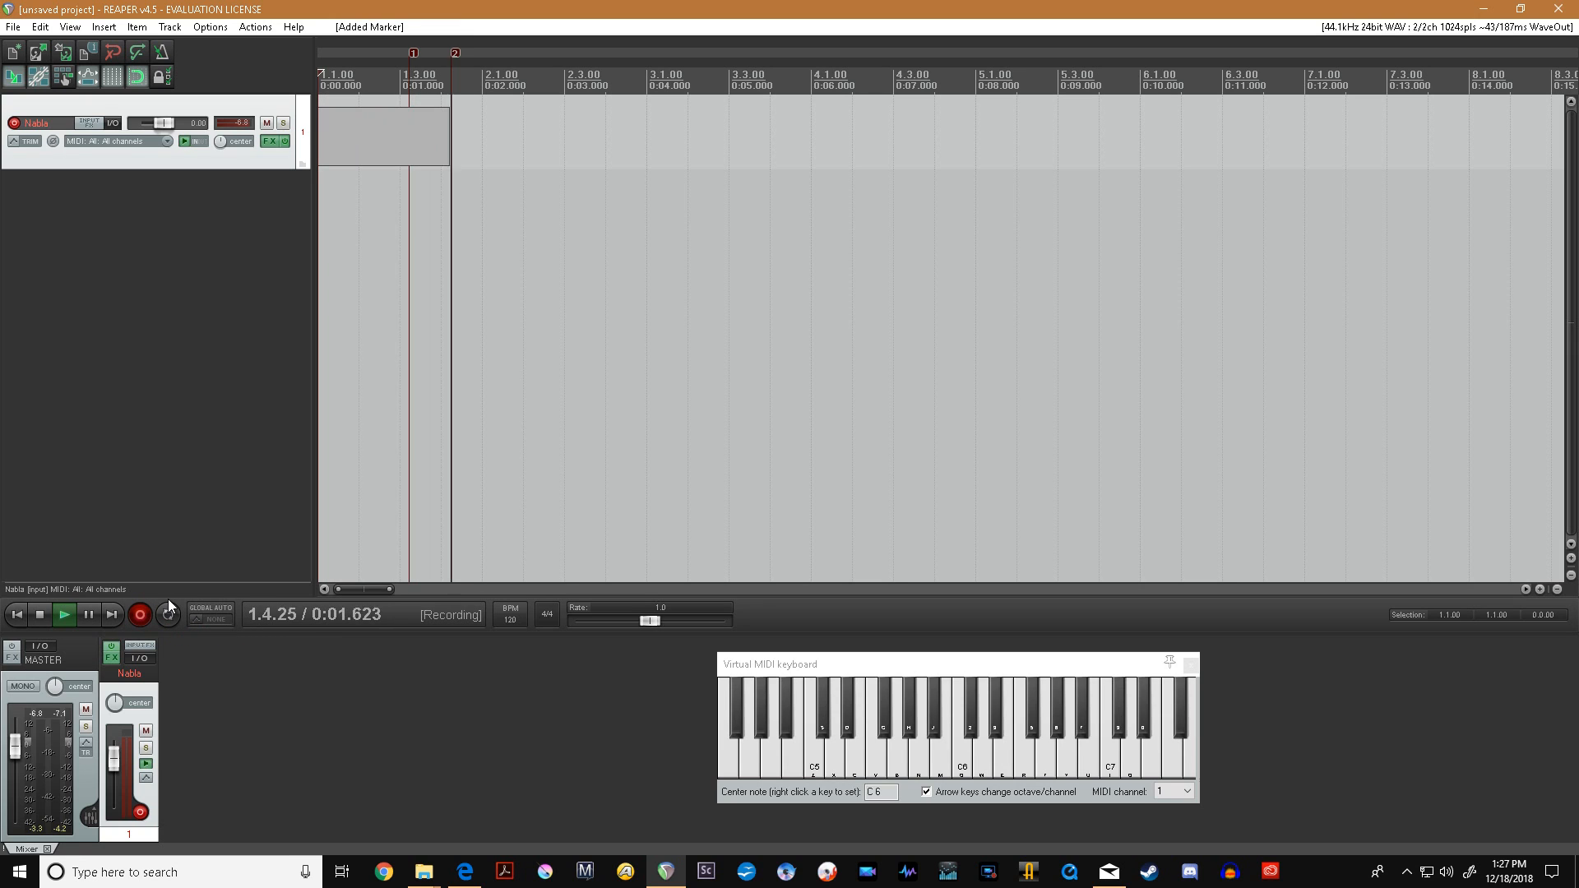
key("m")
key("m")
key("m")
left_click(827, 673)
key("m")
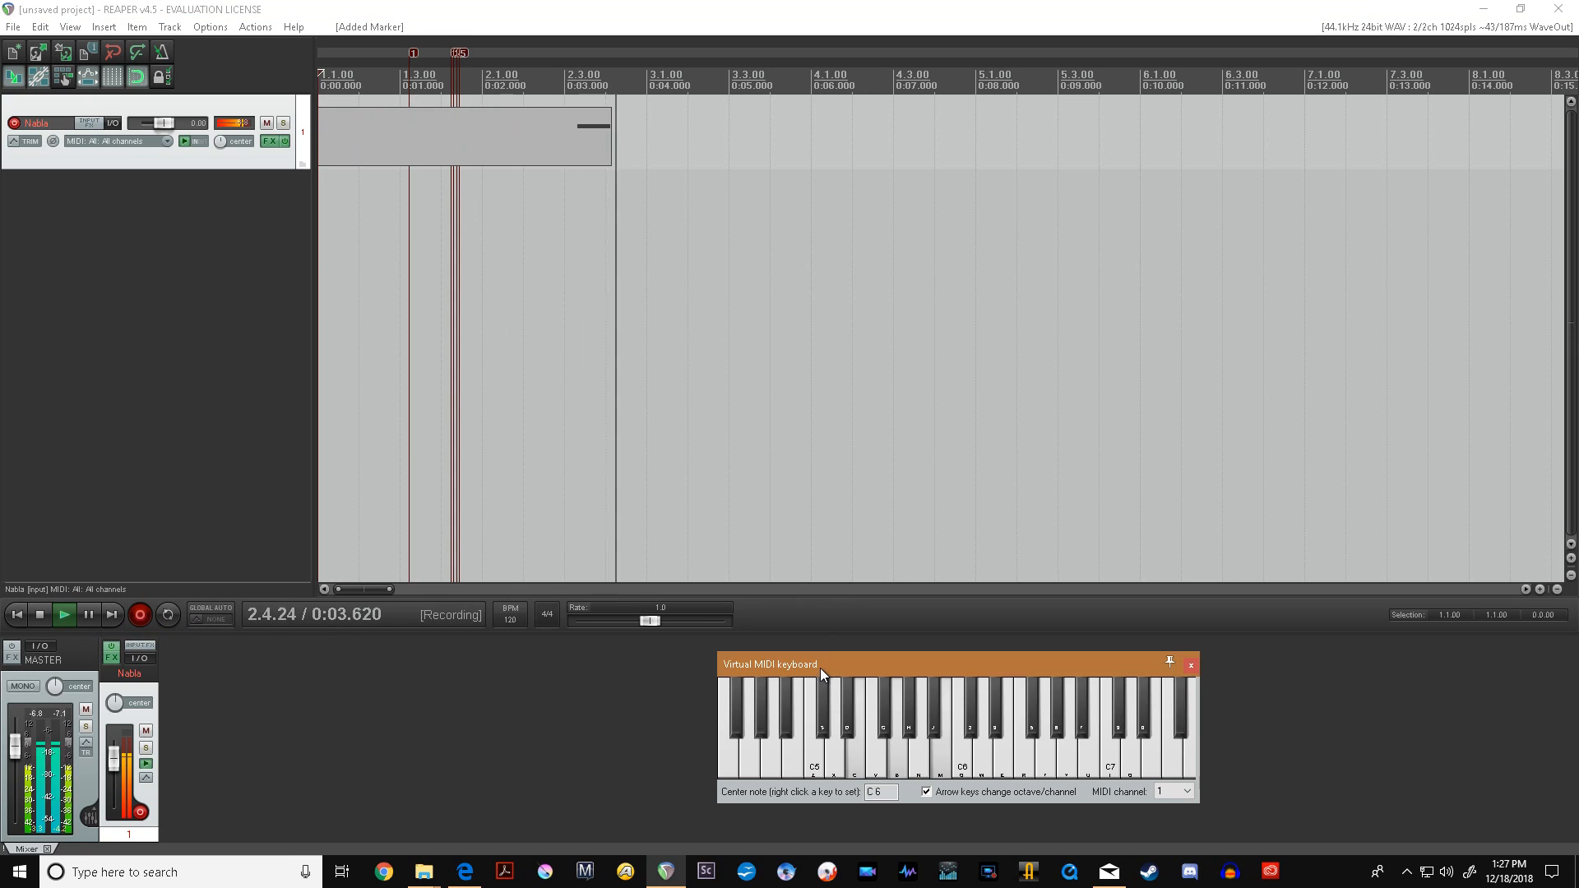
key("m")
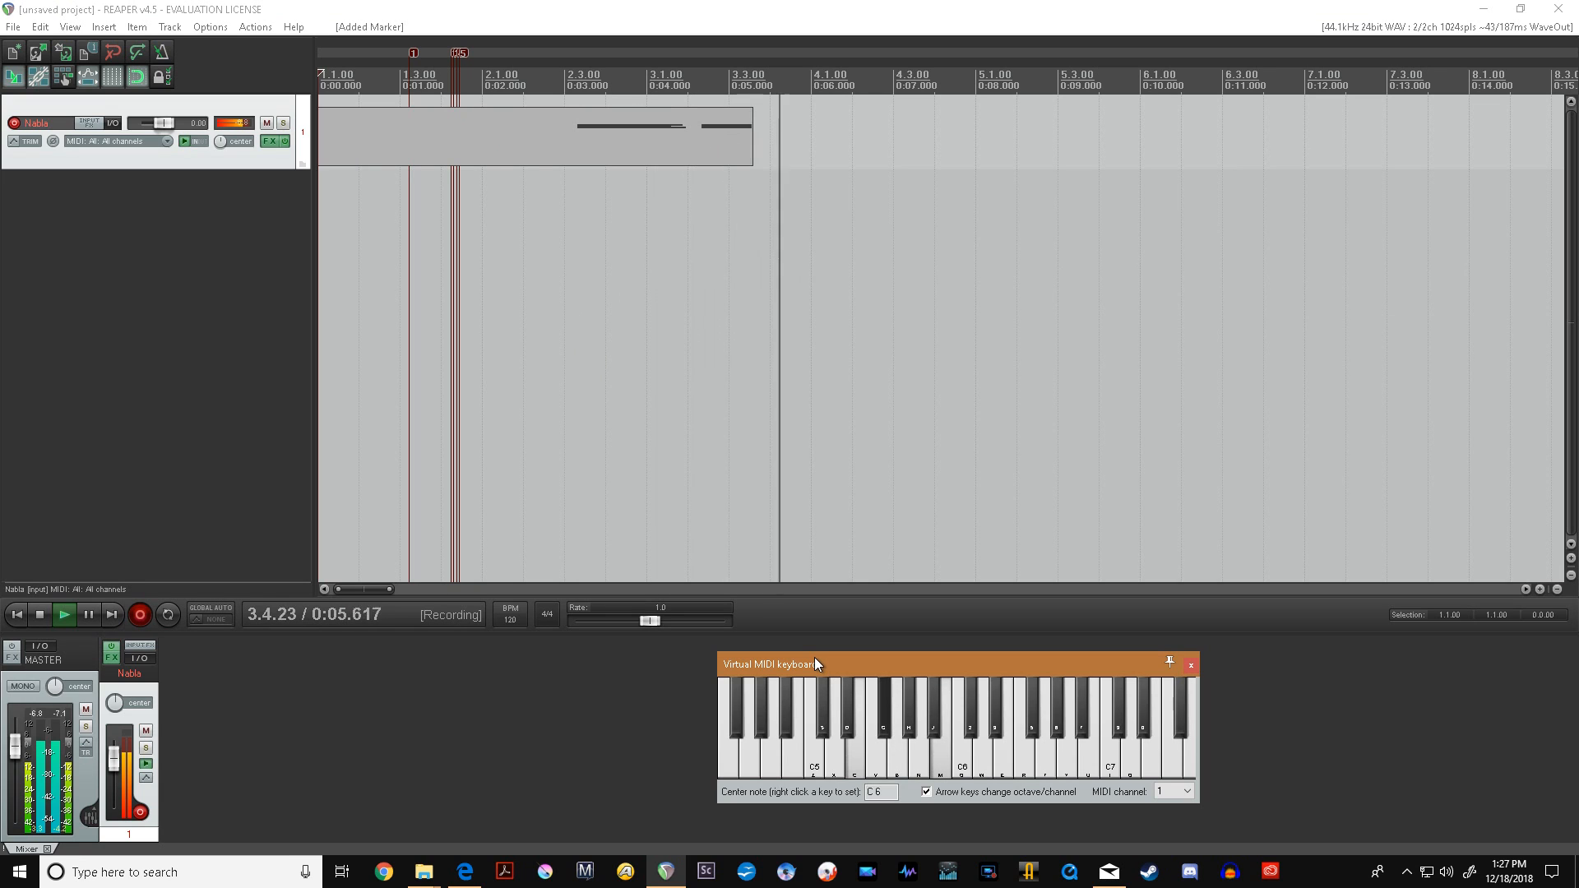
key("m")
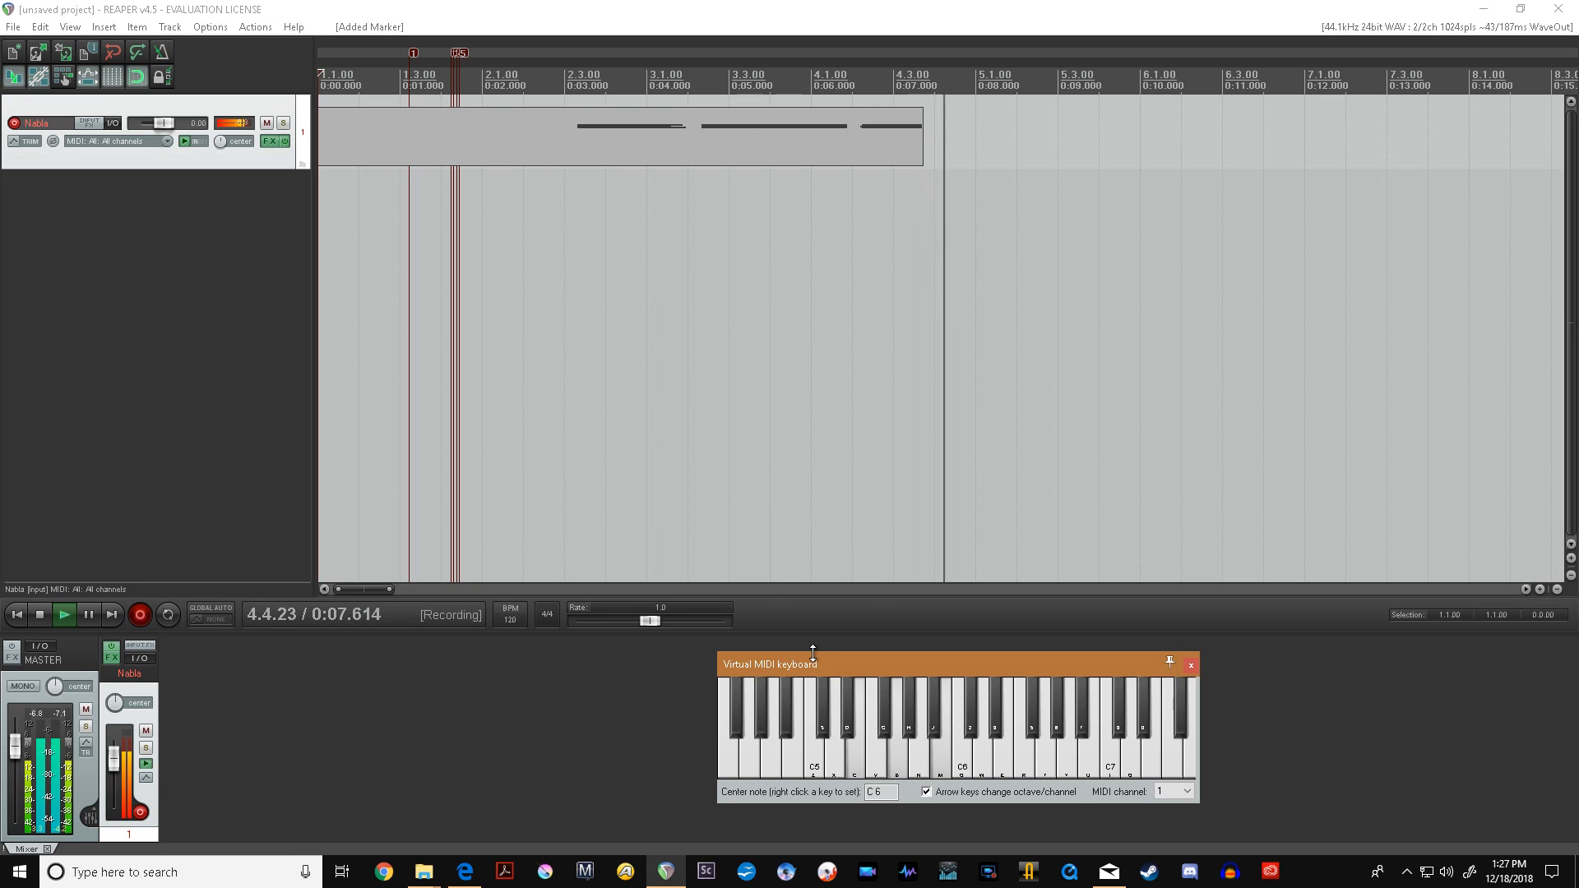
key("m")
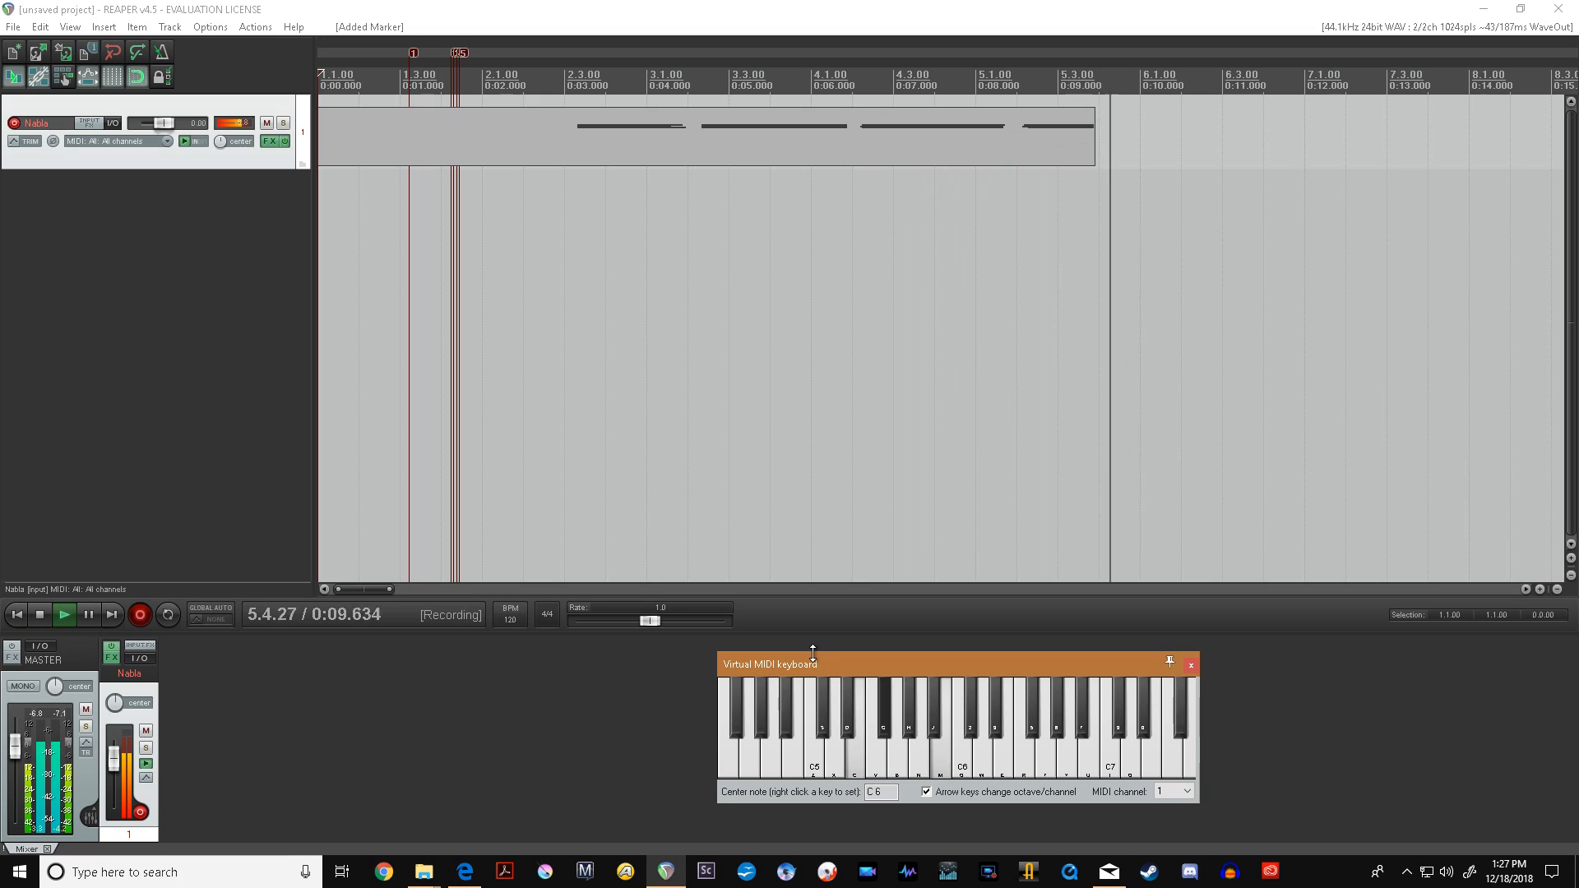
key("m")
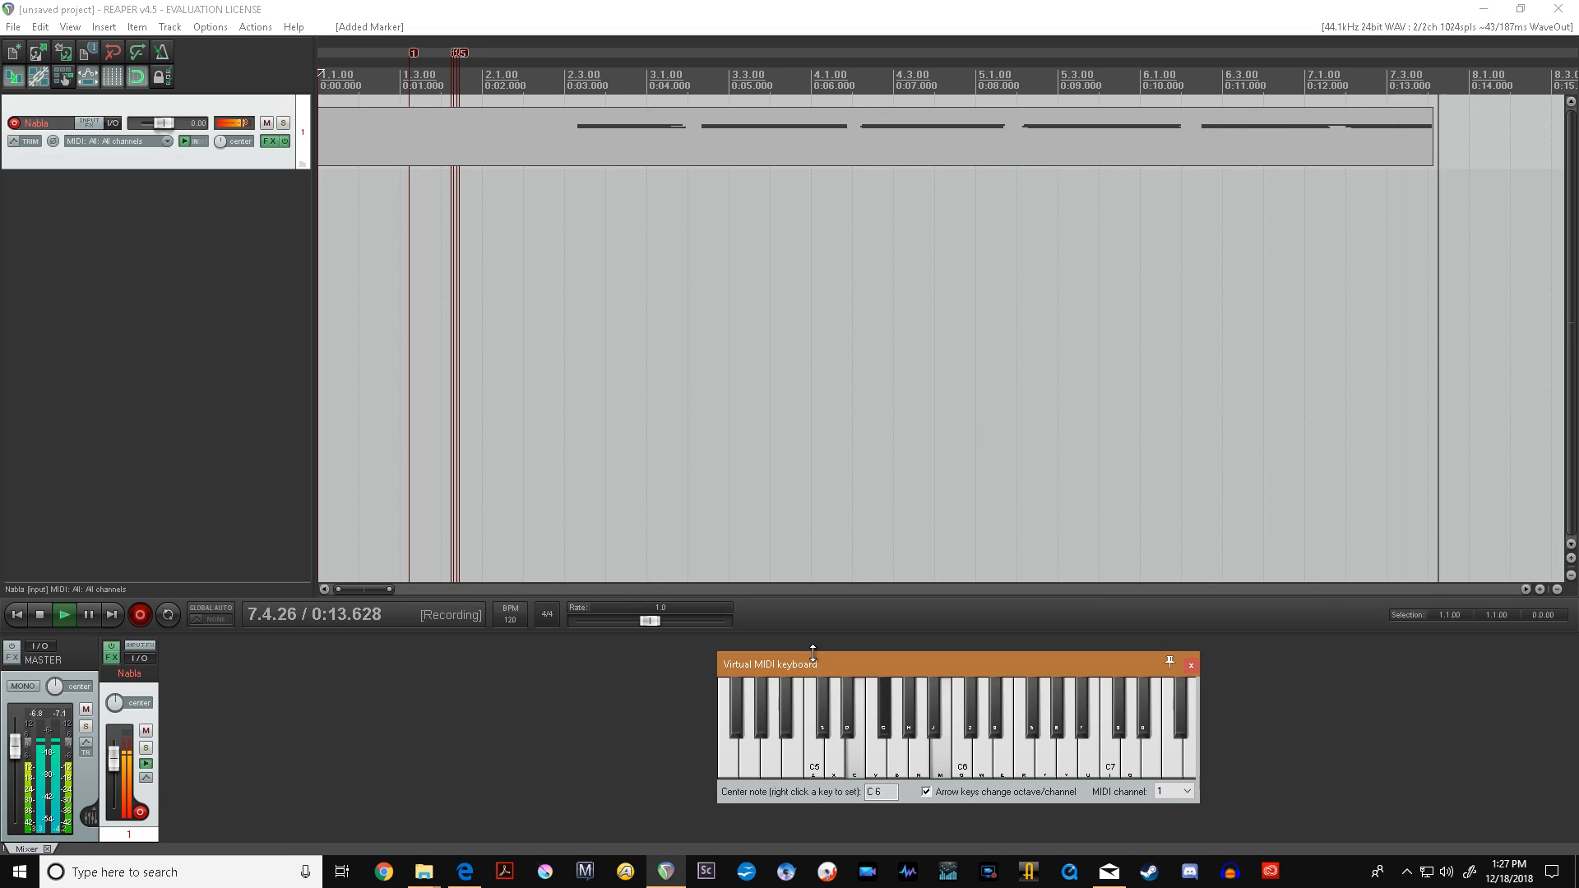
- Continue the recording with a repeating three-note arpeggio up to about measure 12
key("c")
key("b")
key("m")
key("c")
key("b")
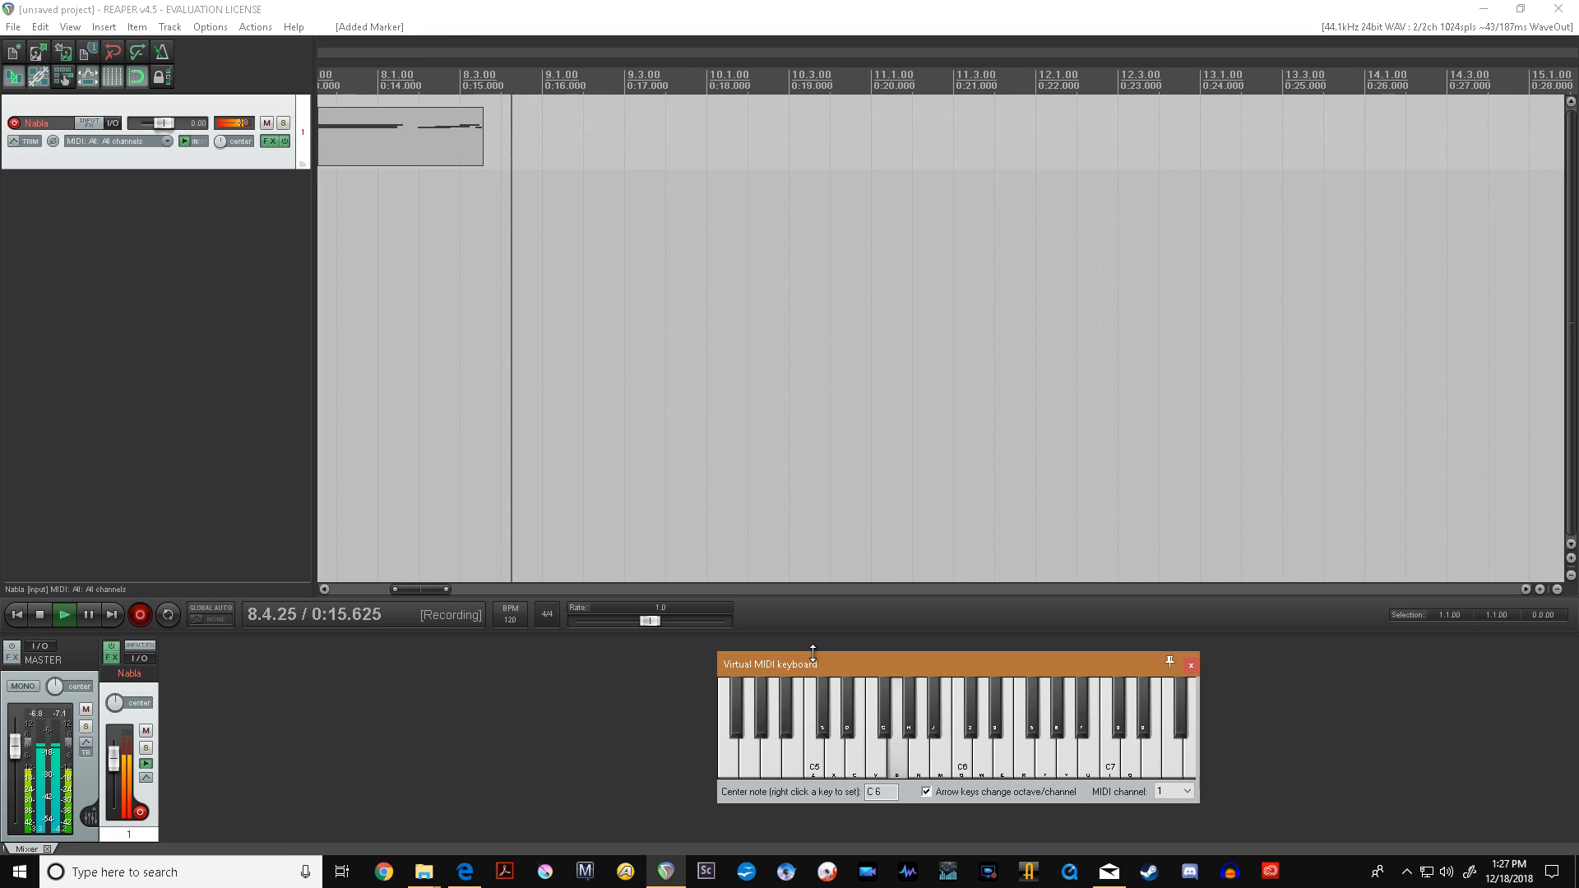
key("m")
key("c")
key("b")
key("m")
key("c")
key("b")
key("m")
key("c")
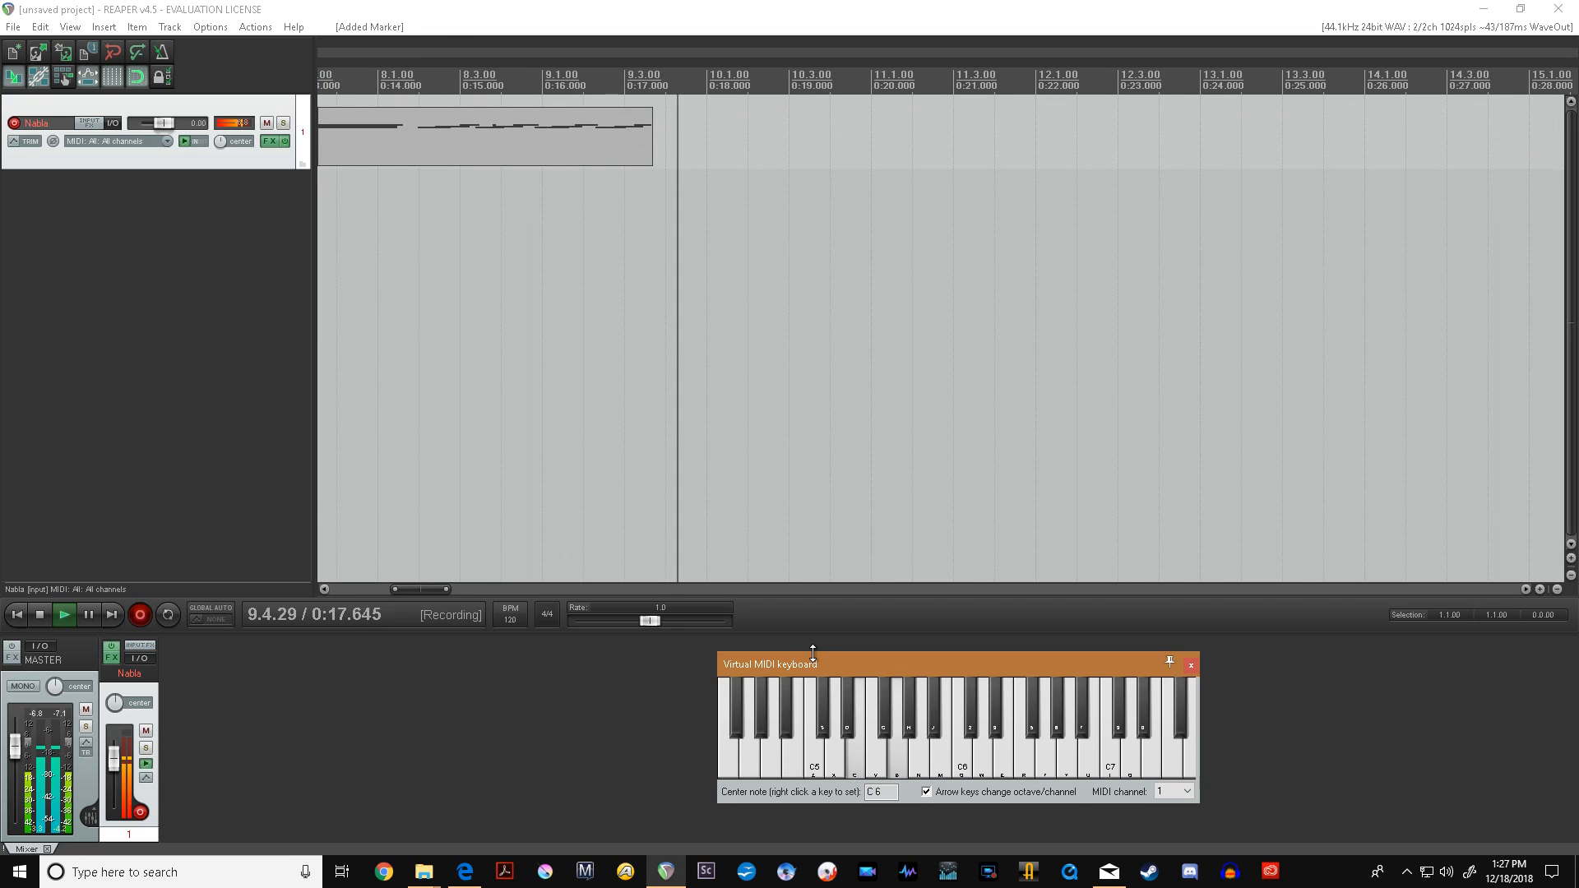
key("b")
key("m")
key("c")
key("b")
key("m")
key("c")
key("b")
key("m")
key("c")
key("b")
key("m")
key("c")
key("b")
key("m")
key("c")
key("b")
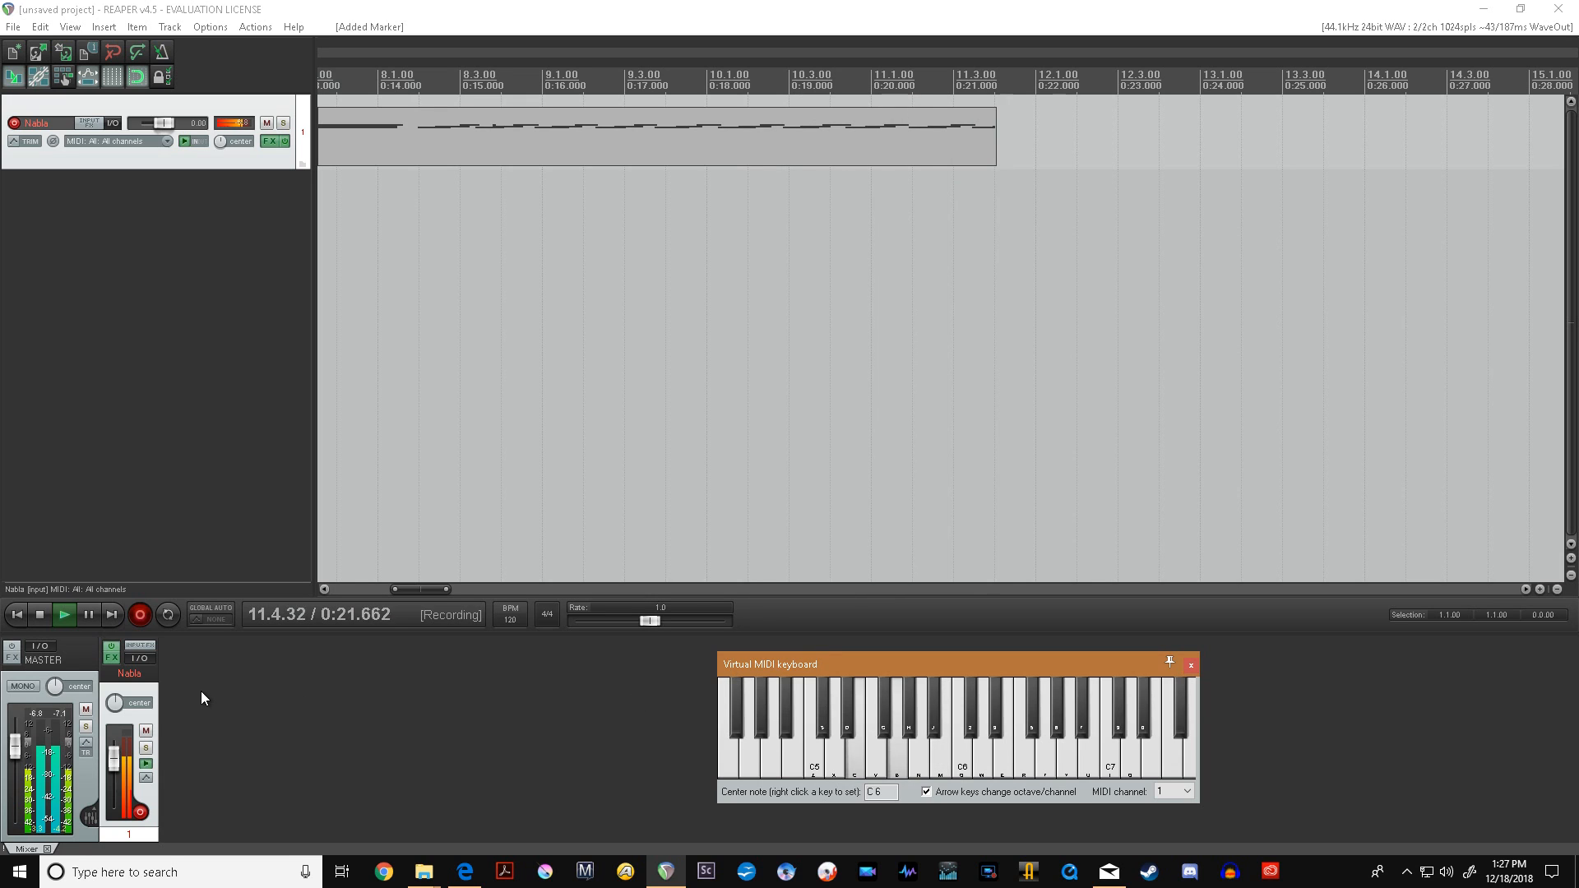
key("m")
key("c")
key("b")
key("m")
key("c")
key("b")
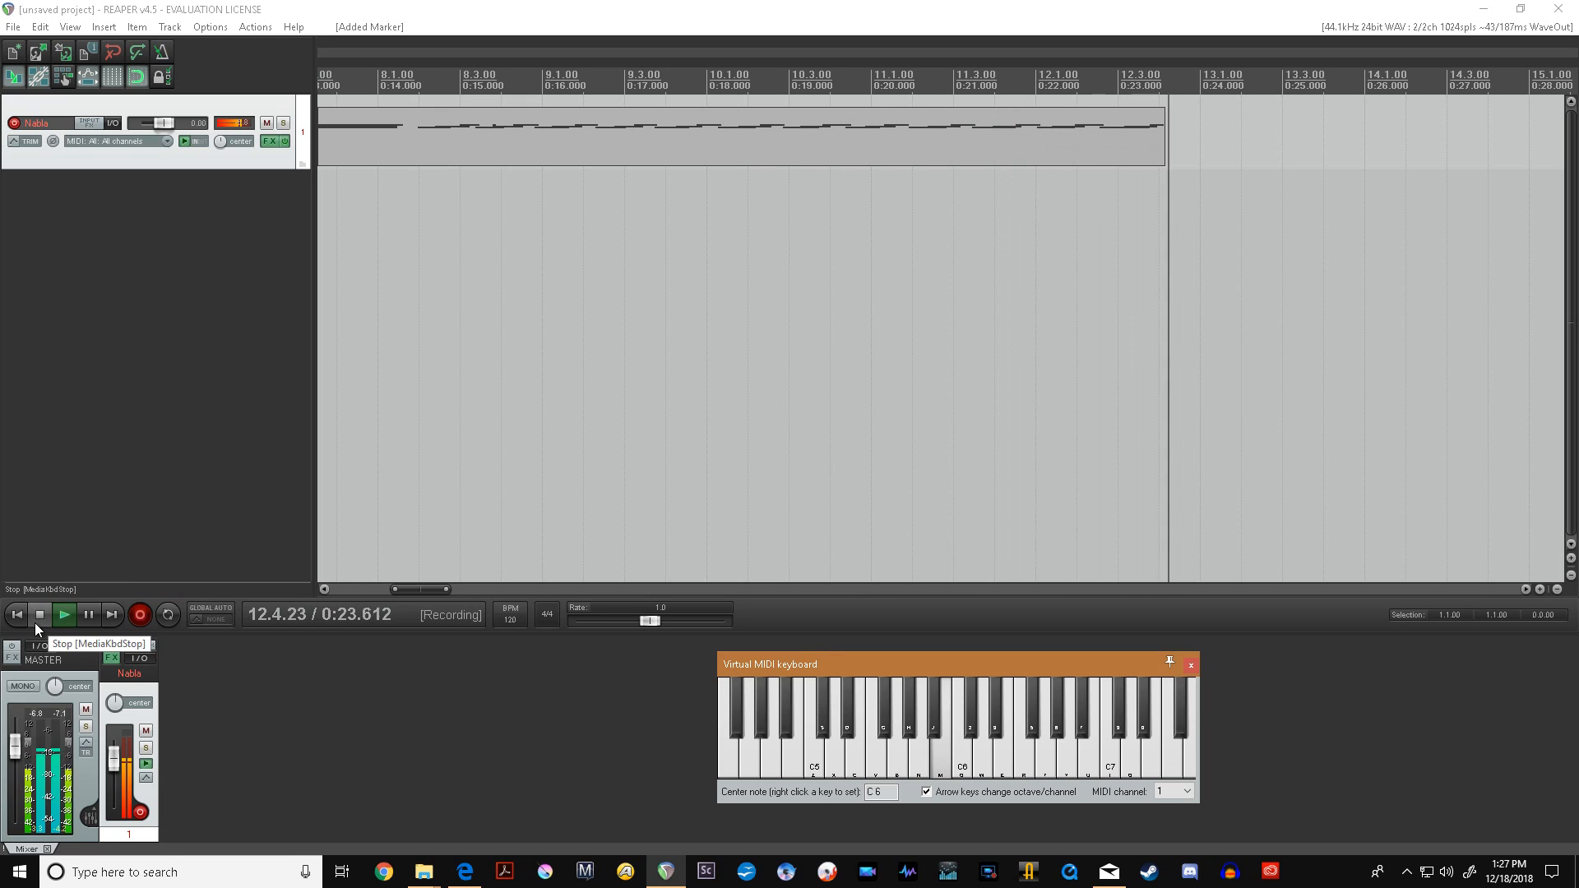
key("m")
- Stop recording, save the recorded Nabla MIDI file and close the virtual MIDI keyboard
left_click(41, 617)
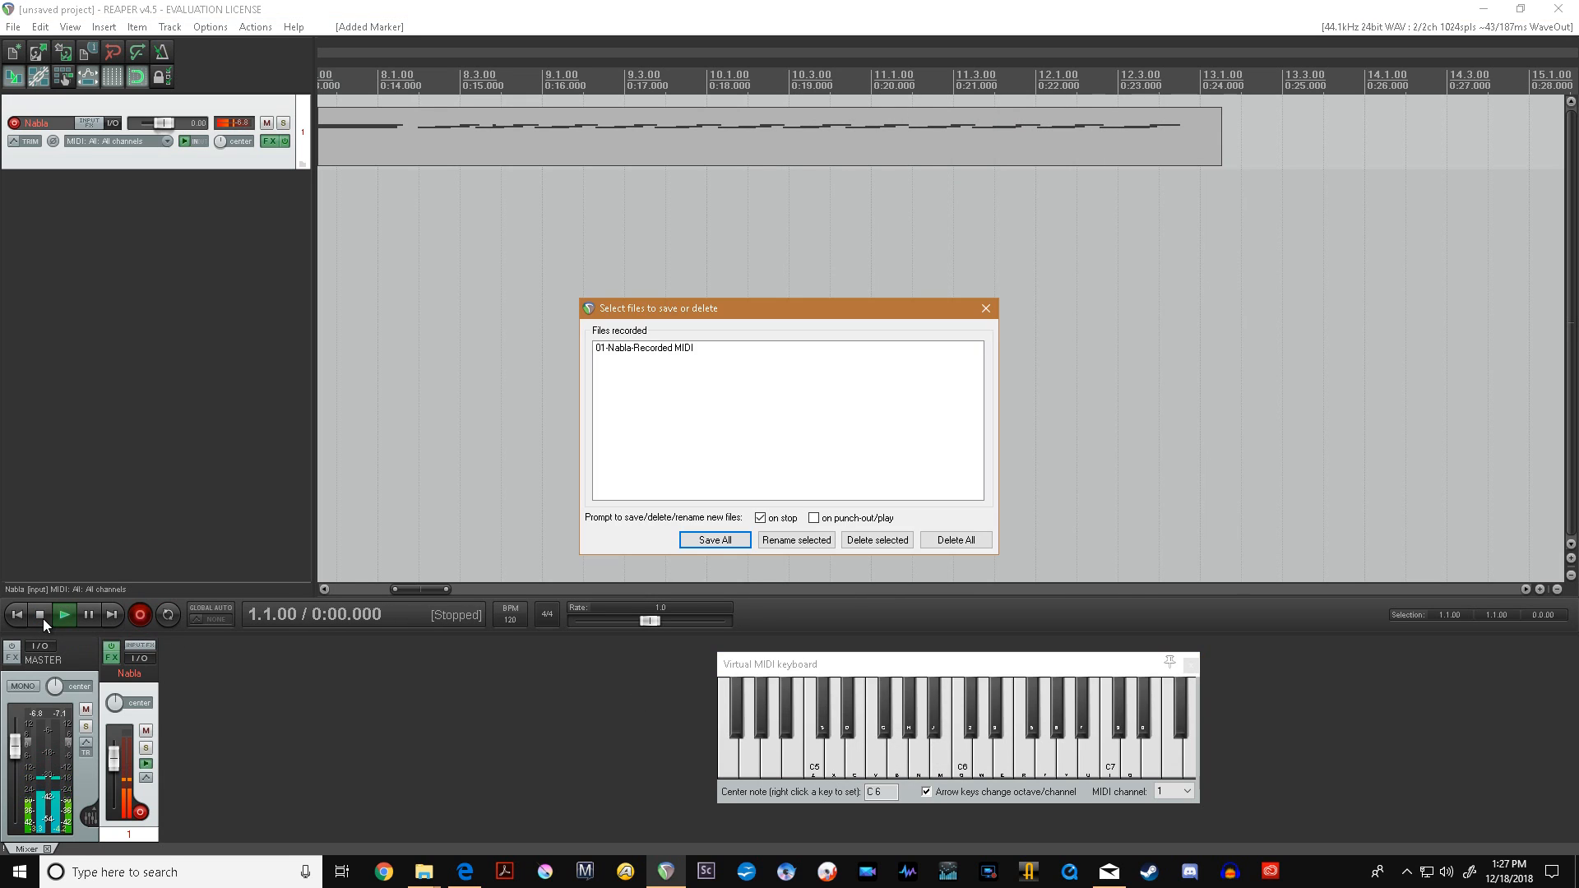
left_click(693, 540)
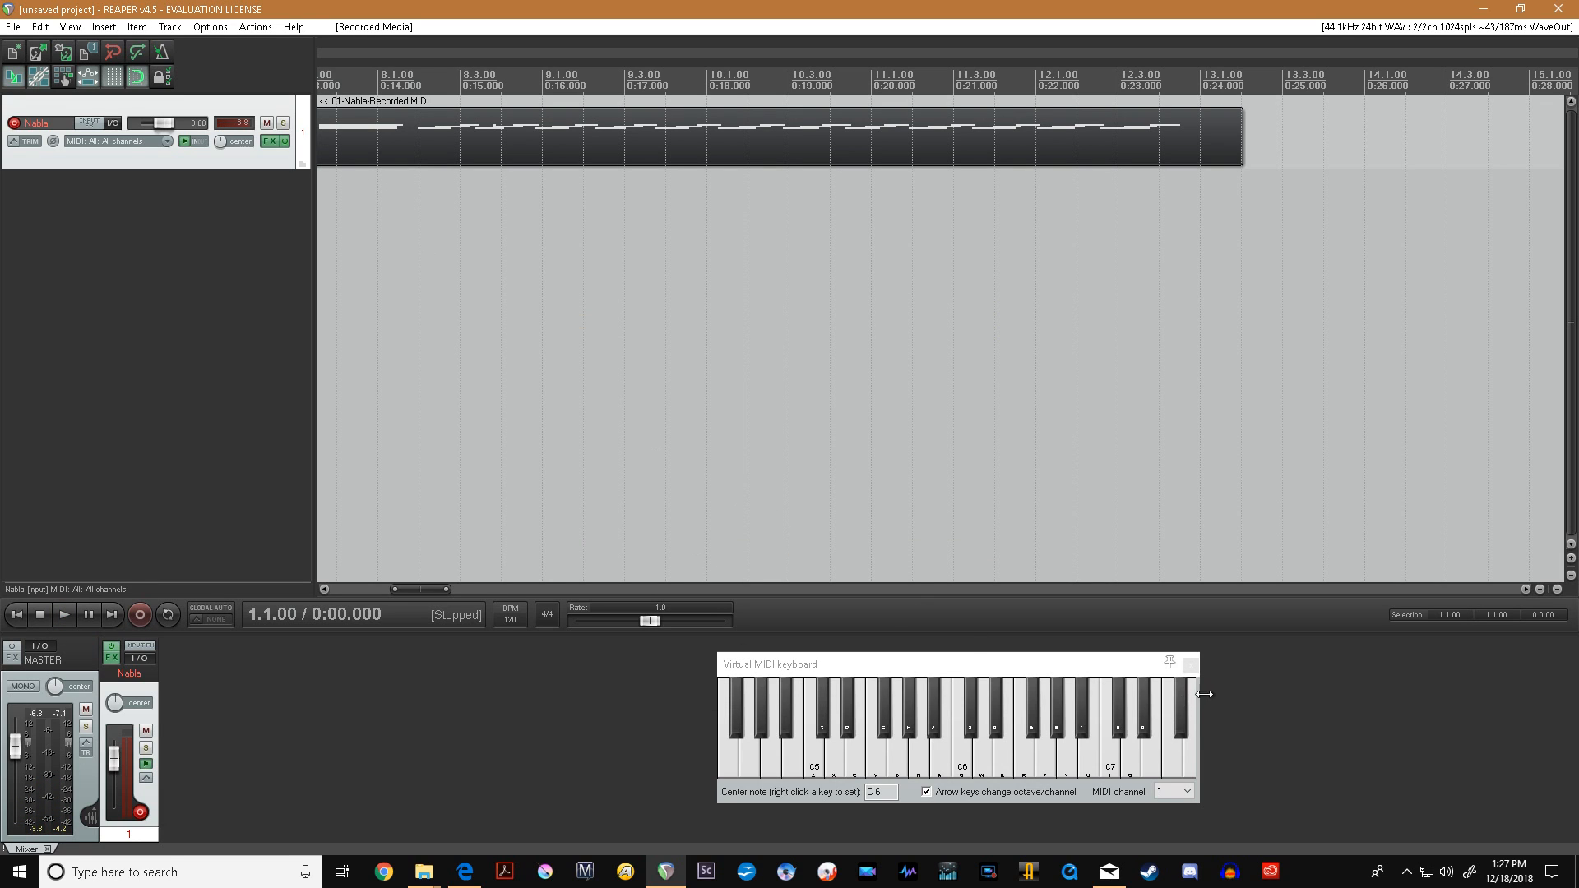
left_click(1196, 667)
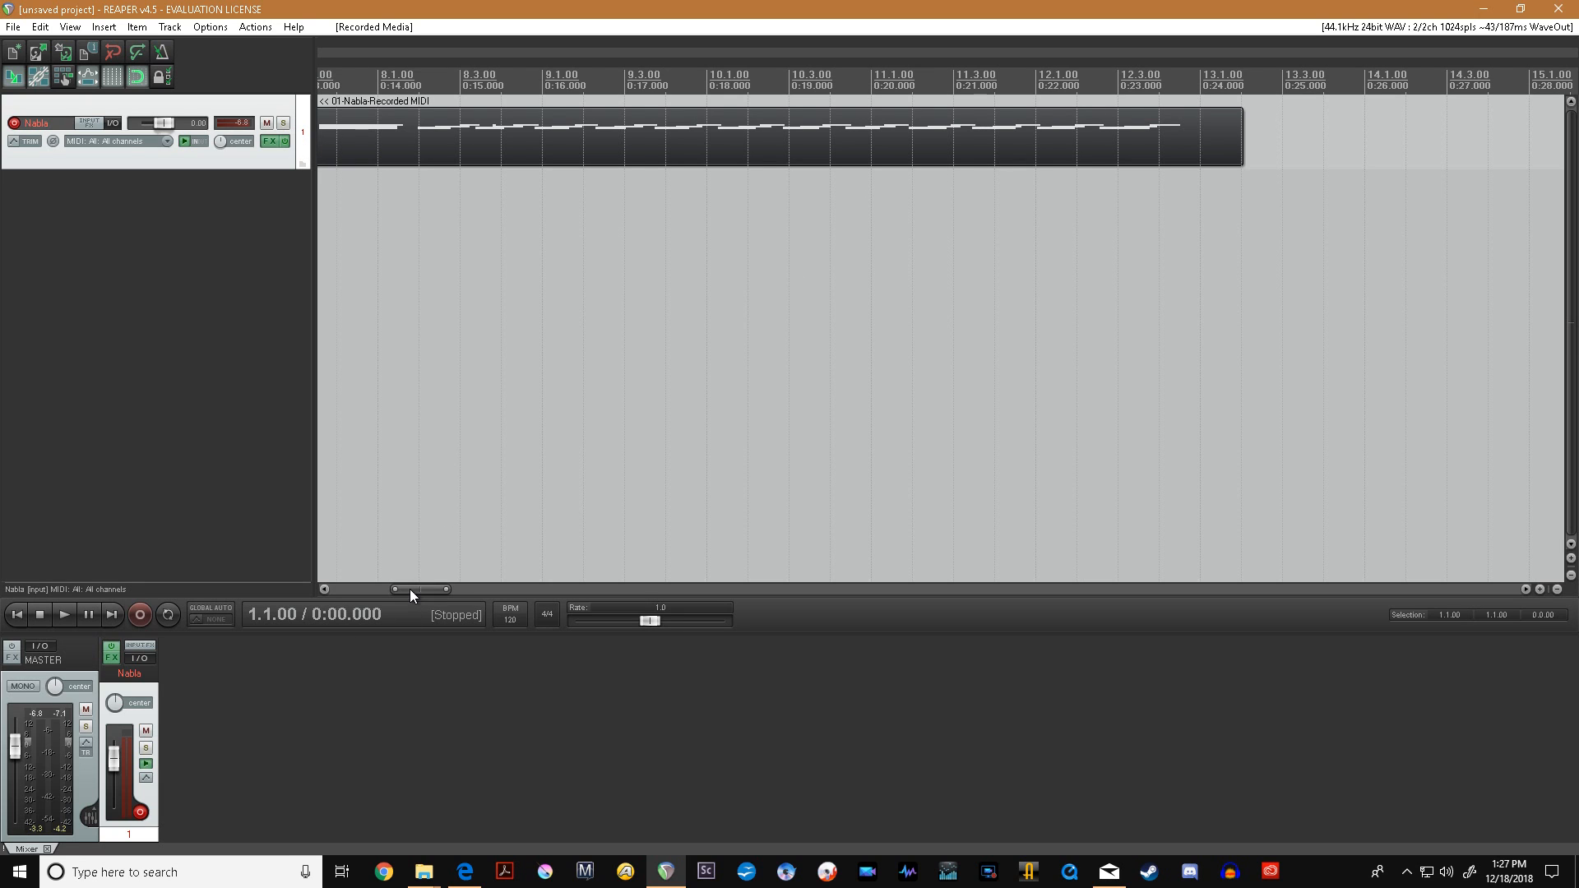
- Trim the silence from the start of the recorded MIDI item and align the item with the project start
left_click_drag(409, 589, 289, 586)
left_click_drag(318, 145, 393, 145)
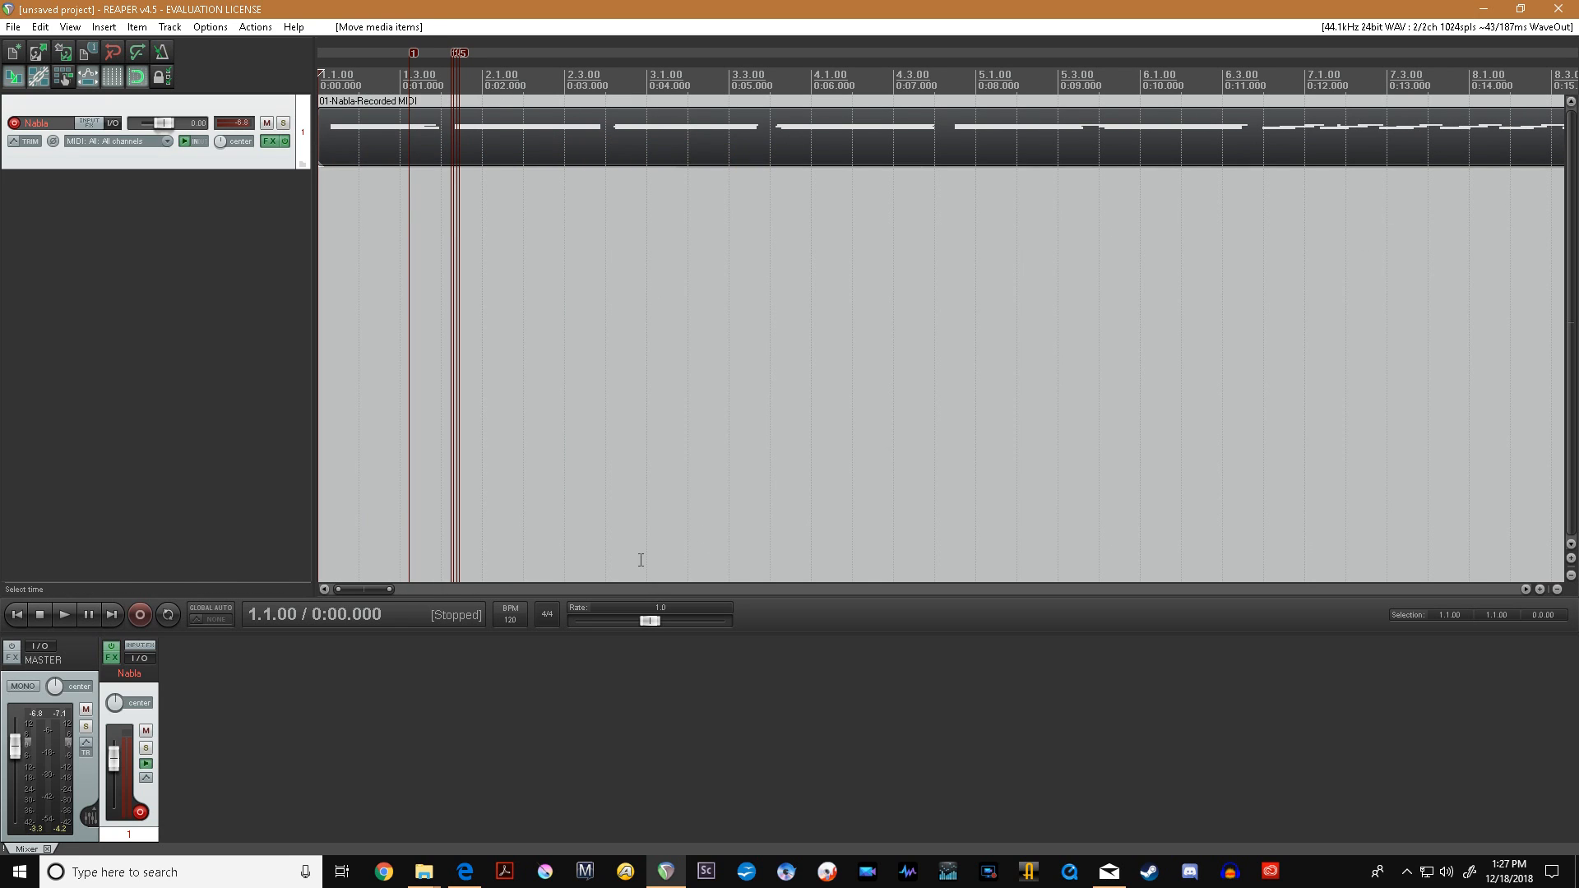
left_click_drag(362, 585, 399, 585)
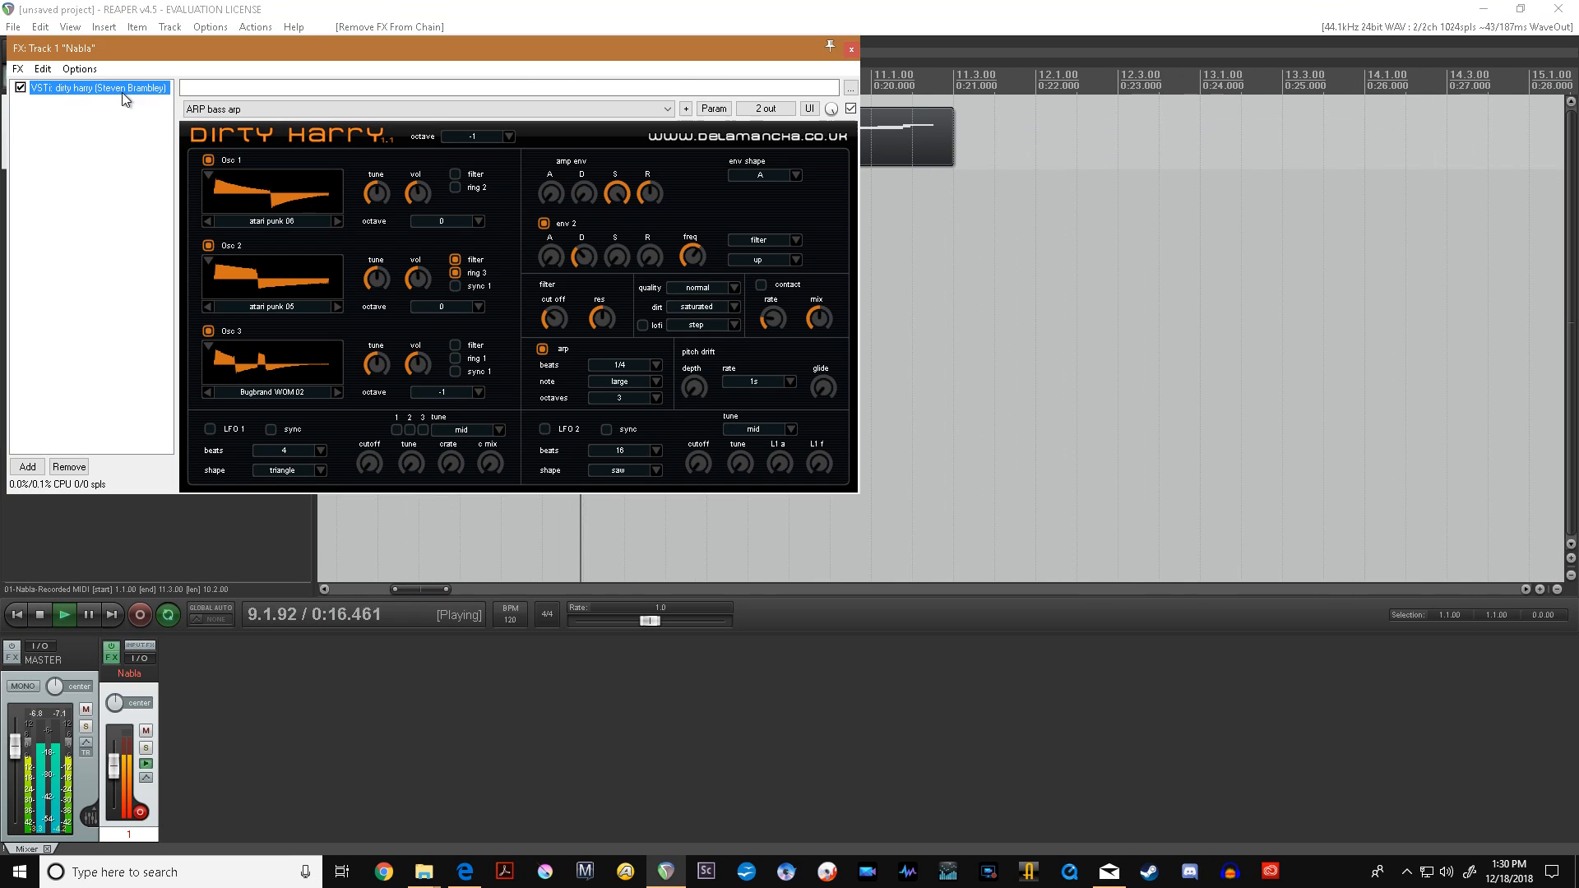
- Lower the Nabla track's volume and audition Dirty Harry's arpeggio presets from ARP dont shoot through ARP tea party
left_click_drag(115, 764, 115, 786)
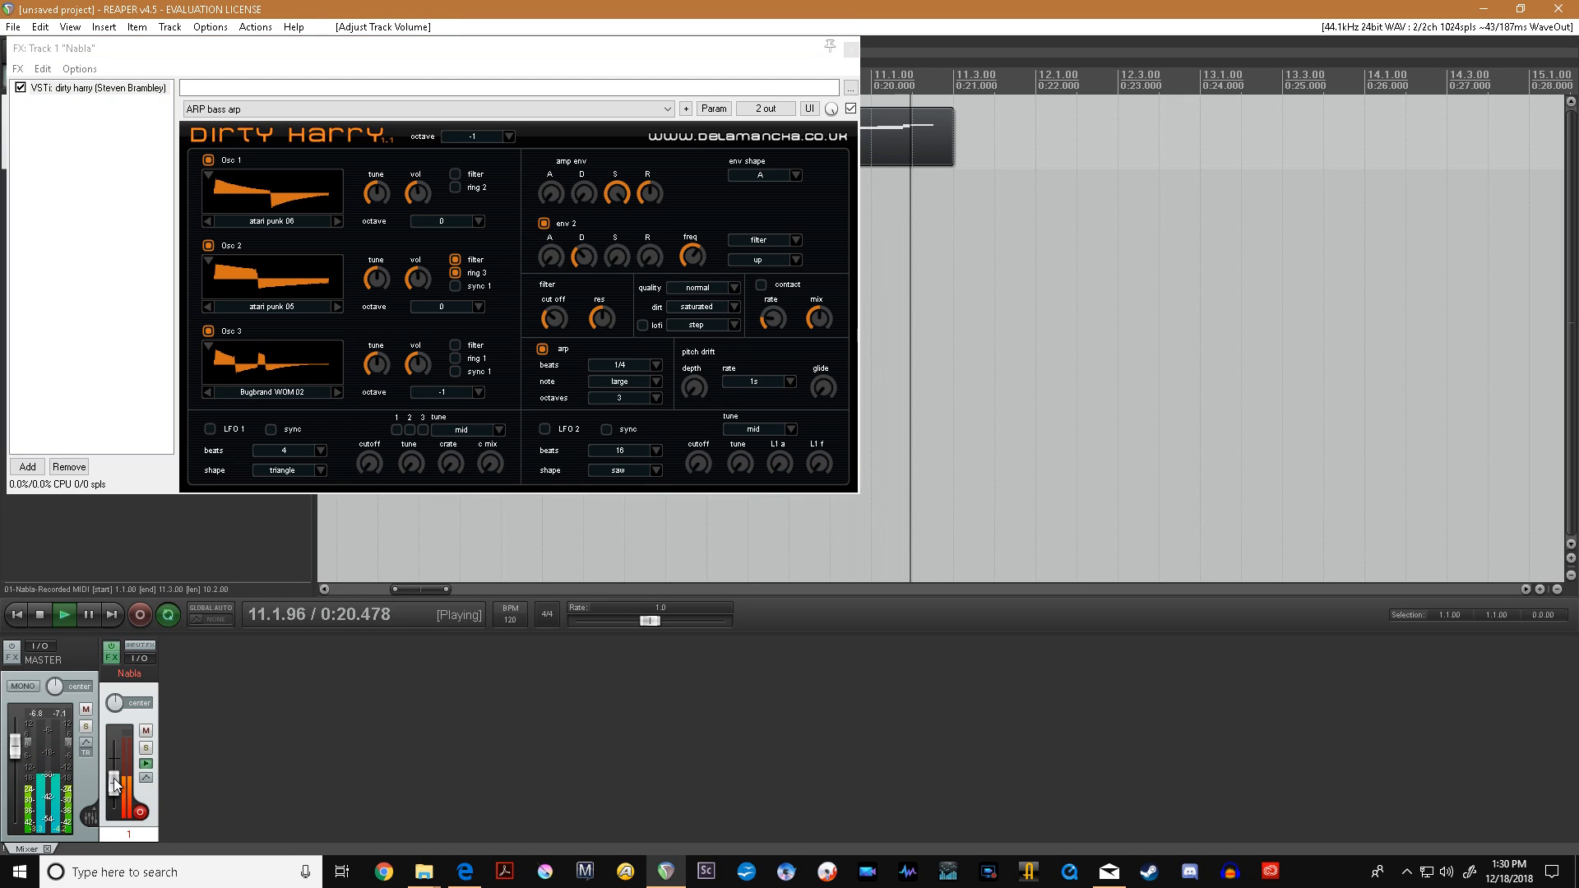
left_click(650, 111)
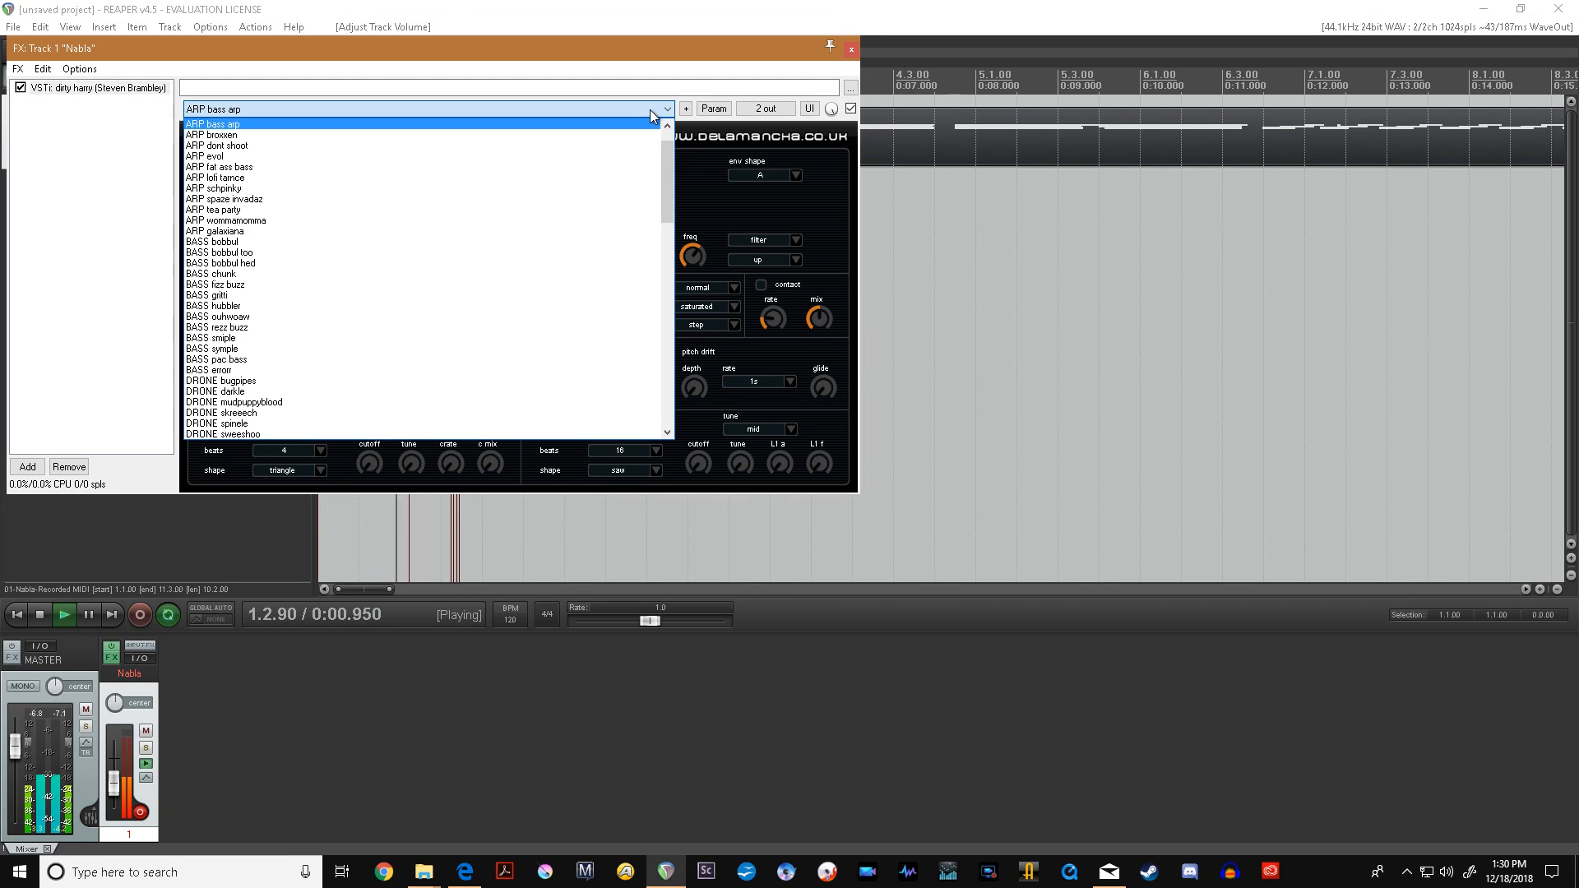
left_click(607, 145)
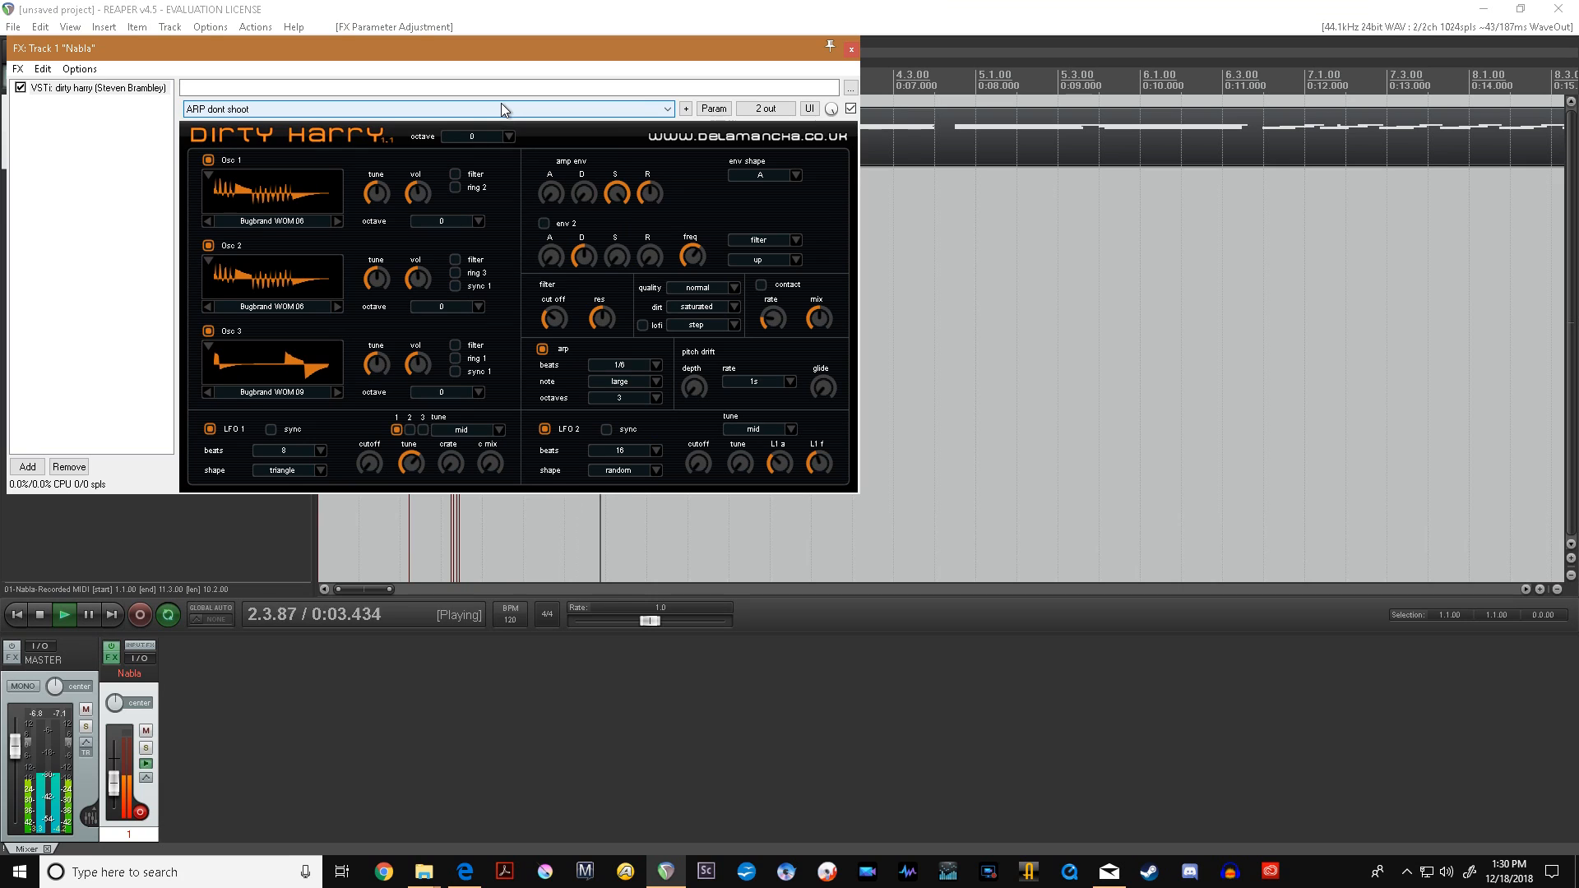
scroll(502, 104, "down", 1)
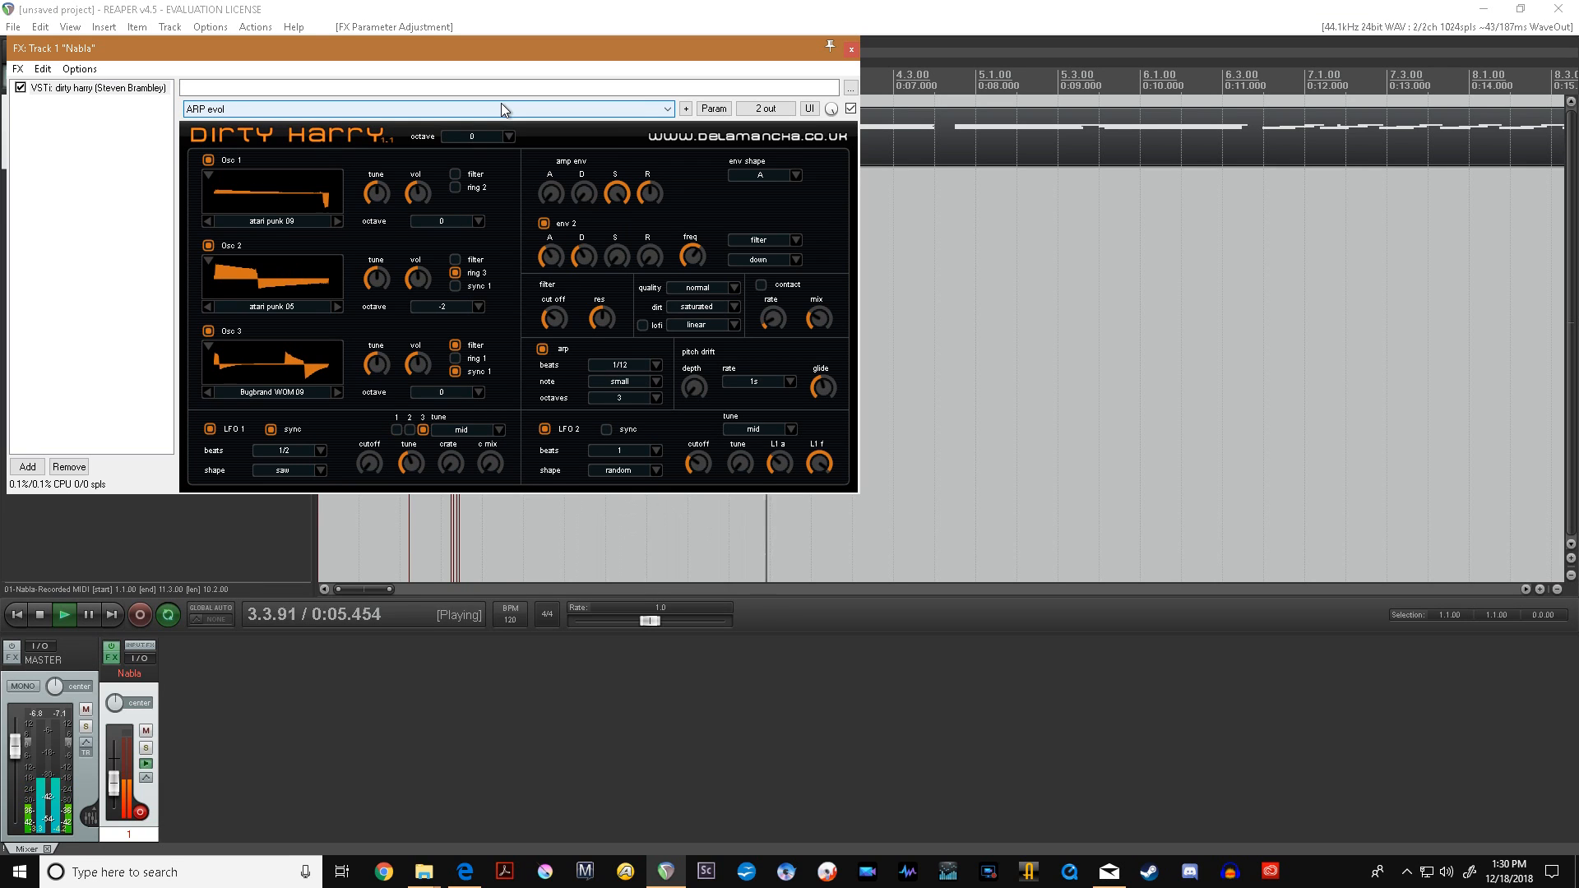
scroll(501, 103, "down", 1)
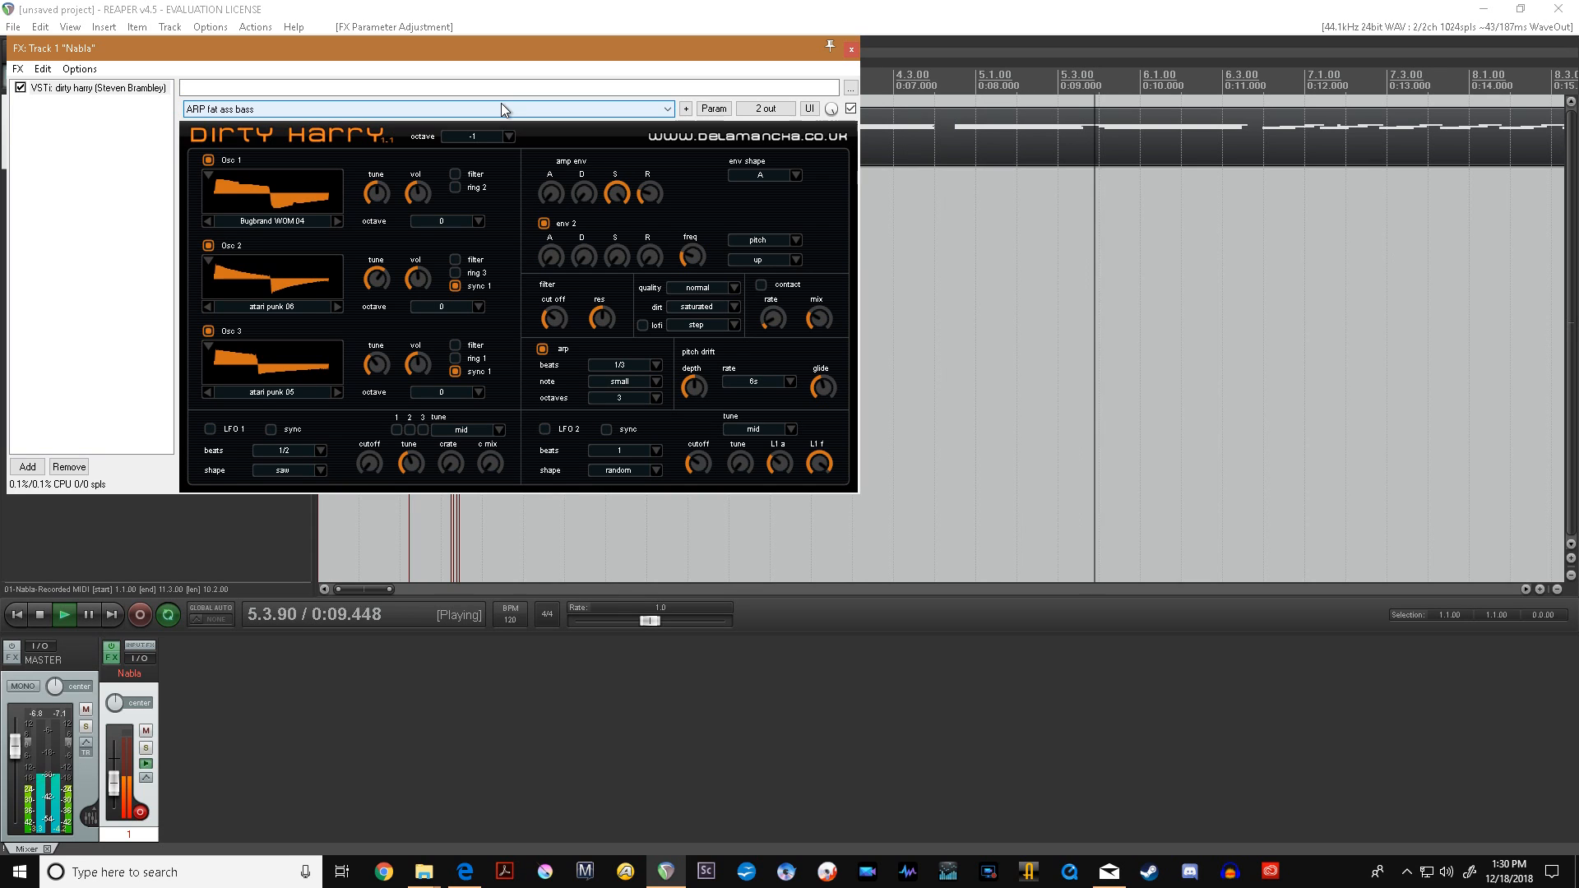
scroll(501, 102, "down", 1)
scroll(501, 102, "down", 1)
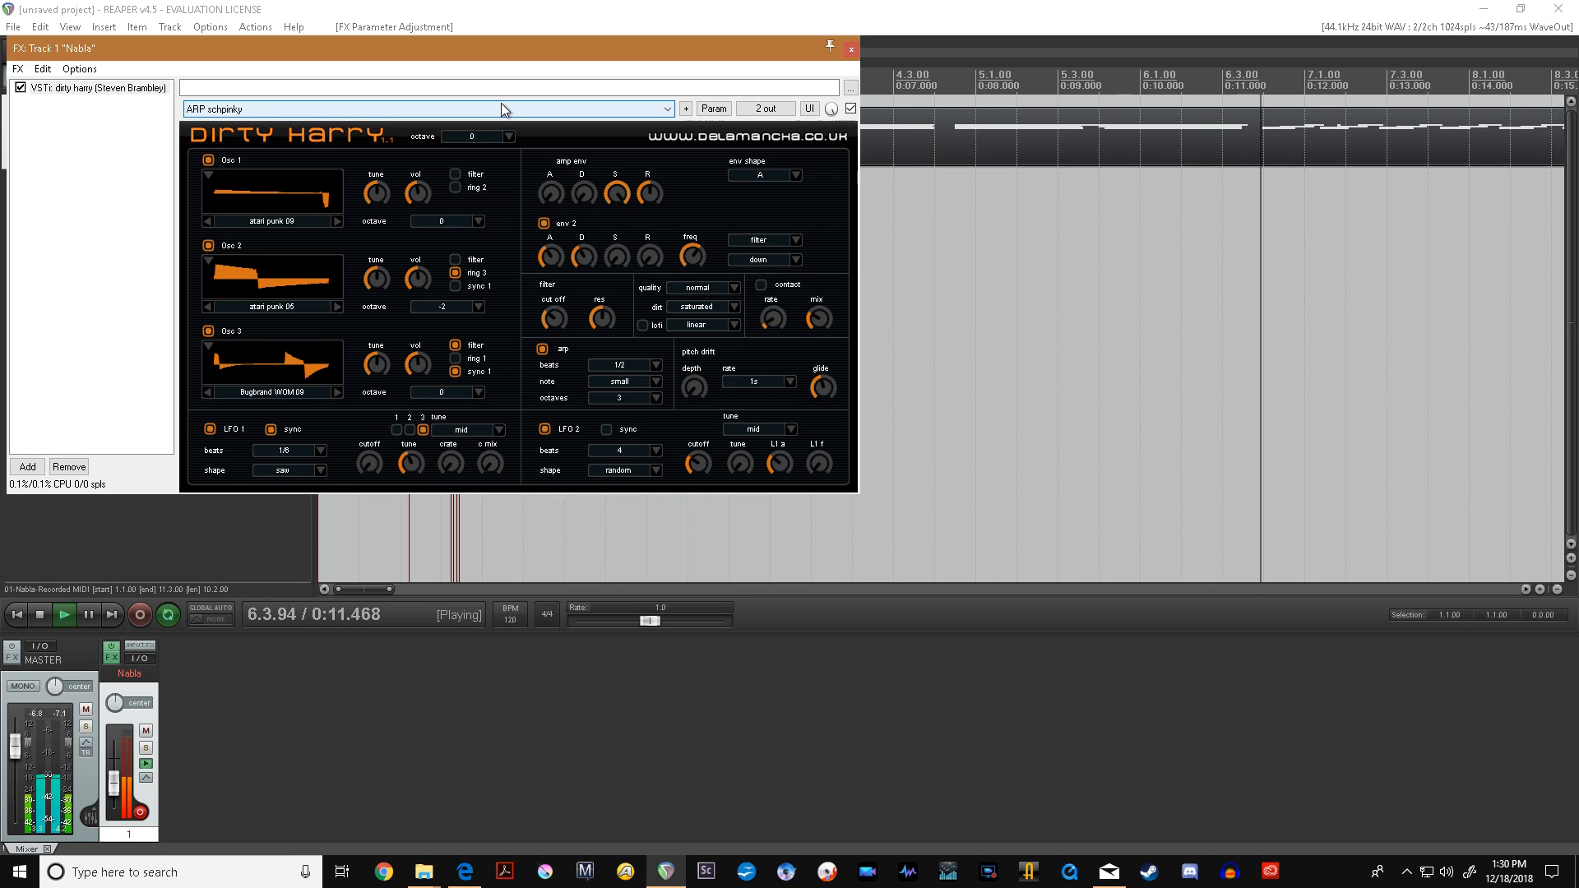
scroll(501, 102, "down", 1)
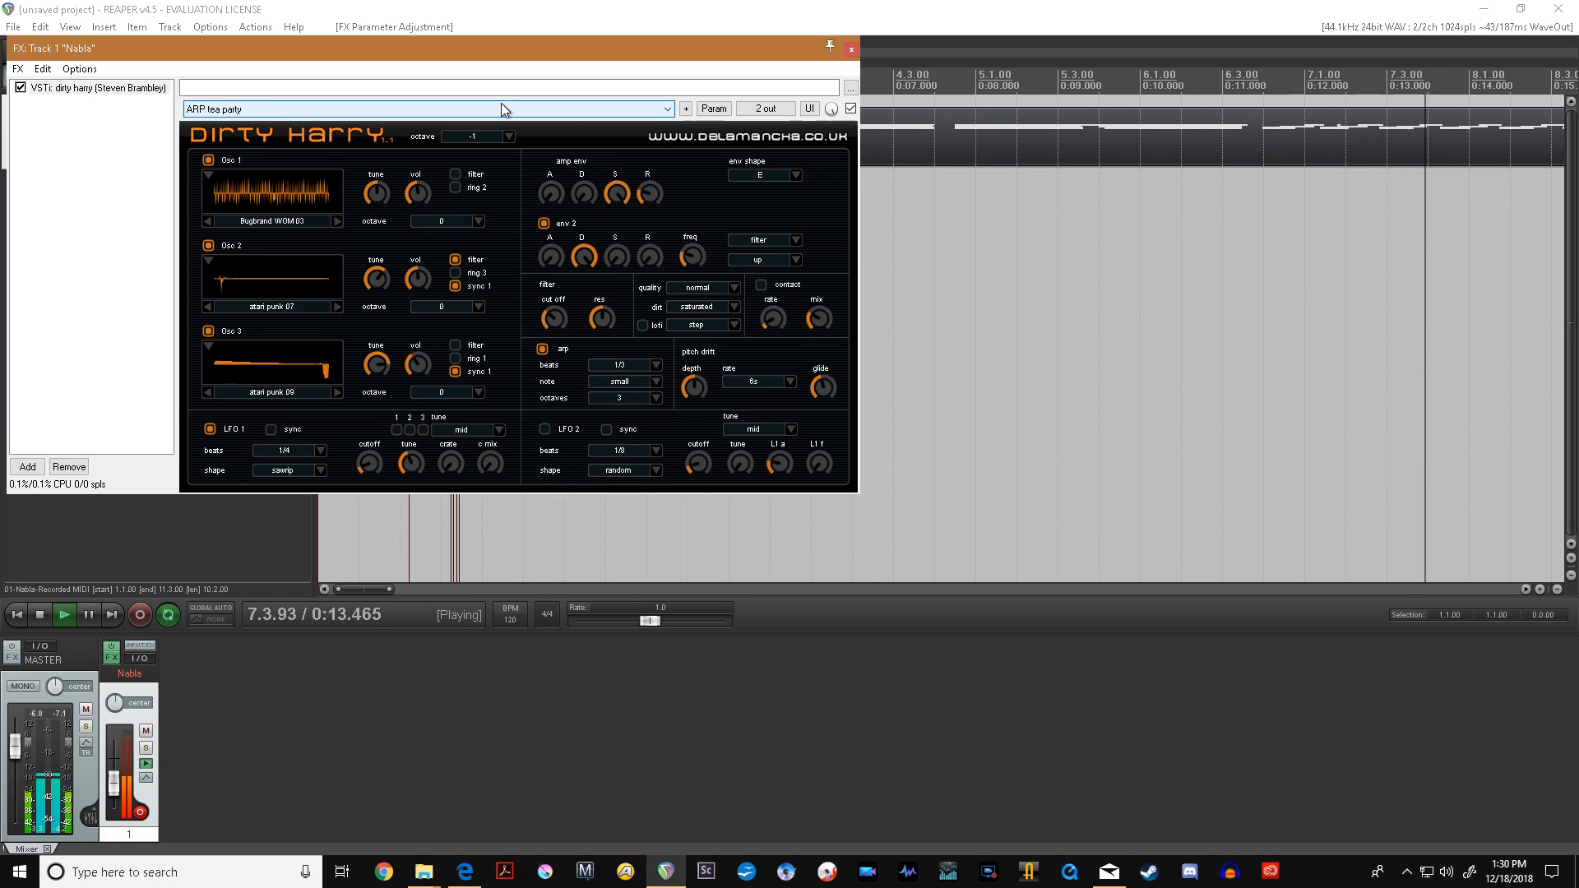
- Add the CheapoTone instrument to the Nabla track's FX chain below Dirty Harry
left_click(16, 70)
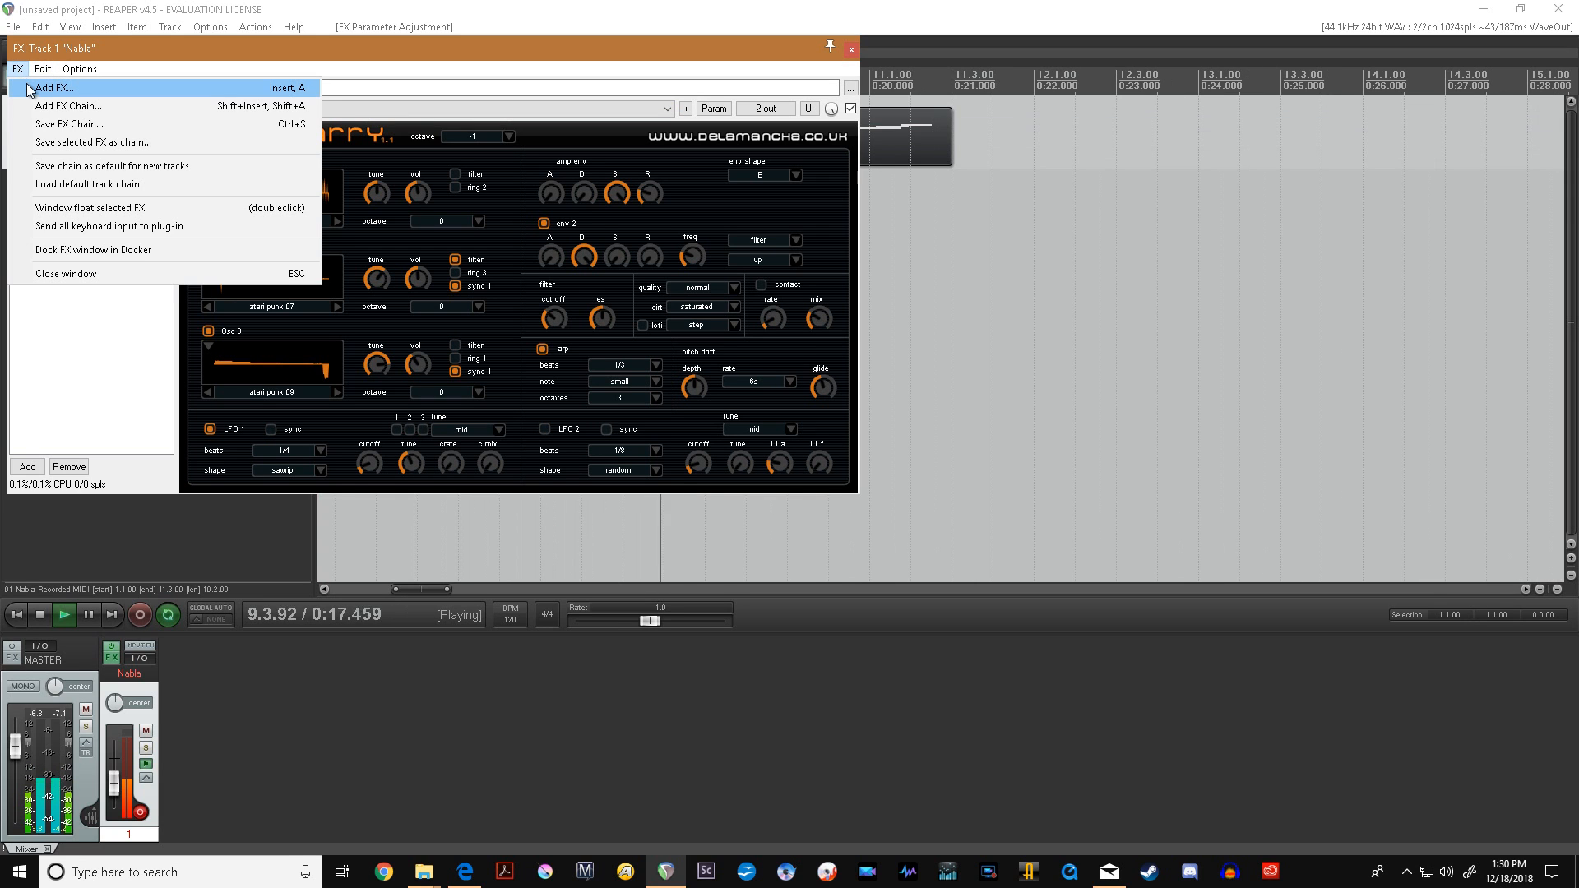
left_click(30, 88)
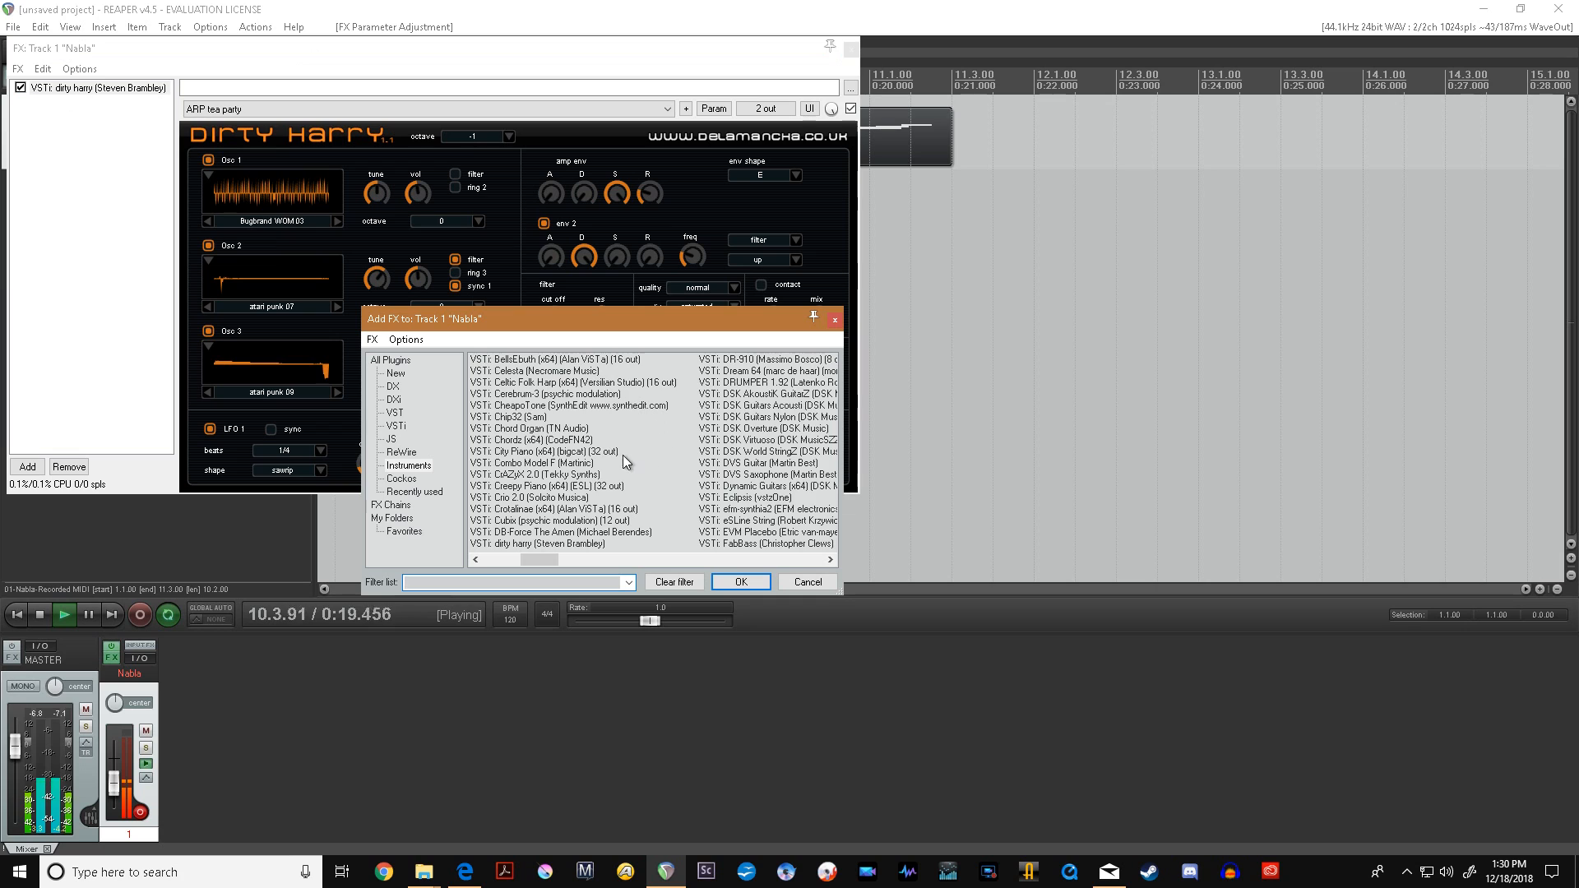
left_click(523, 405)
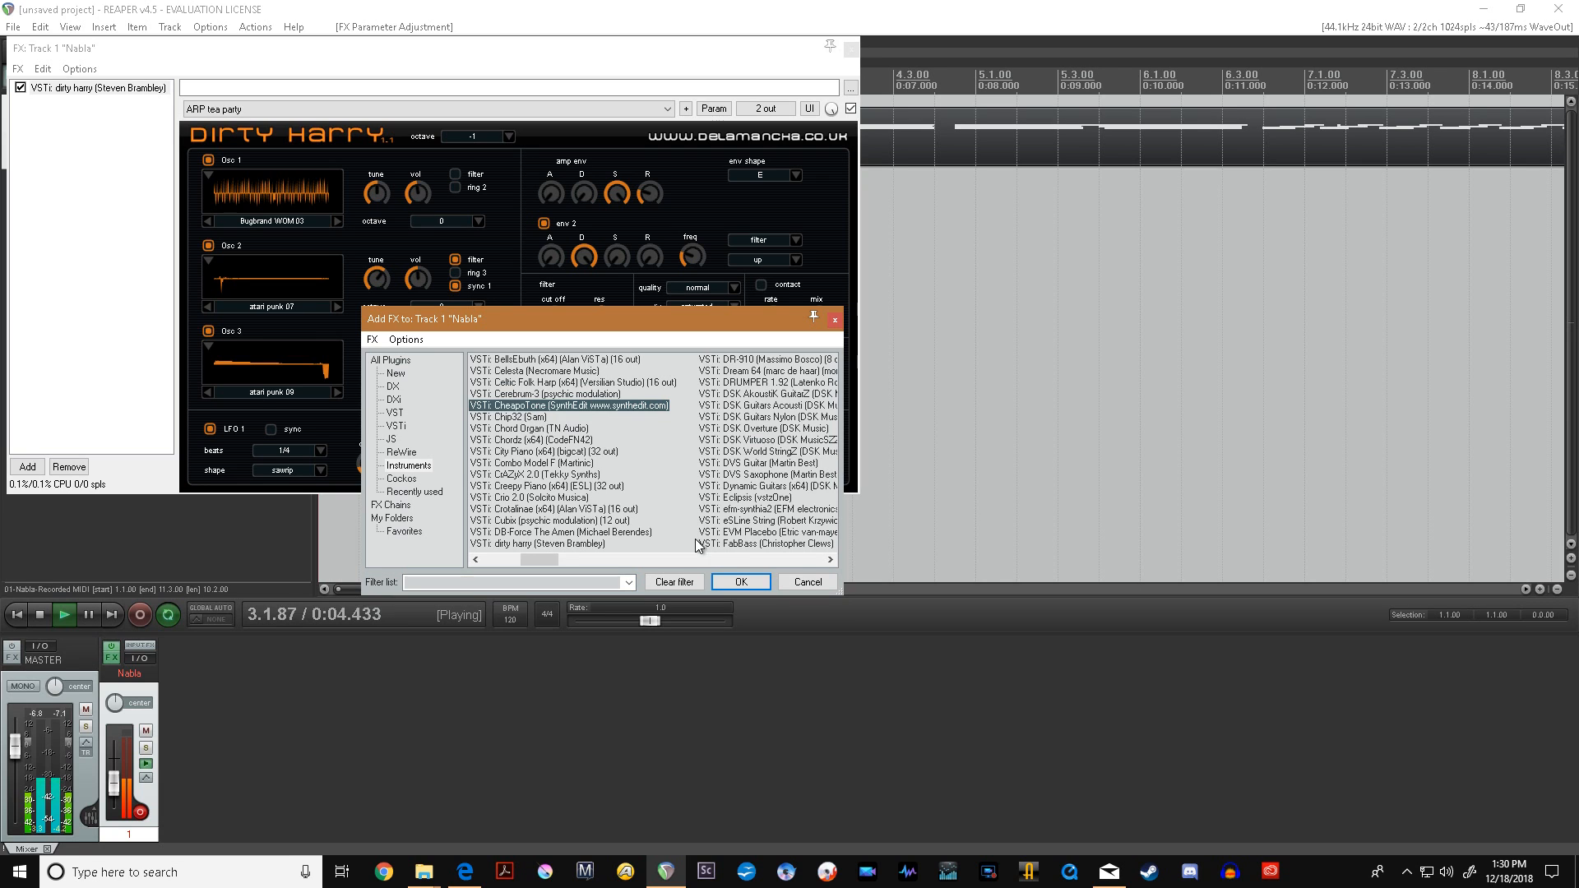
left_click(739, 581)
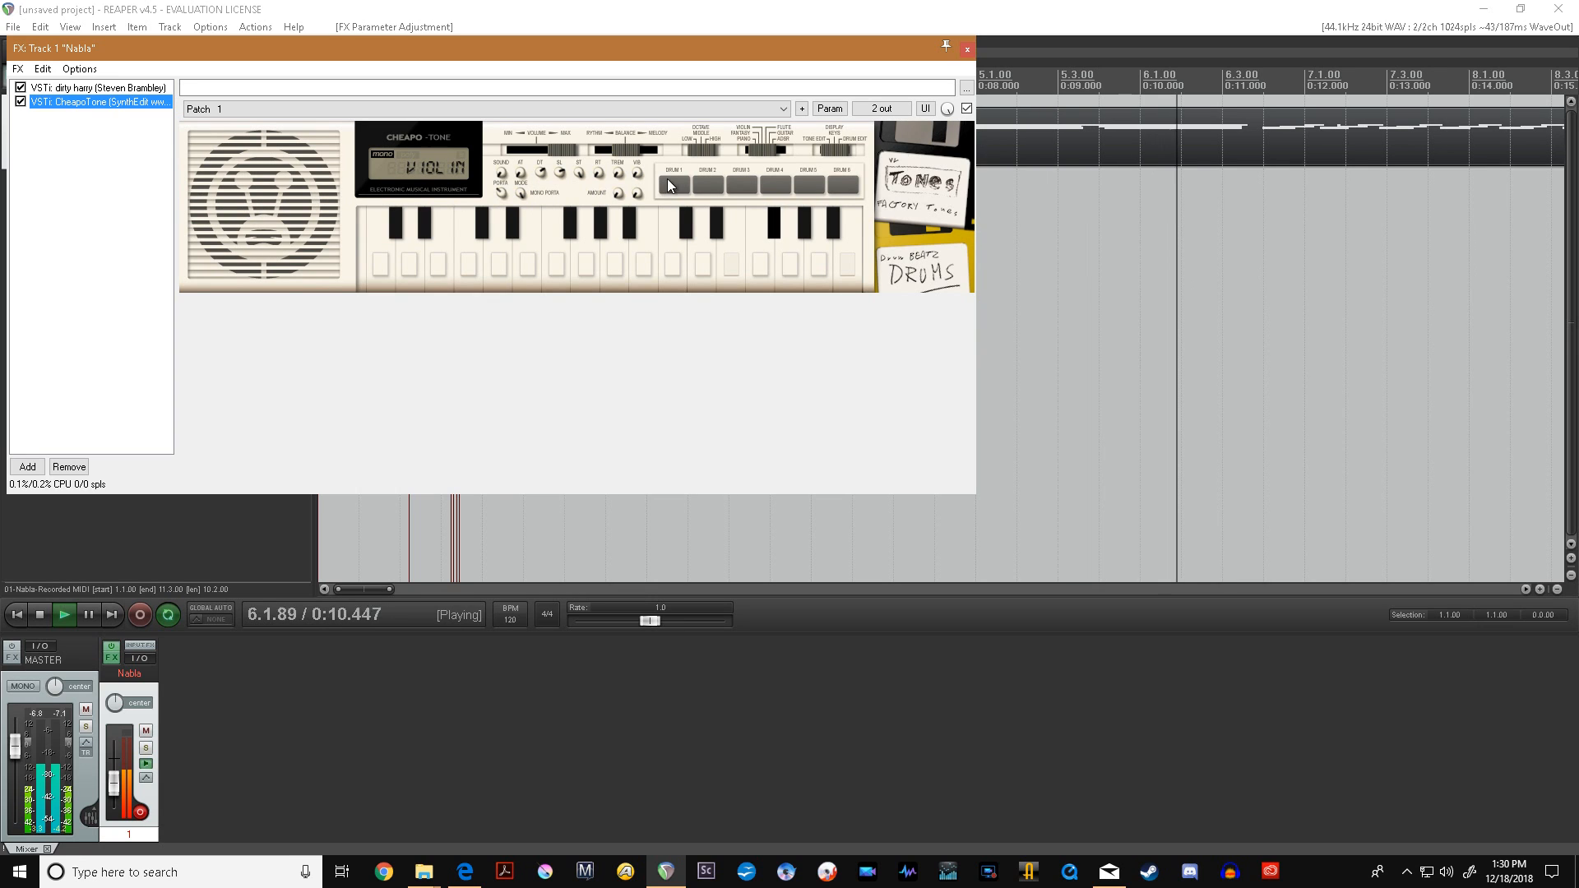
- Audition CheapoTone's Guitar and Violin tones on the looping MIDI item, leave it on Violin and close the FX window
left_click(625, 114)
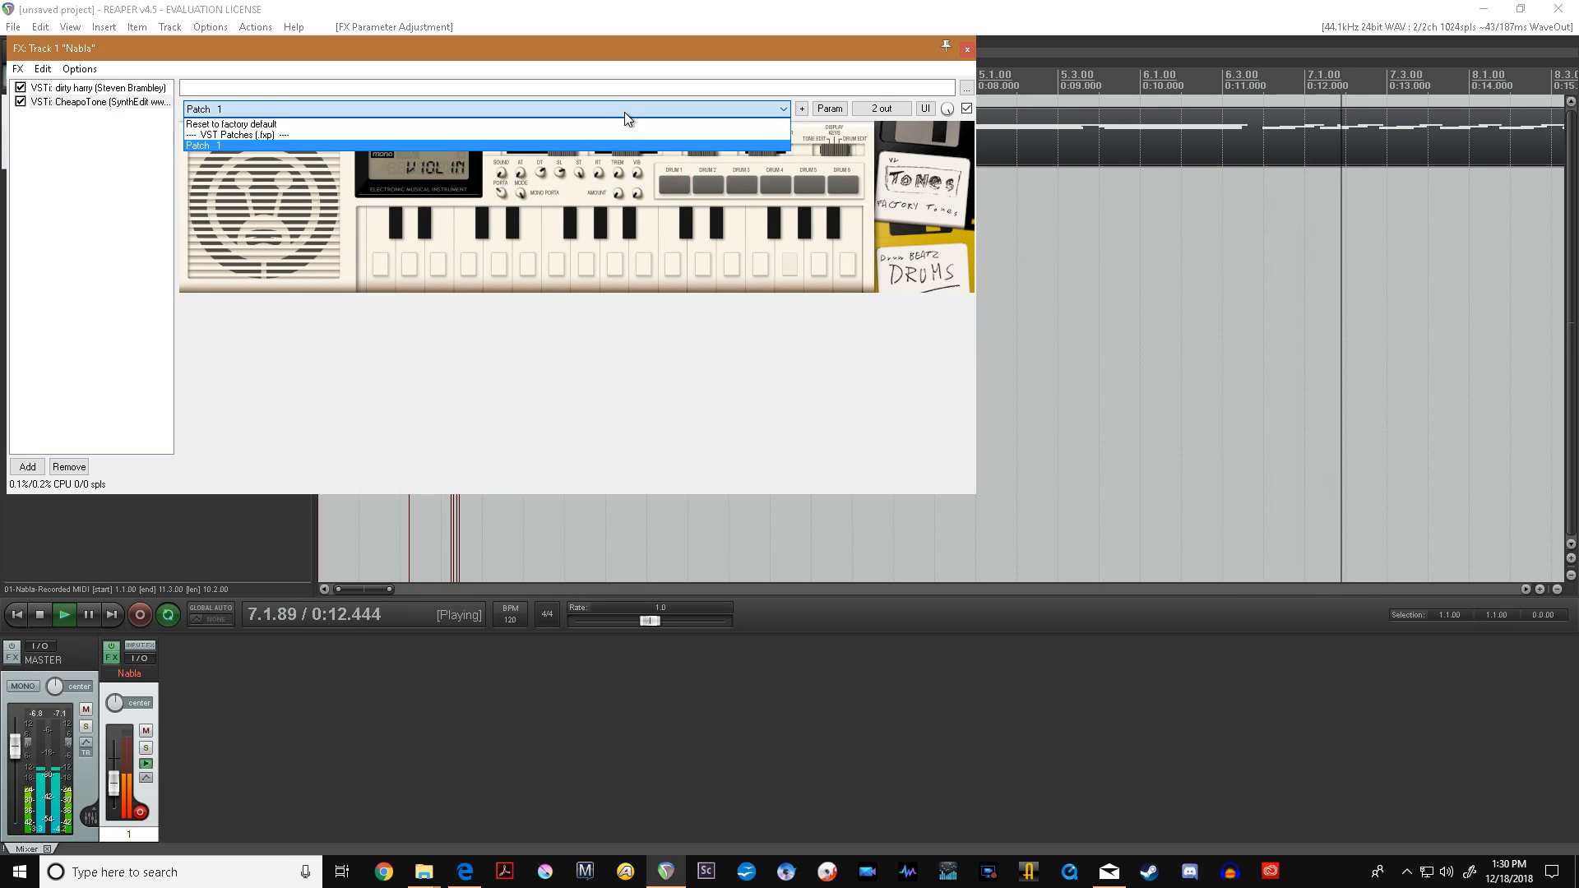
left_click(613, 146)
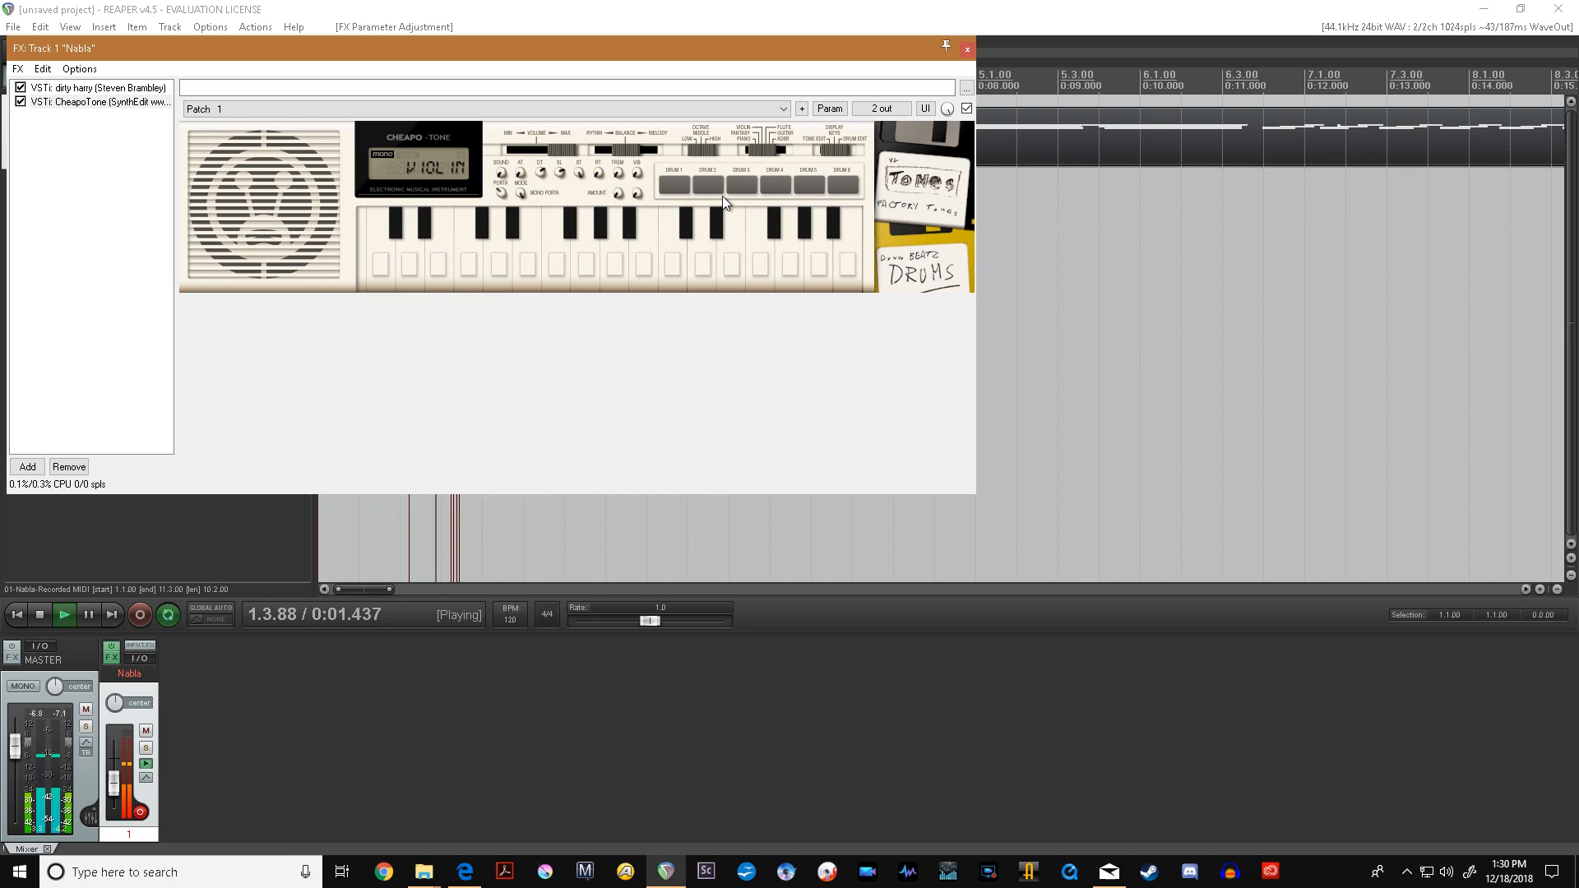
left_click_drag(773, 151, 818, 152)
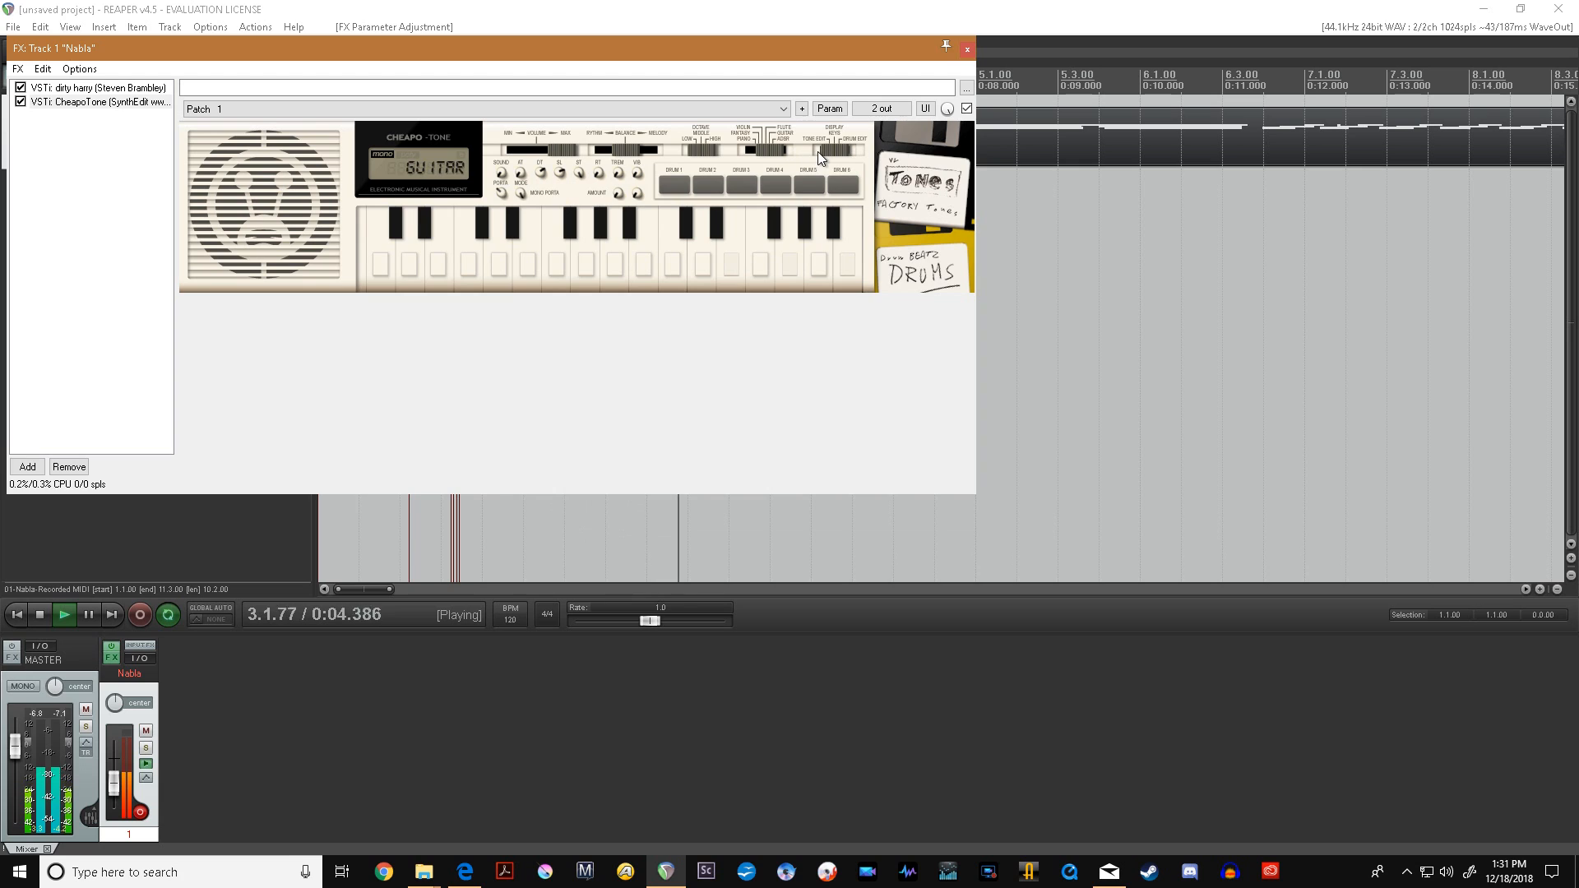
left_click(774, 152)
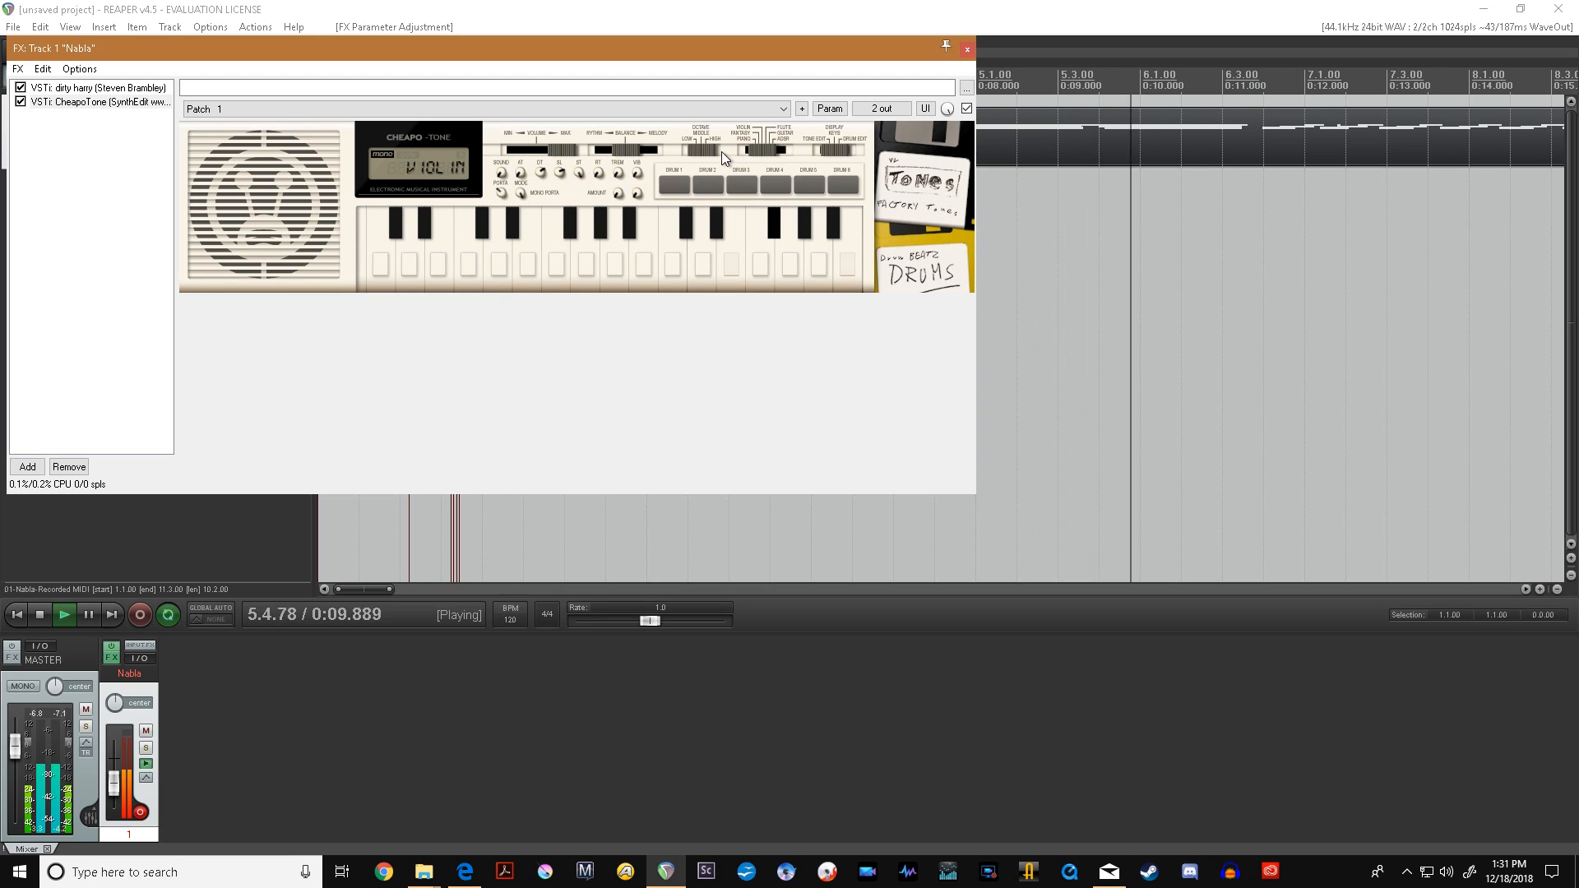
left_click(769, 153)
left_click(772, 155)
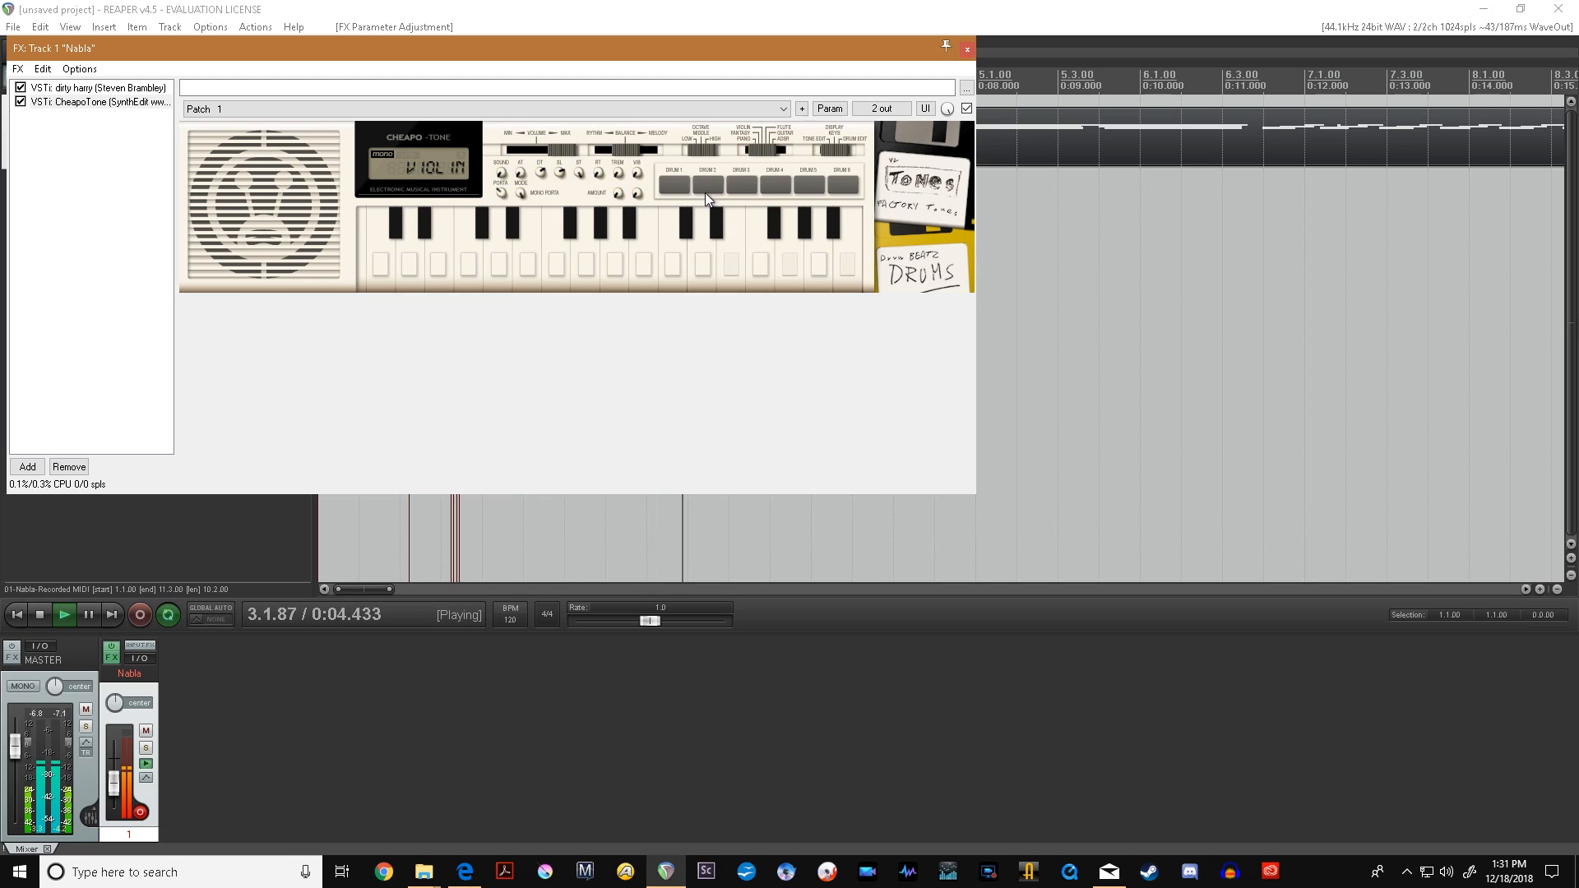
left_click(966, 49)
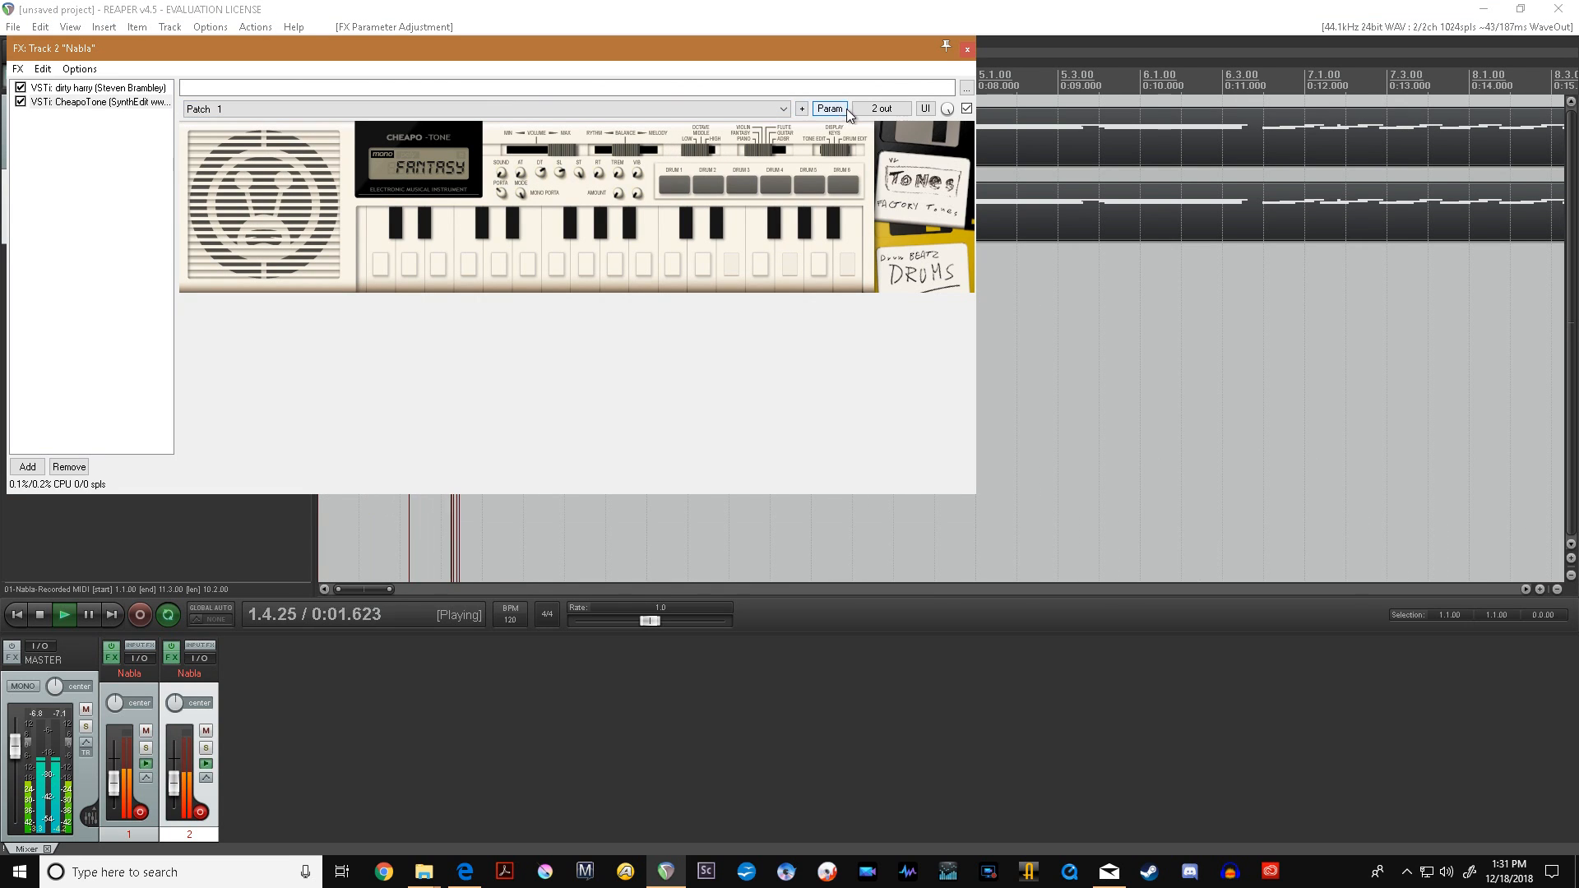
- Close the second Nabla track's FX window, lower that track's volume while both tracks play together, and stop playback
left_click(967, 49)
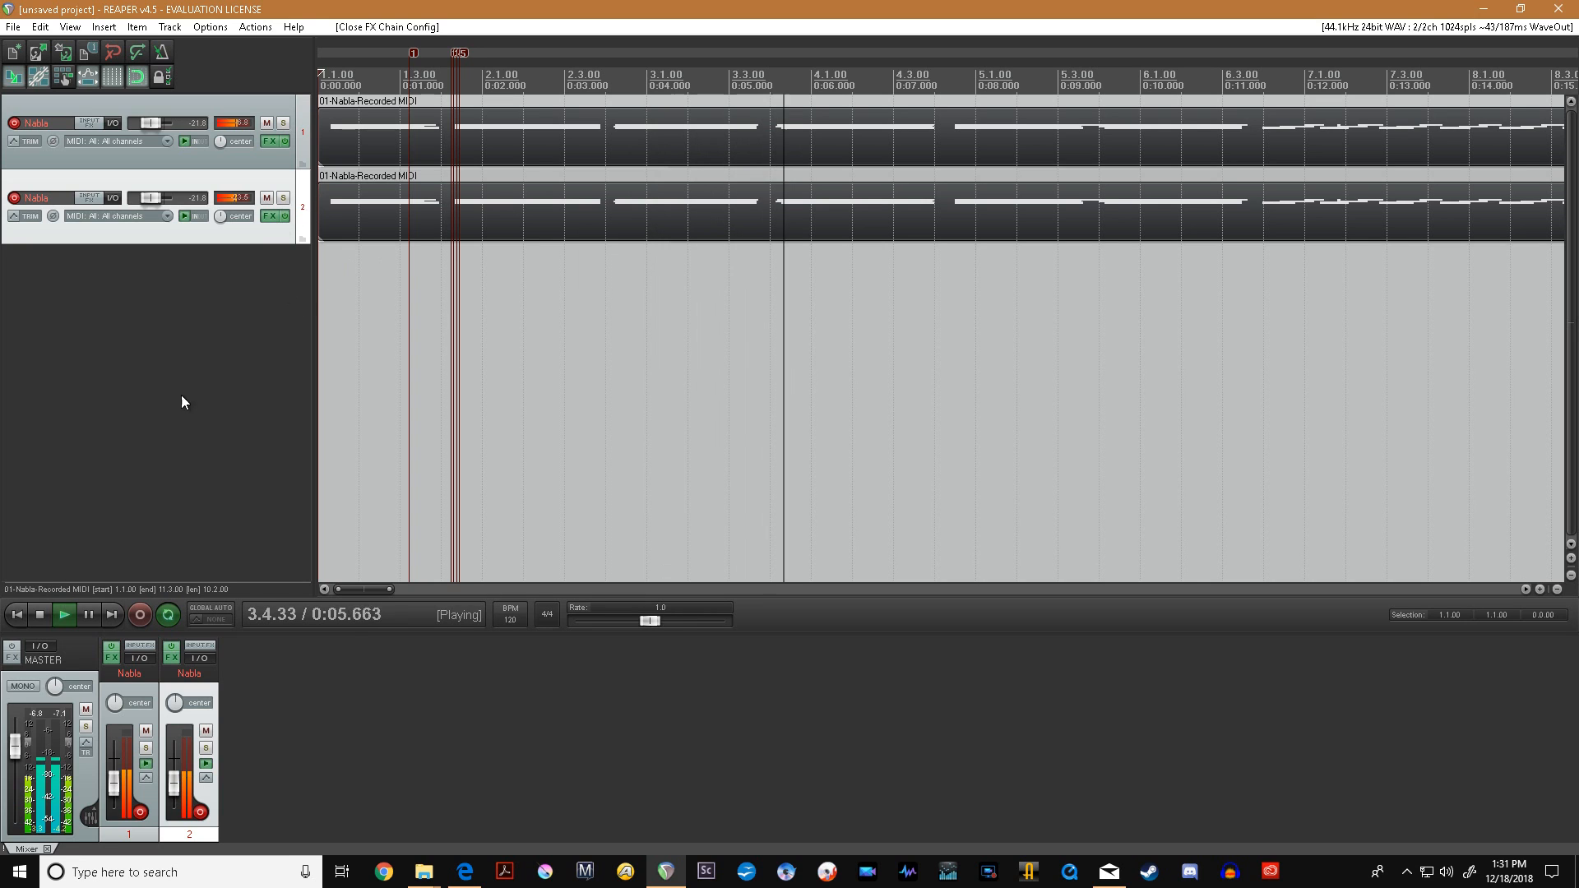
left_click_drag(174, 781, 174, 788)
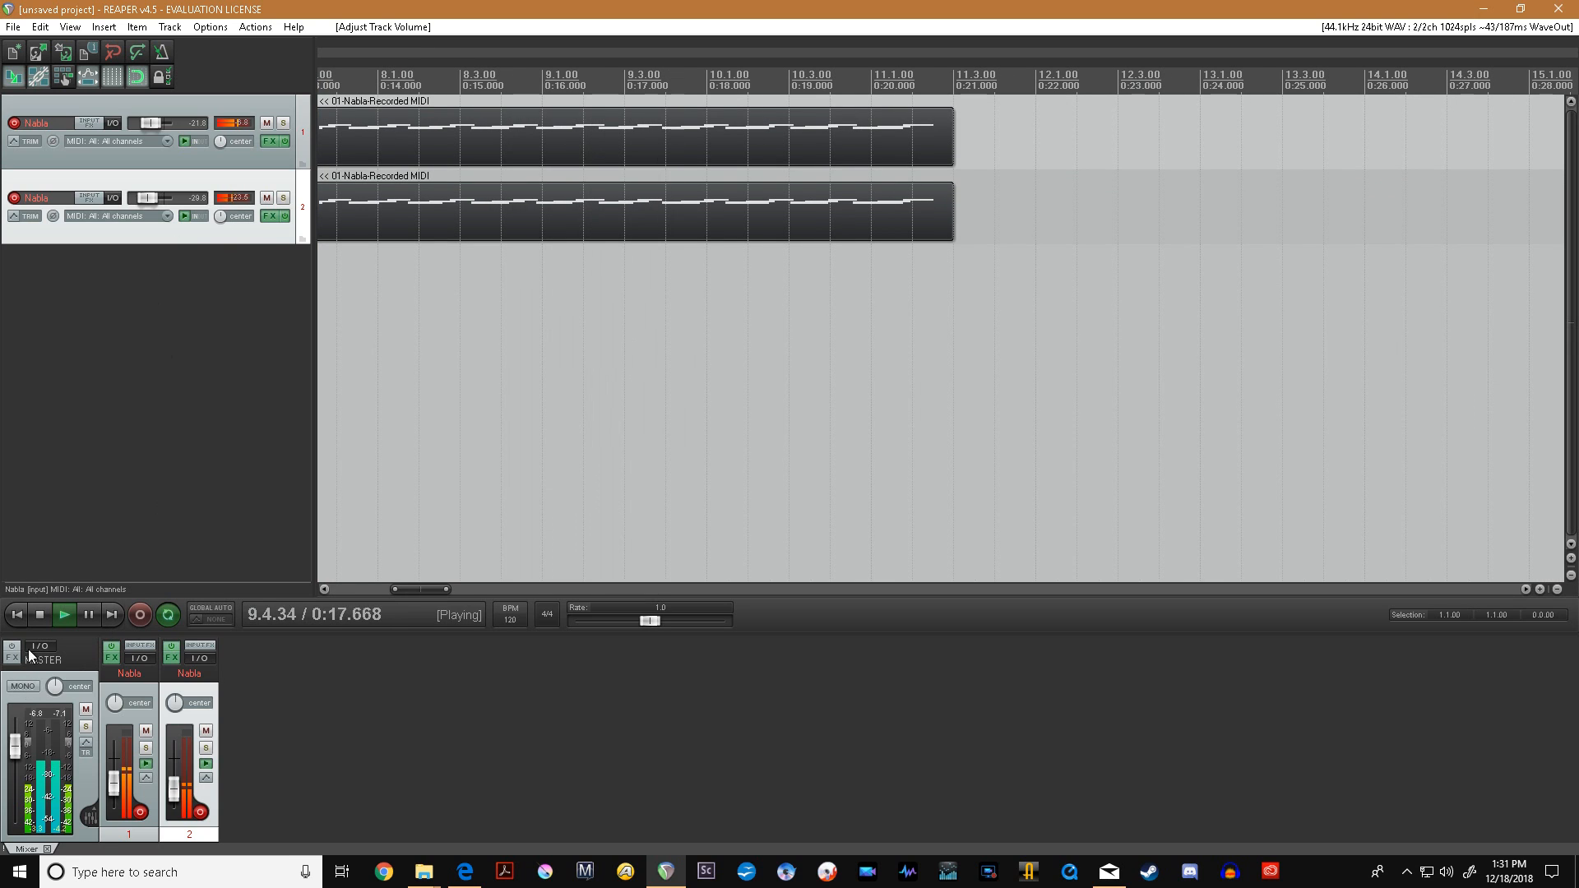
left_click(80, 617)
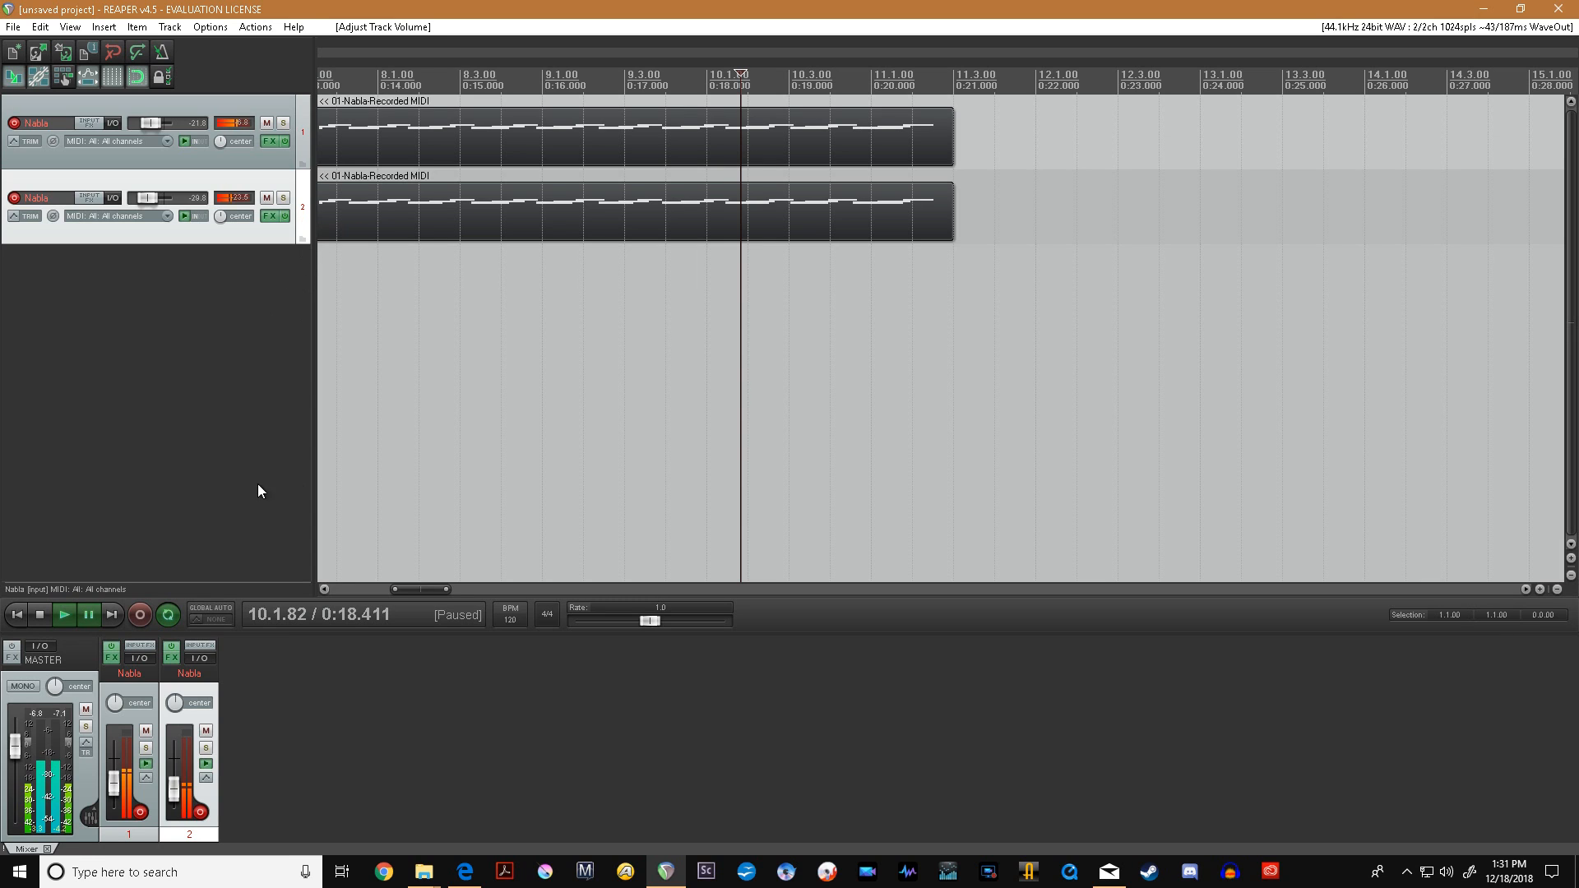
left_click(41, 618)
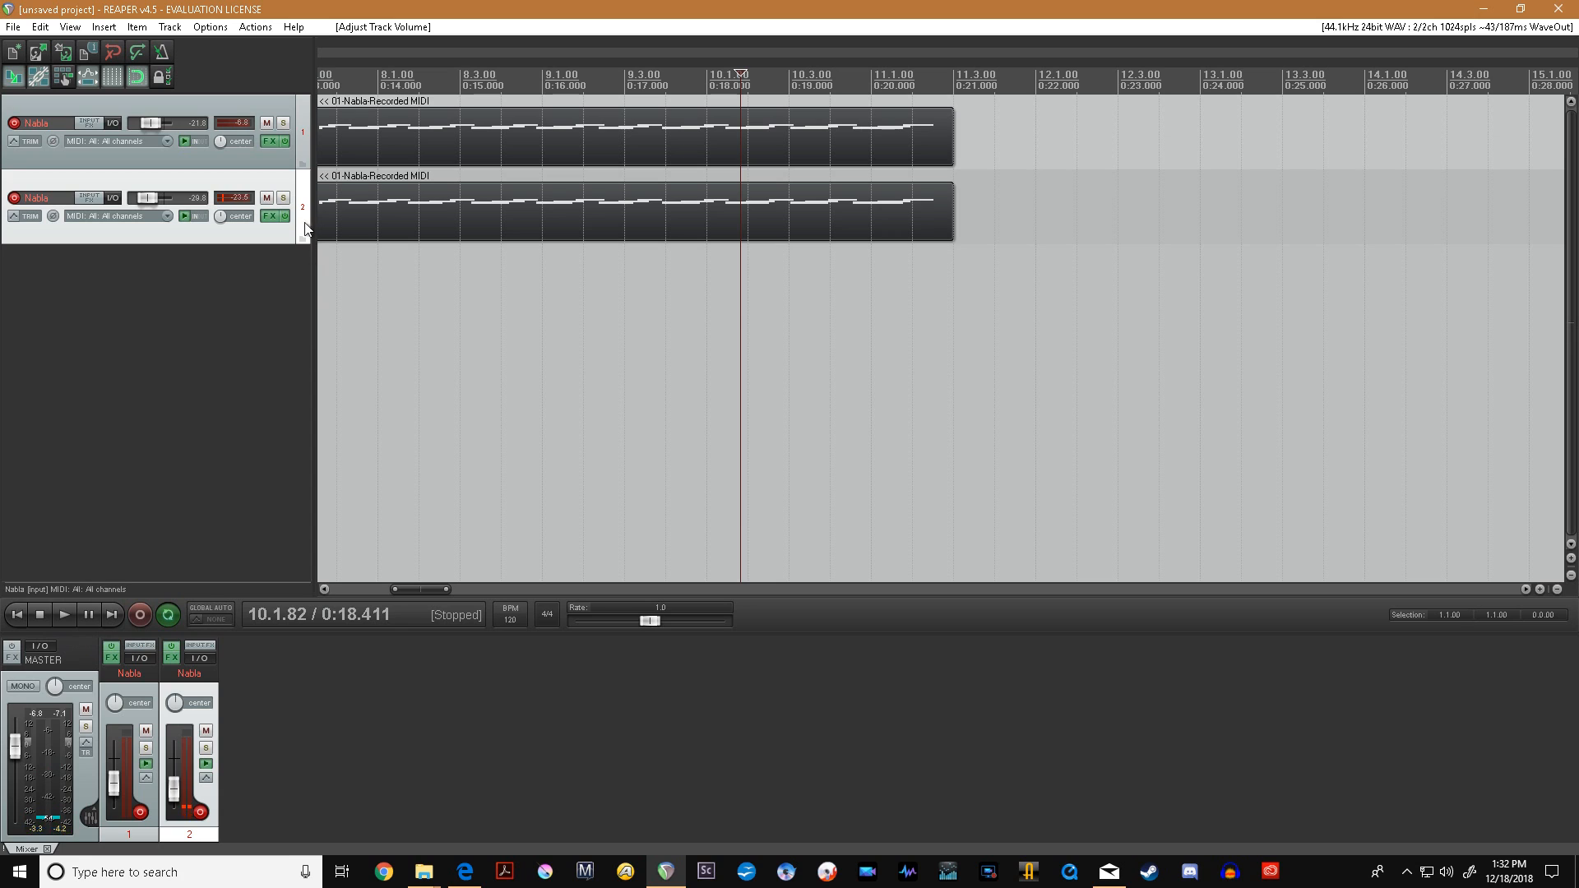
- Delete both Nabla tracks from the project and return the edit cursor to the project start at 1.1.00
key("Delete")
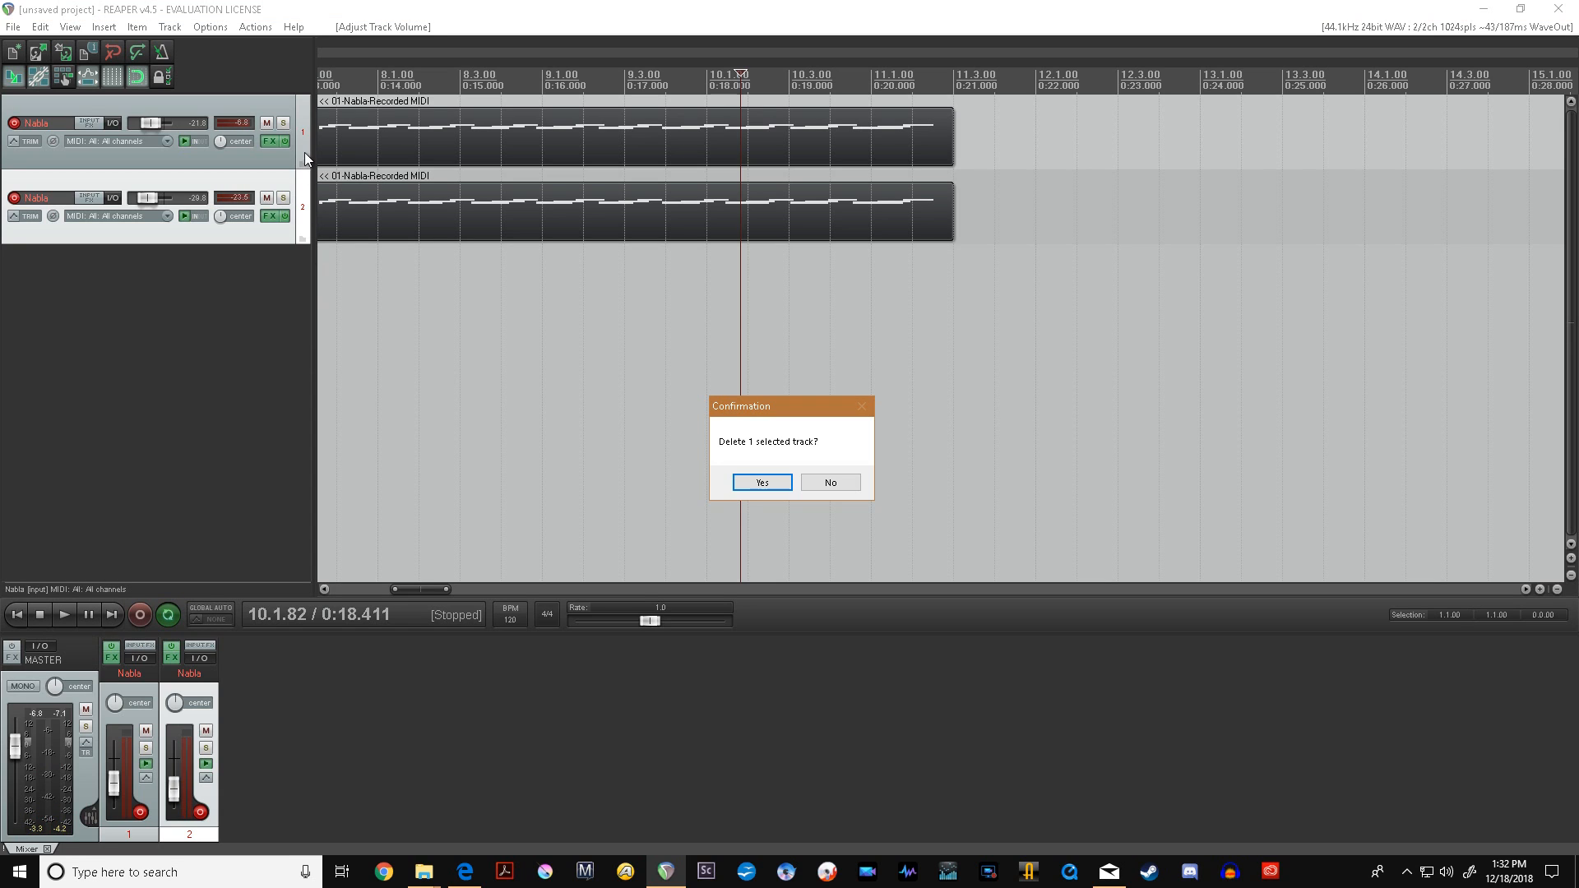
left_click(761, 483)
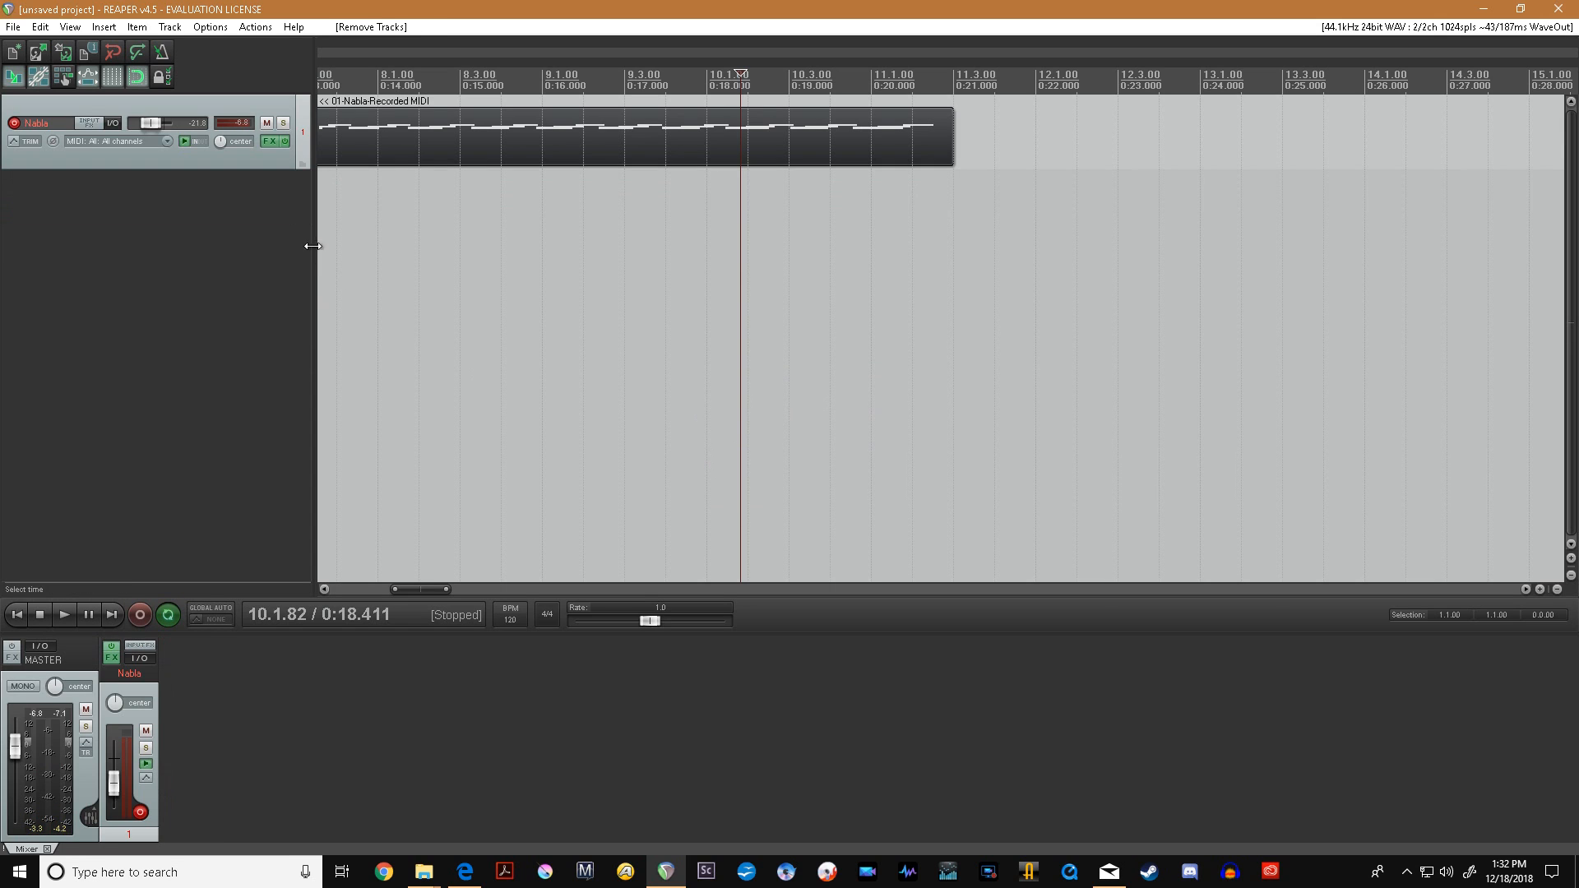
left_click(301, 162)
key("Delete")
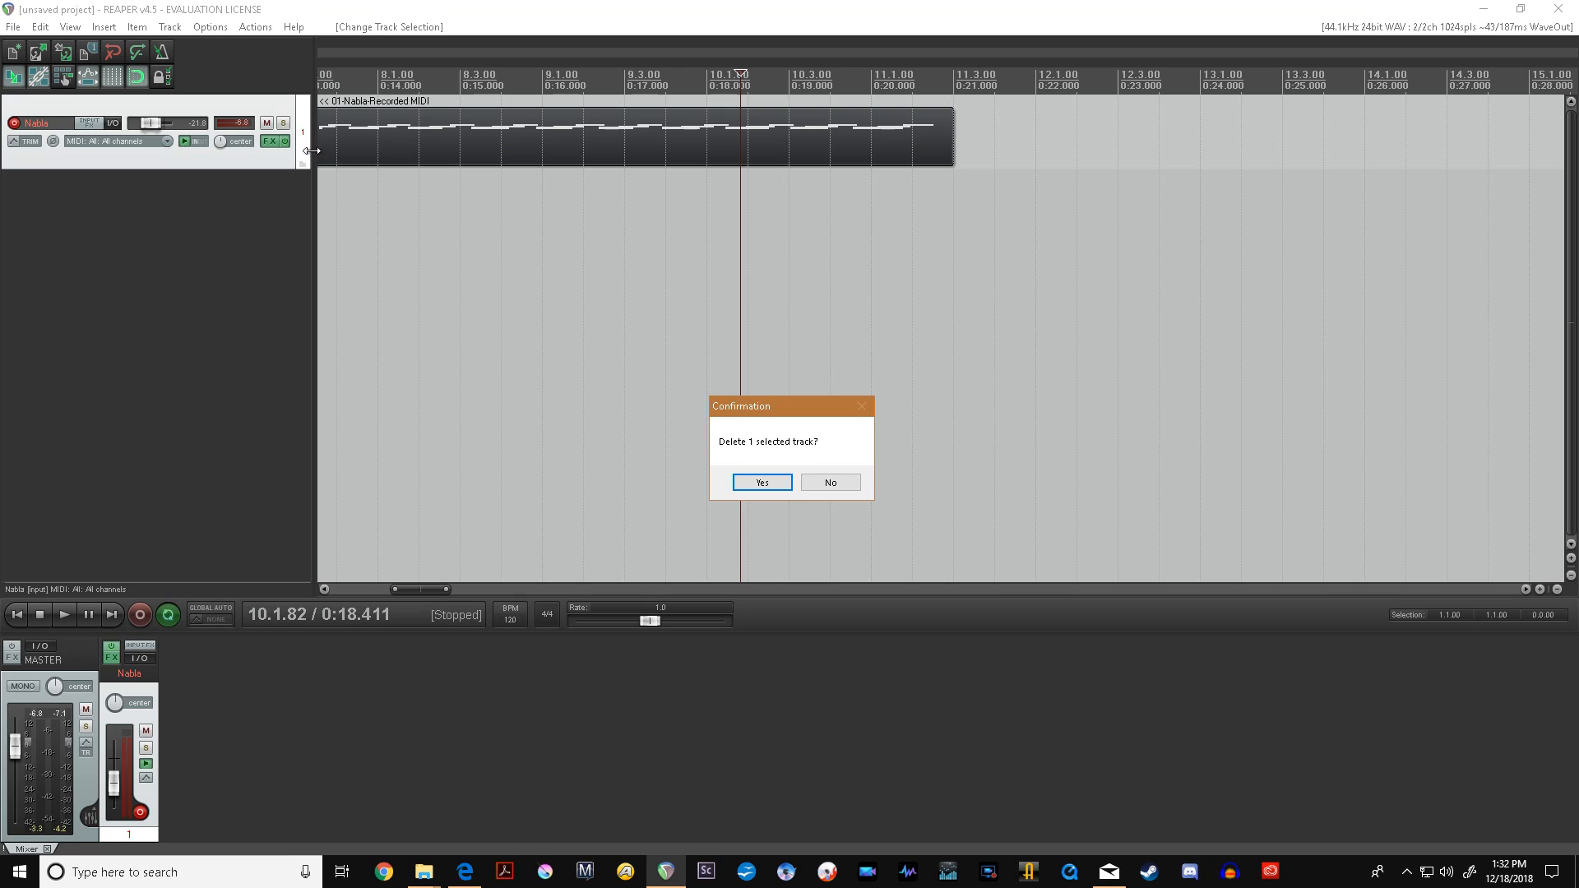
left_click(762, 482)
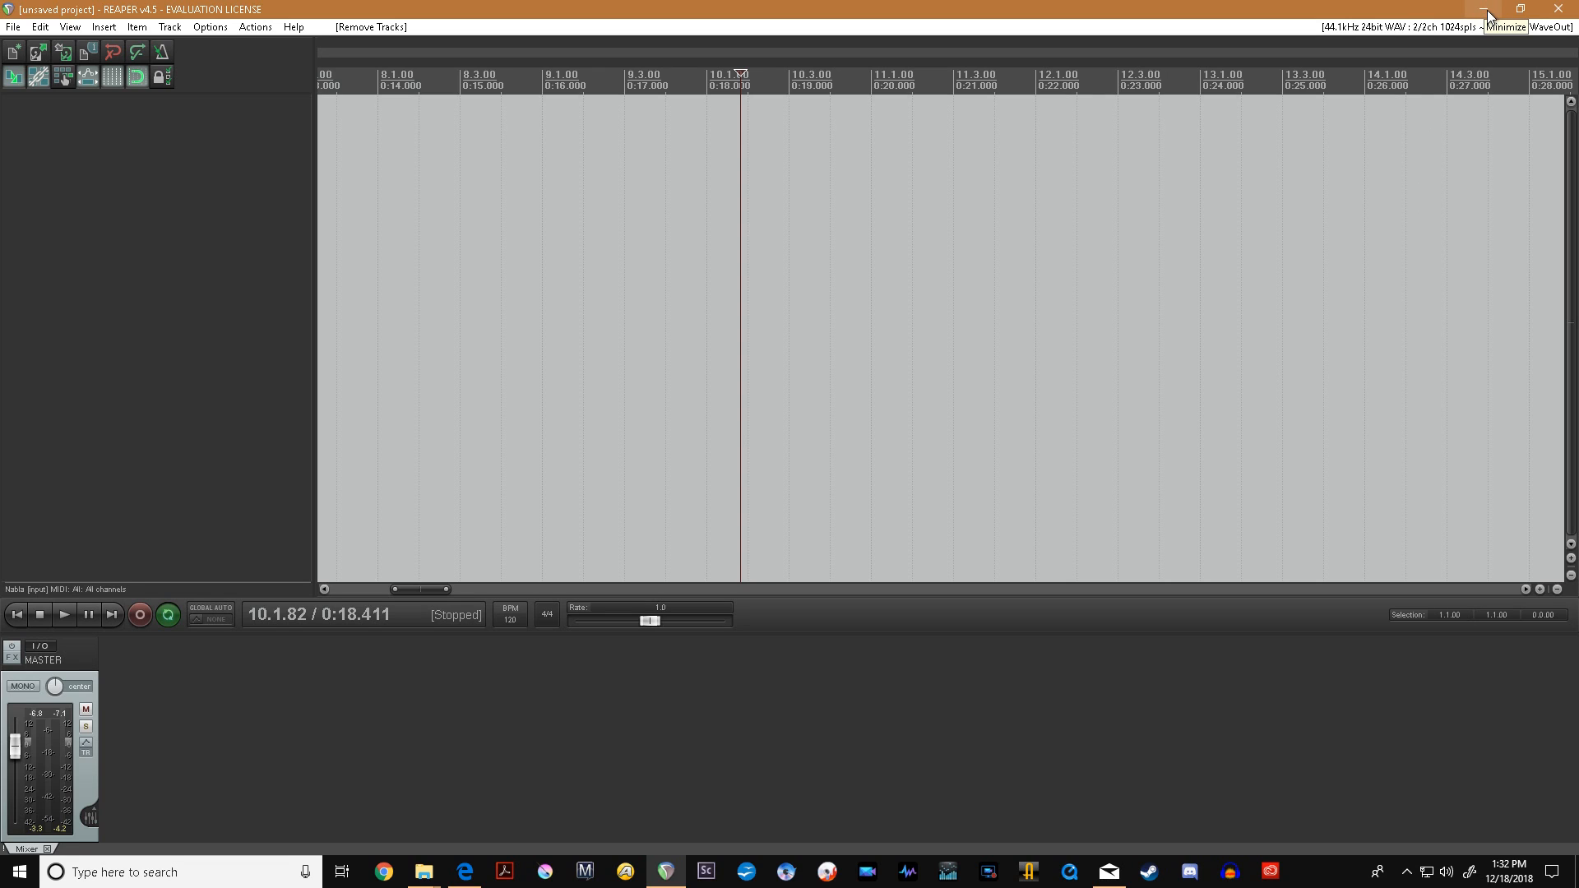
left_click_drag(740, 74, 162, 127)
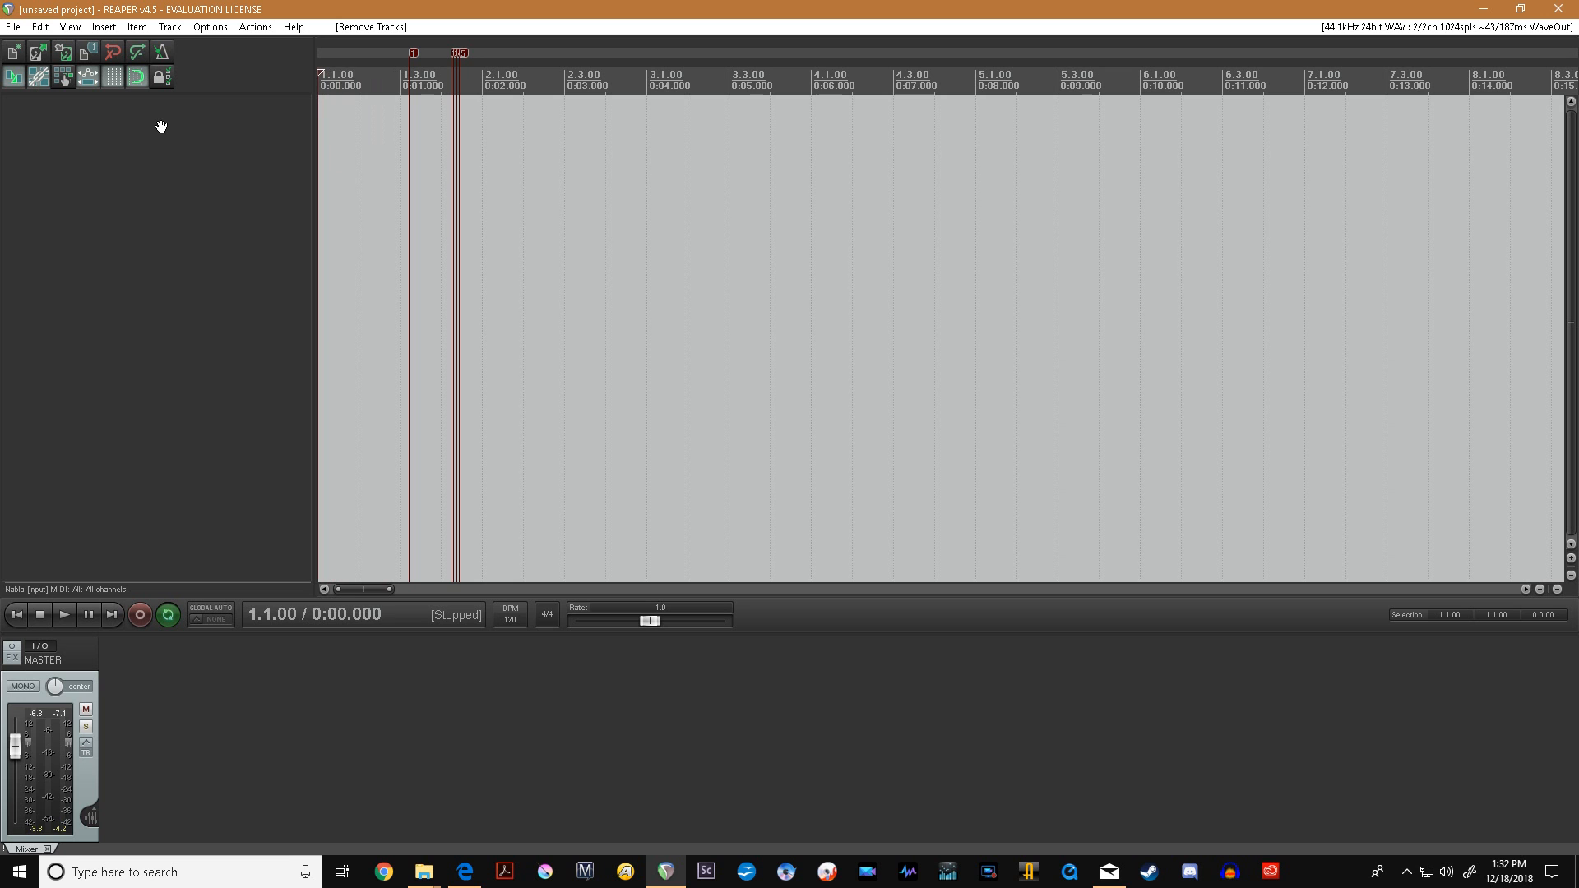